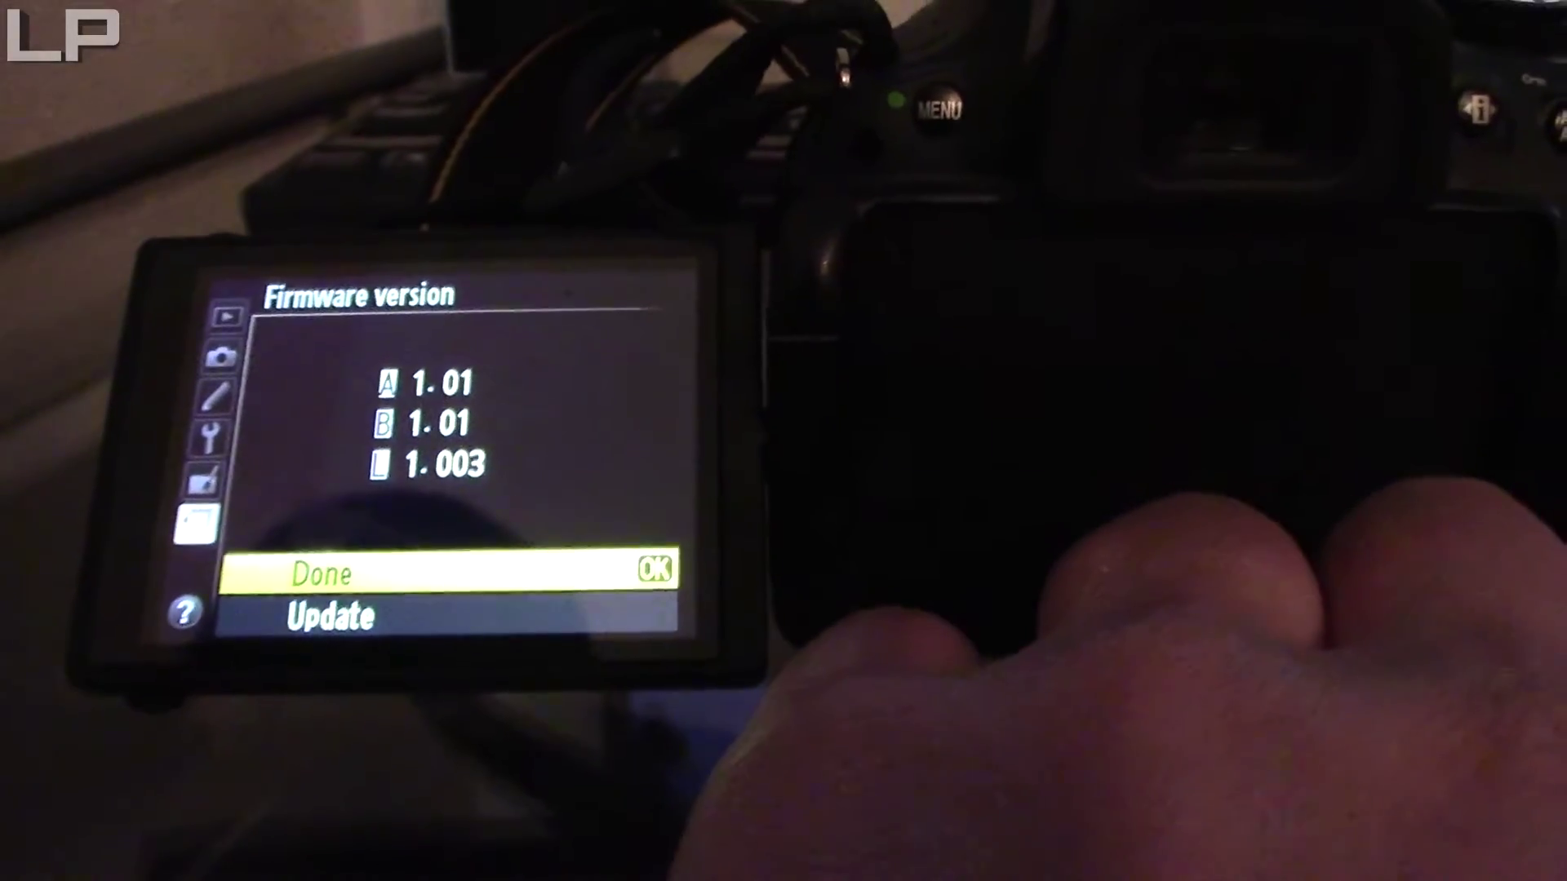
{"action": "key", "text": "Down"}
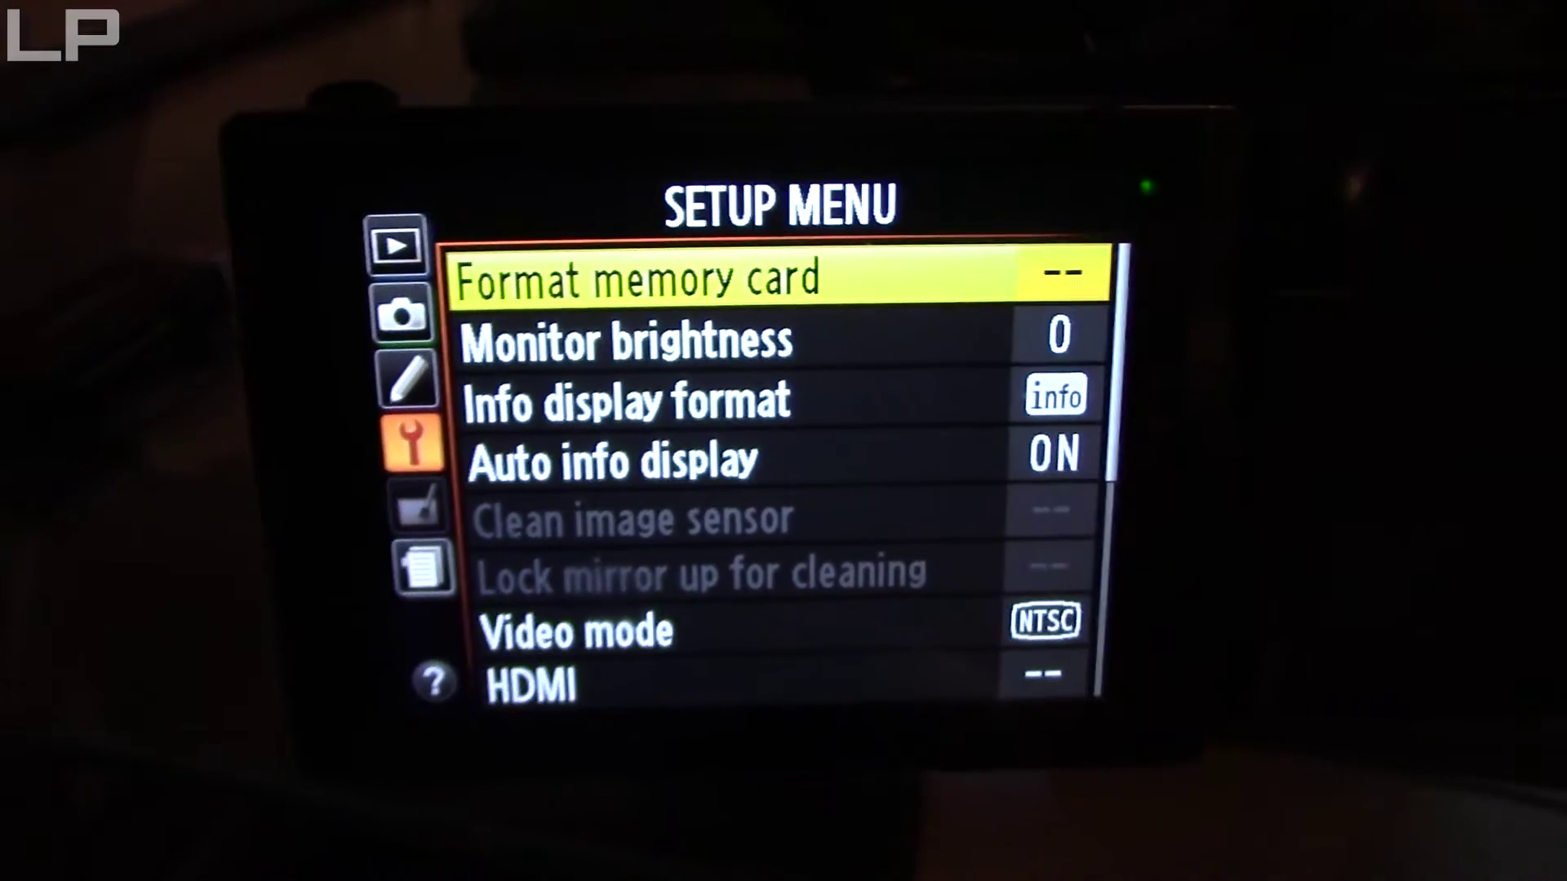
{"action": "key", "text": "Return"}
{"action": "key", "text": "Up"}
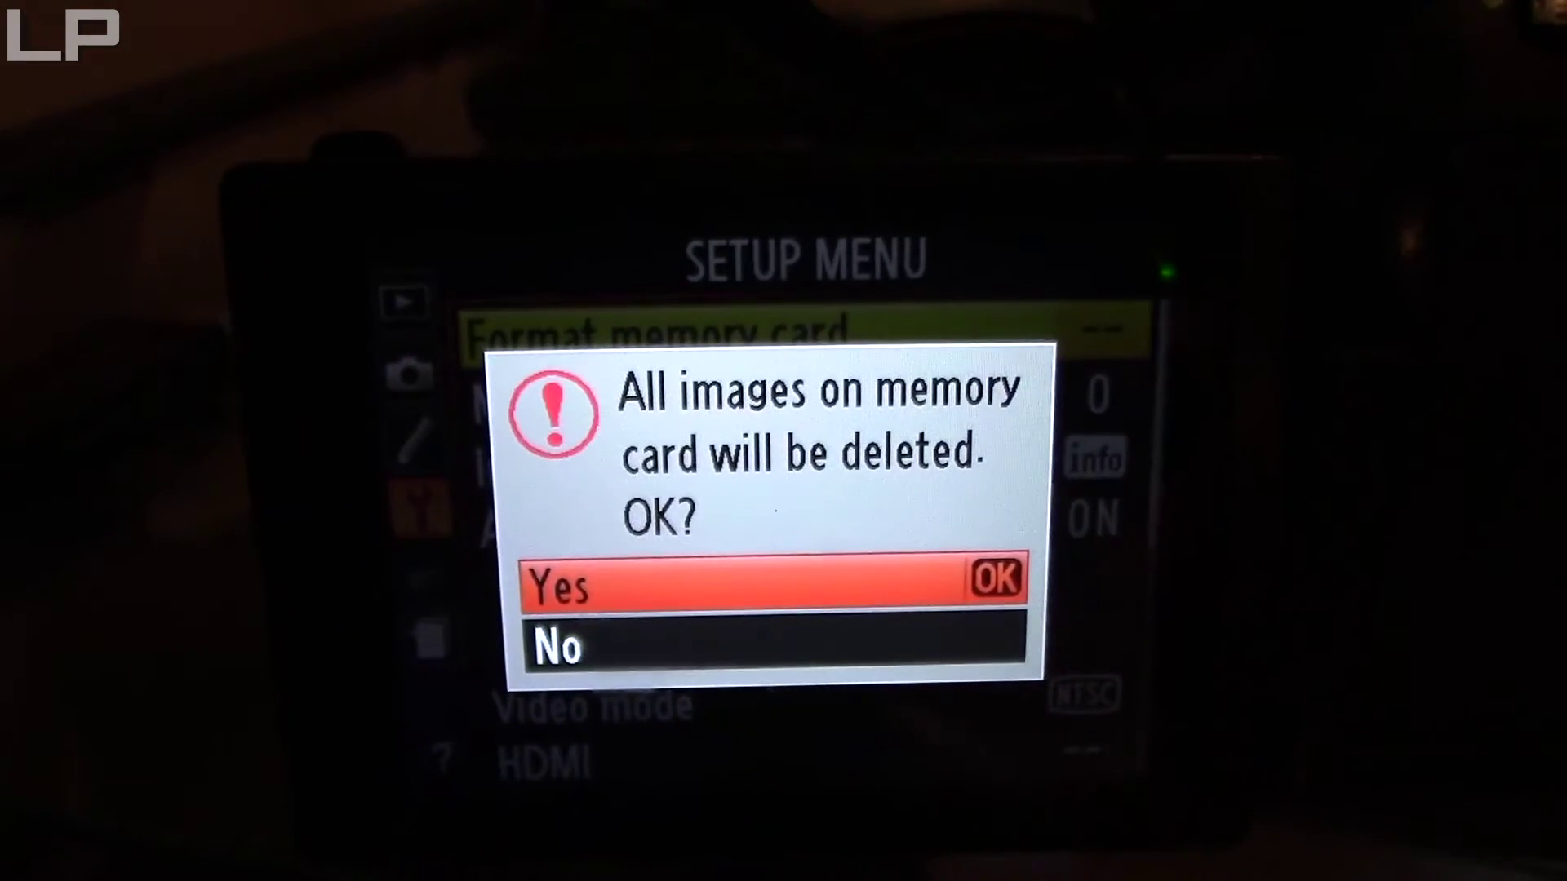
{"action": "key", "text": "Return"}
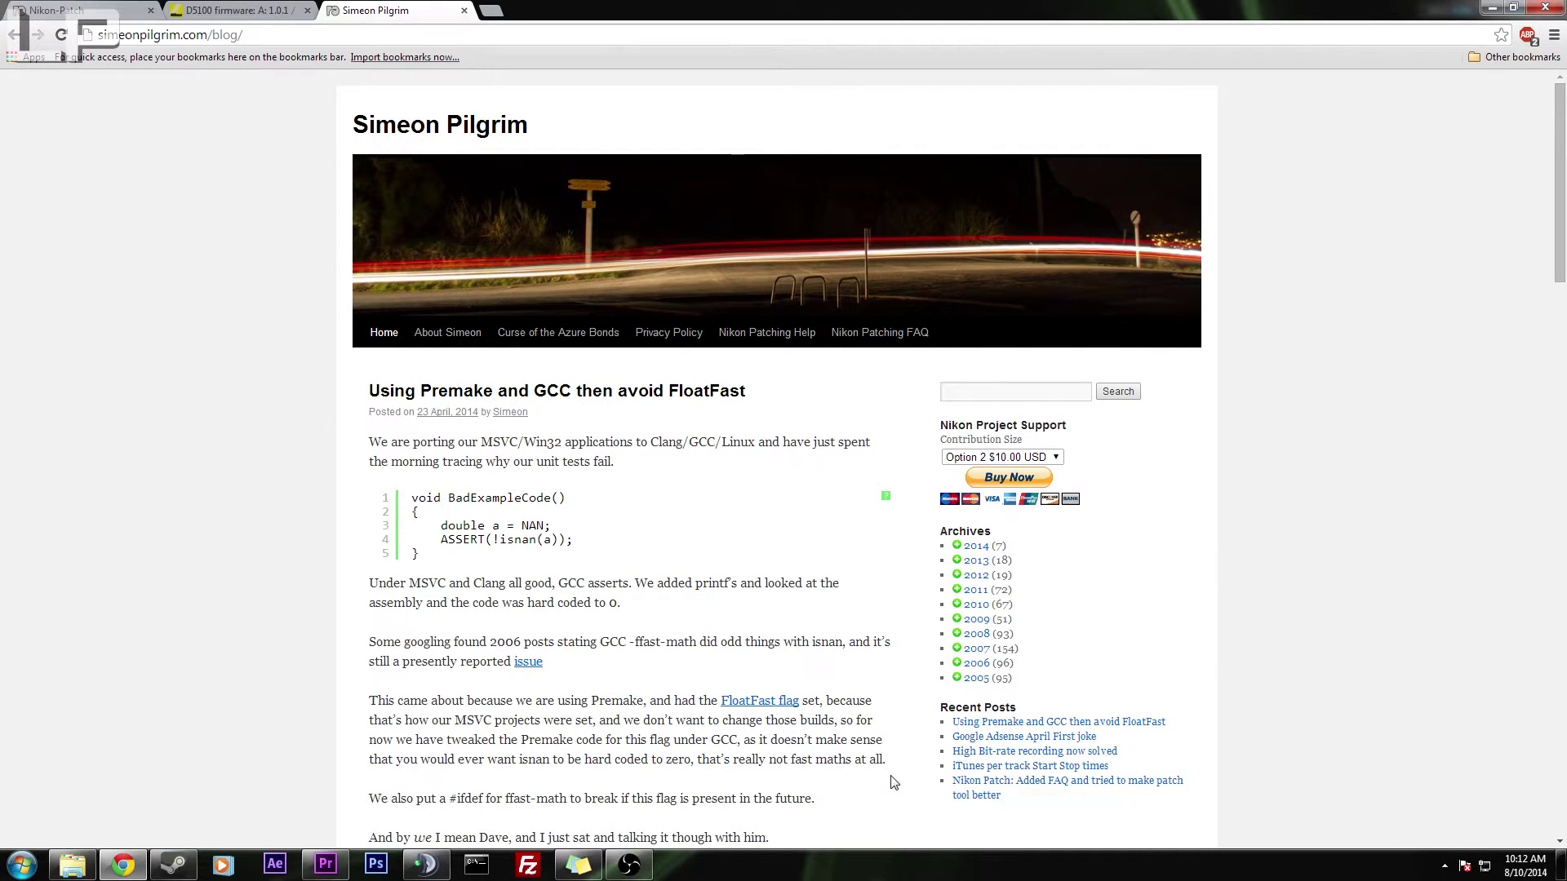
Step: Read through the blog's home page down to the post about high bit-rate recording
{"action": "scroll", "coordinate": [849, 635], "scroll_direction": "down", "scroll_amount": 1}
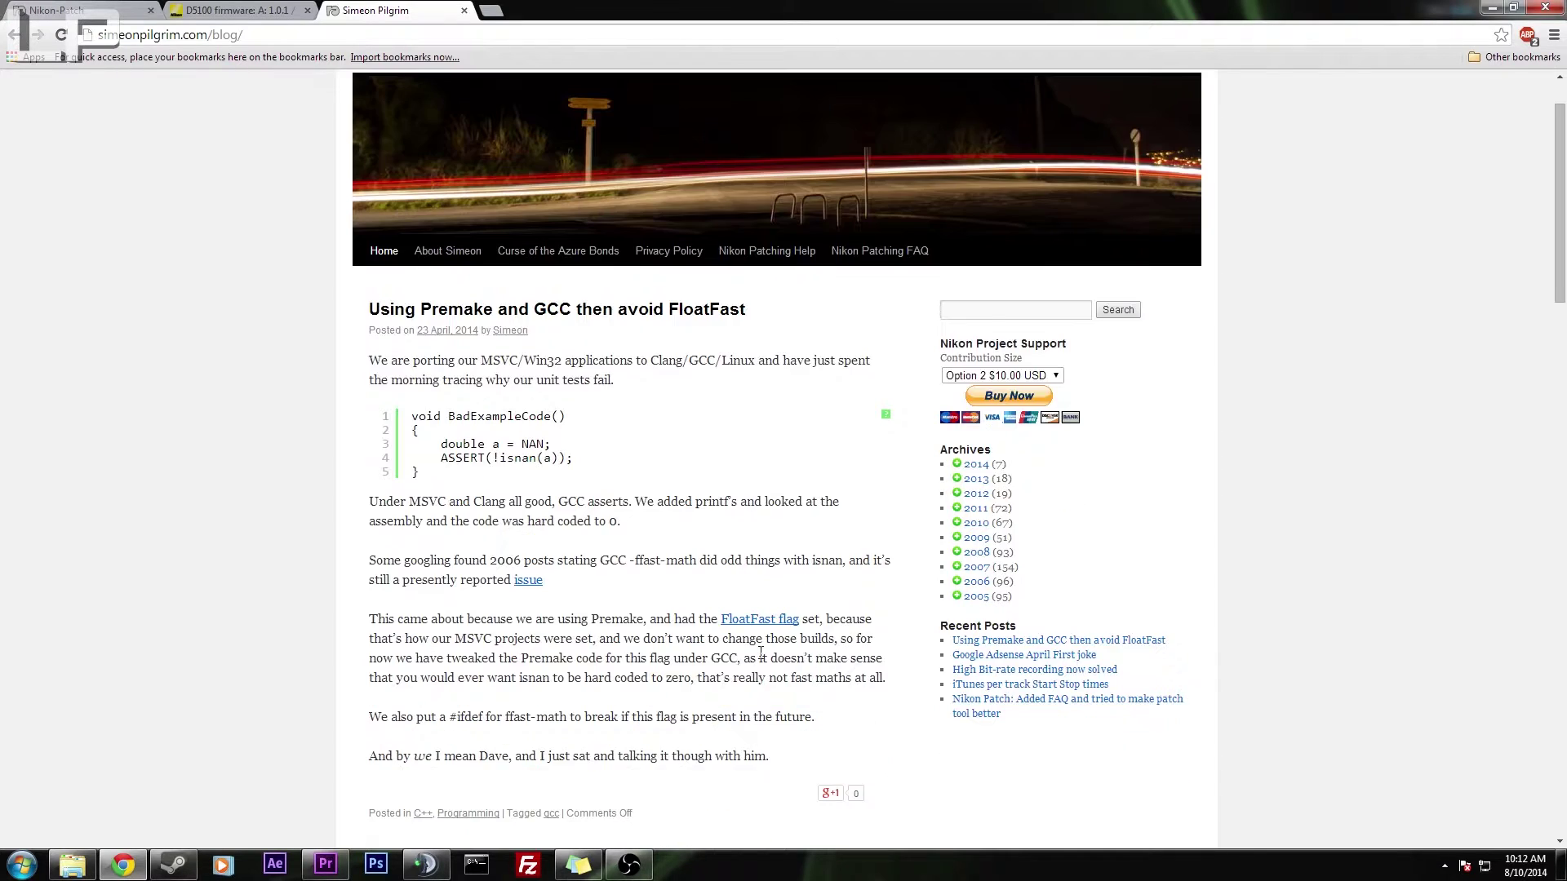
{"action": "scroll", "coordinate": [760, 653], "scroll_direction": "up", "scroll_amount": 1}
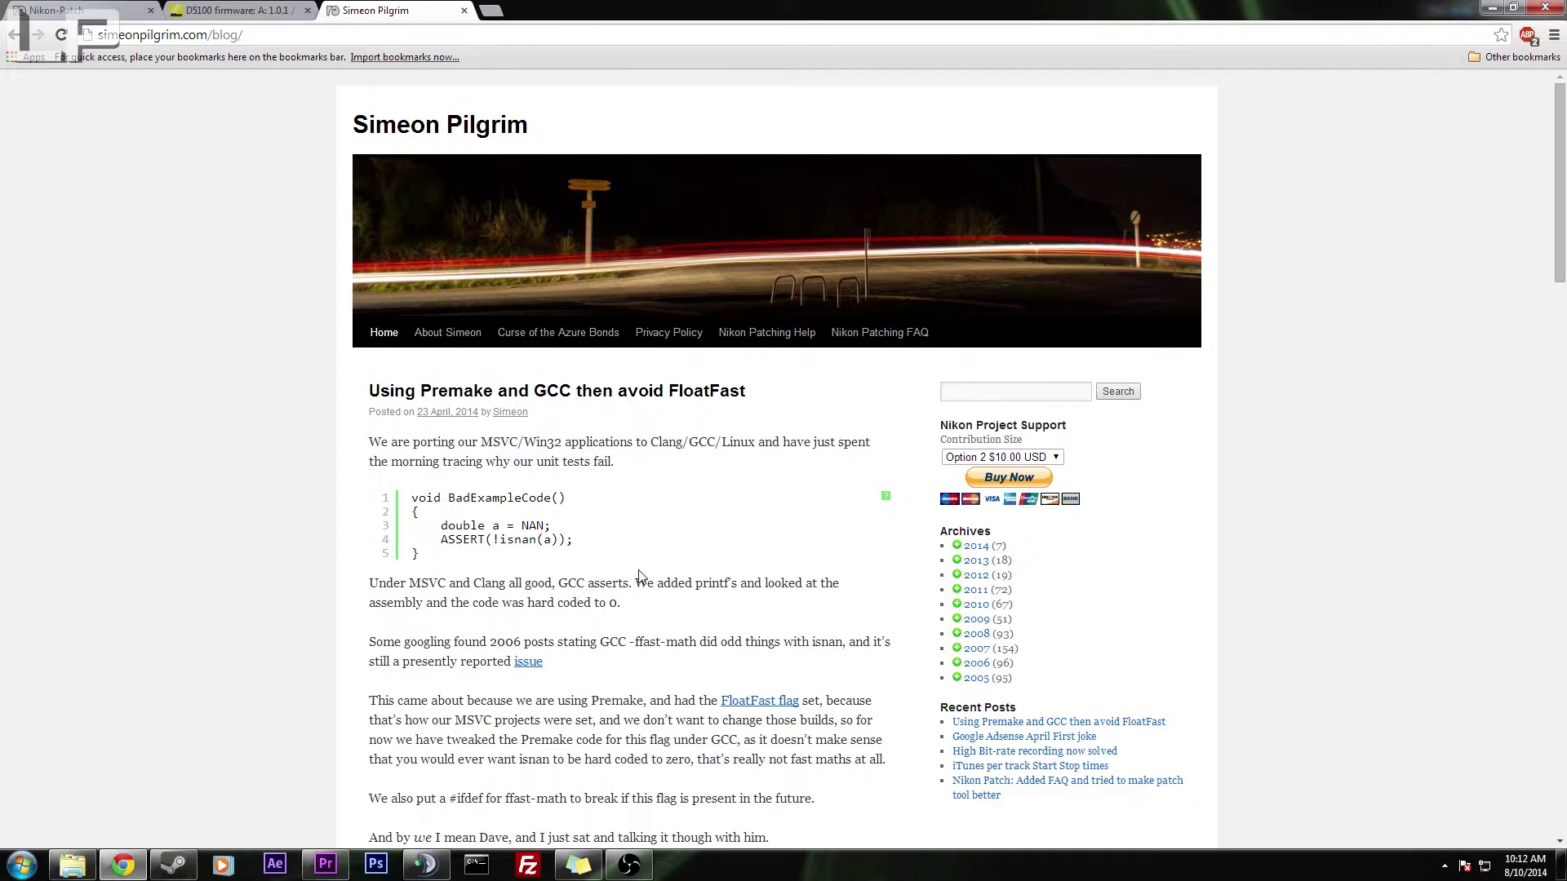
{"action": "scroll", "coordinate": [493, 463], "scroll_direction": "down", "scroll_amount": 5}
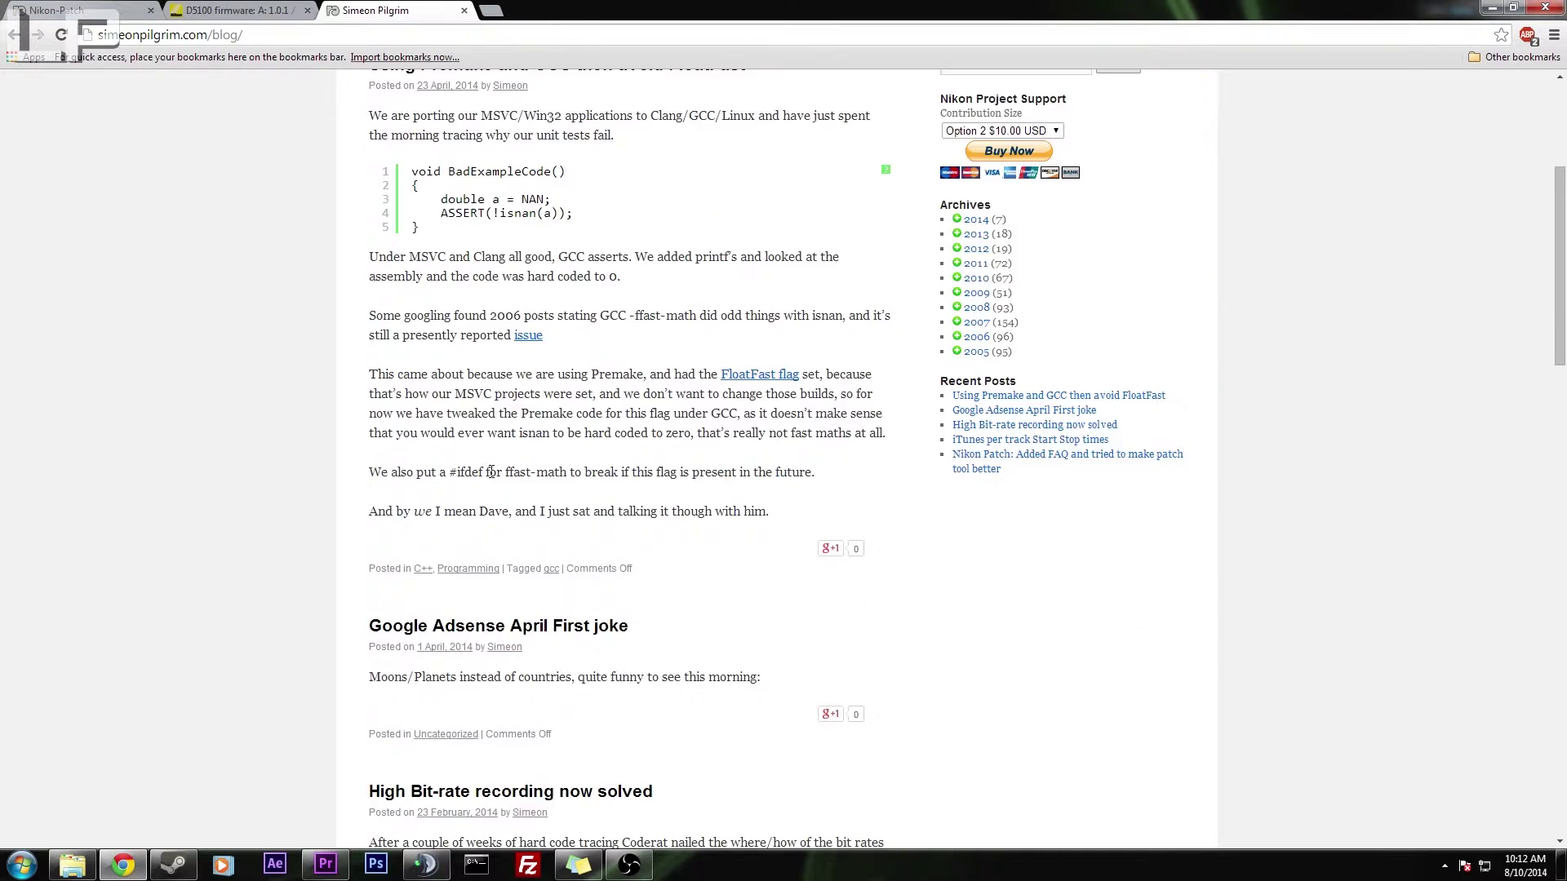
{"action": "scroll", "coordinate": [898, 570], "scroll_direction": "down", "scroll_amount": 2}
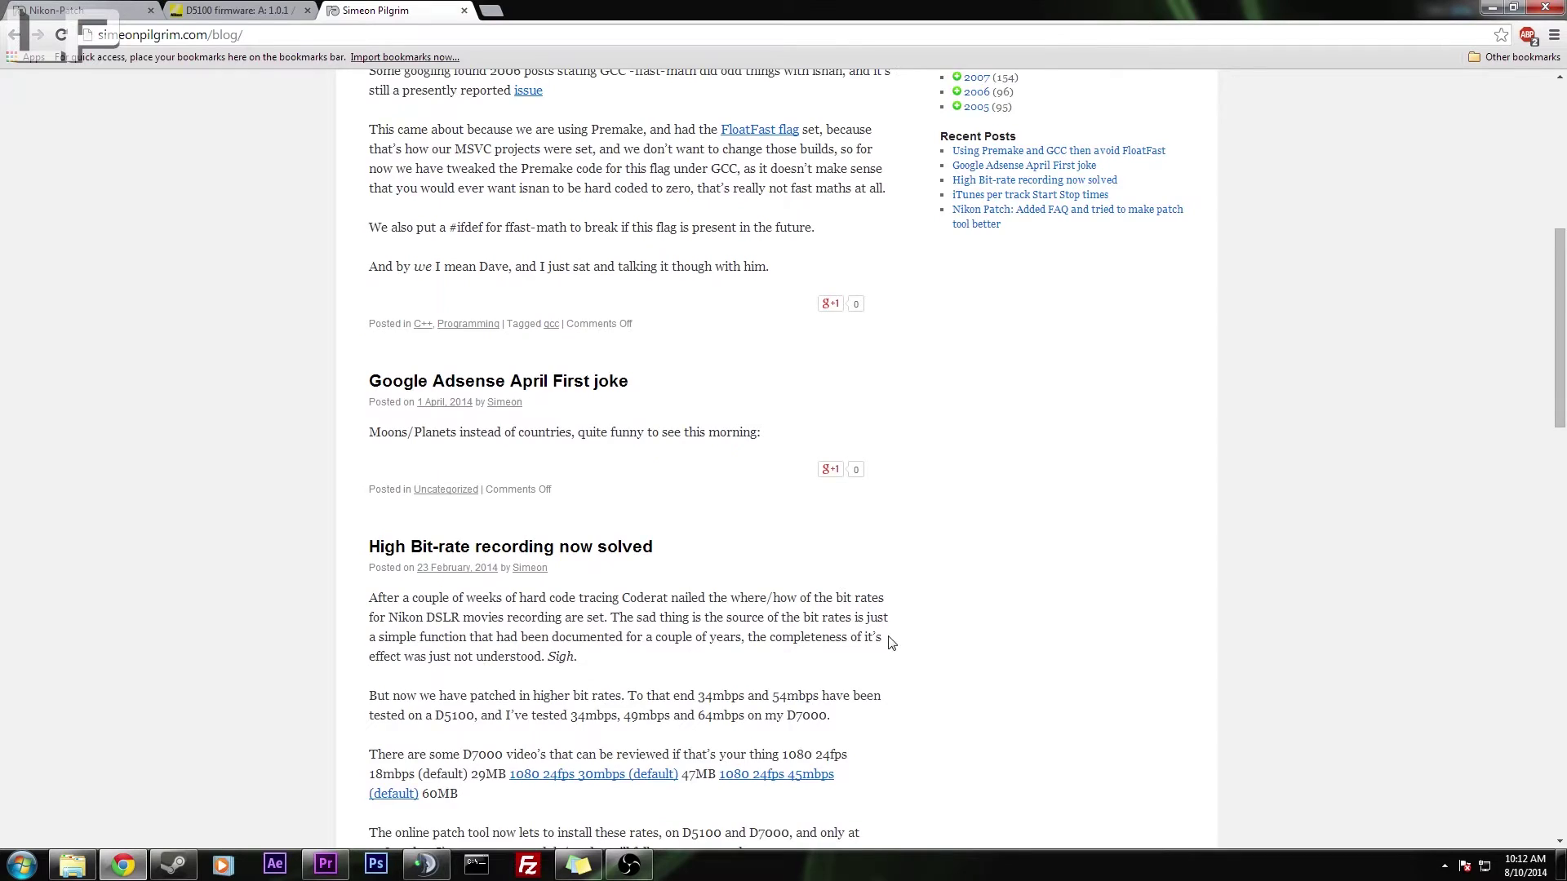
{"action": "scroll", "coordinate": [891, 643], "scroll_direction": "down", "scroll_amount": 3}
{"action": "scroll", "coordinate": [891, 643], "scroll_direction": "down", "scroll_amount": 3}
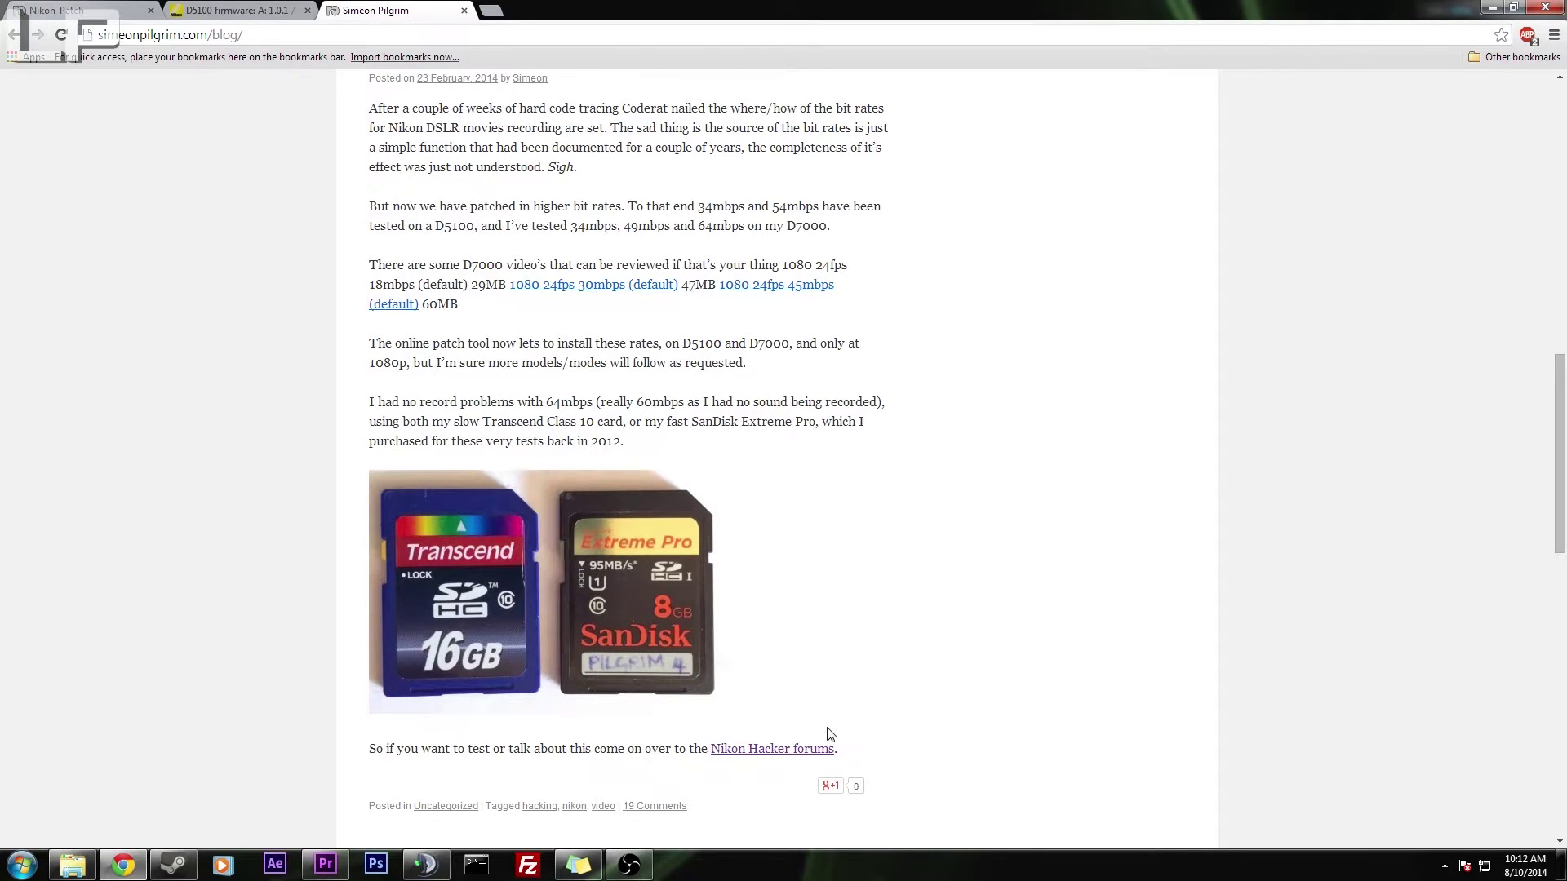
{"action": "scroll", "coordinate": [830, 733], "scroll_direction": "up", "scroll_amount": 15}
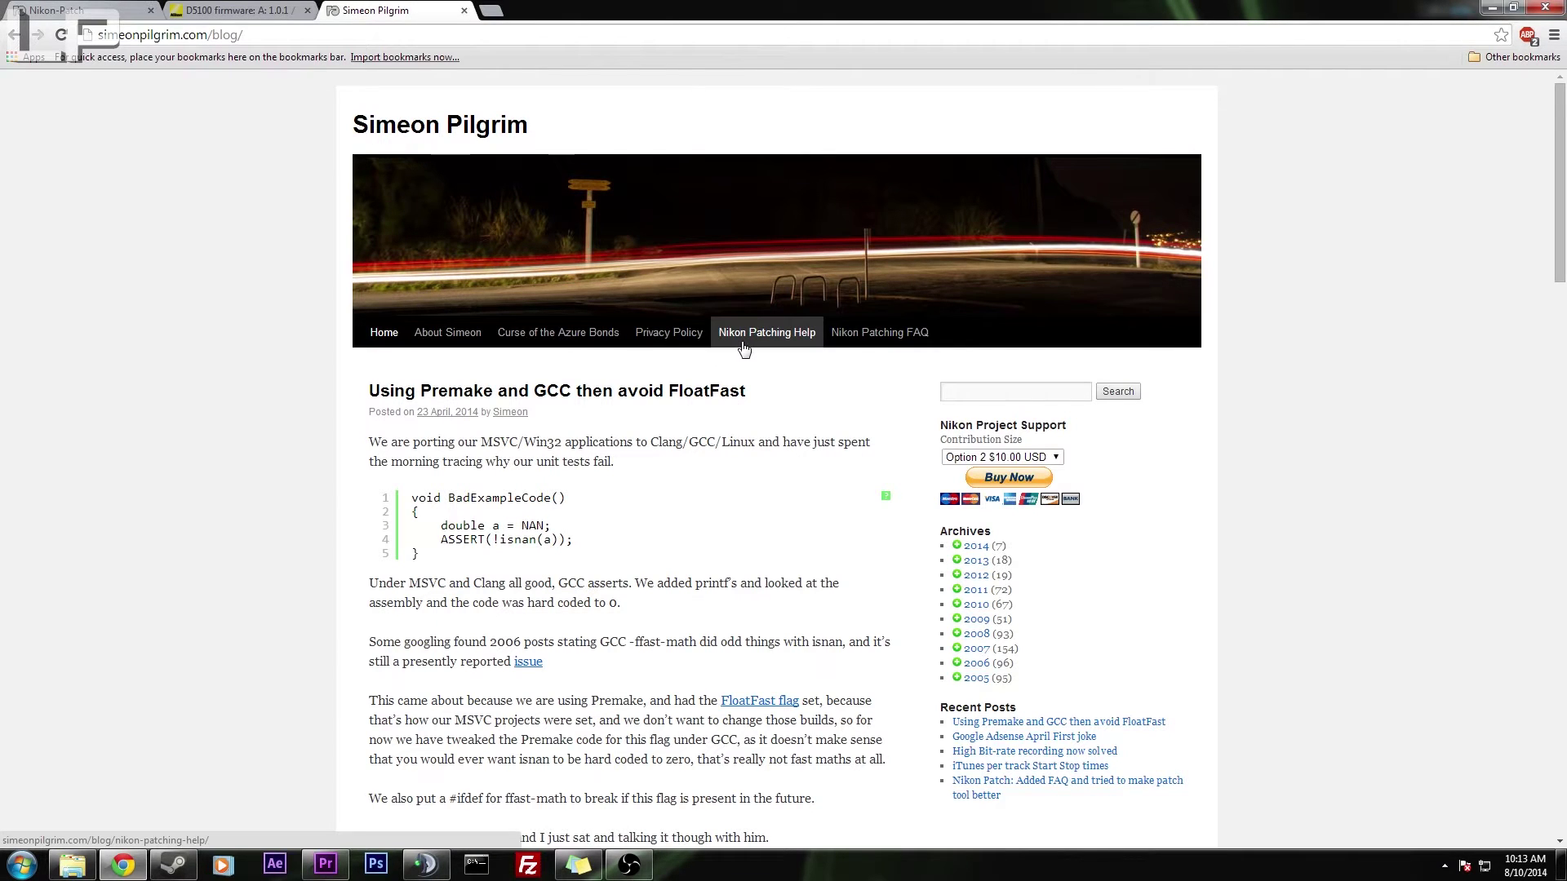
{"action": "mouse_move", "coordinate": [583, 349]}
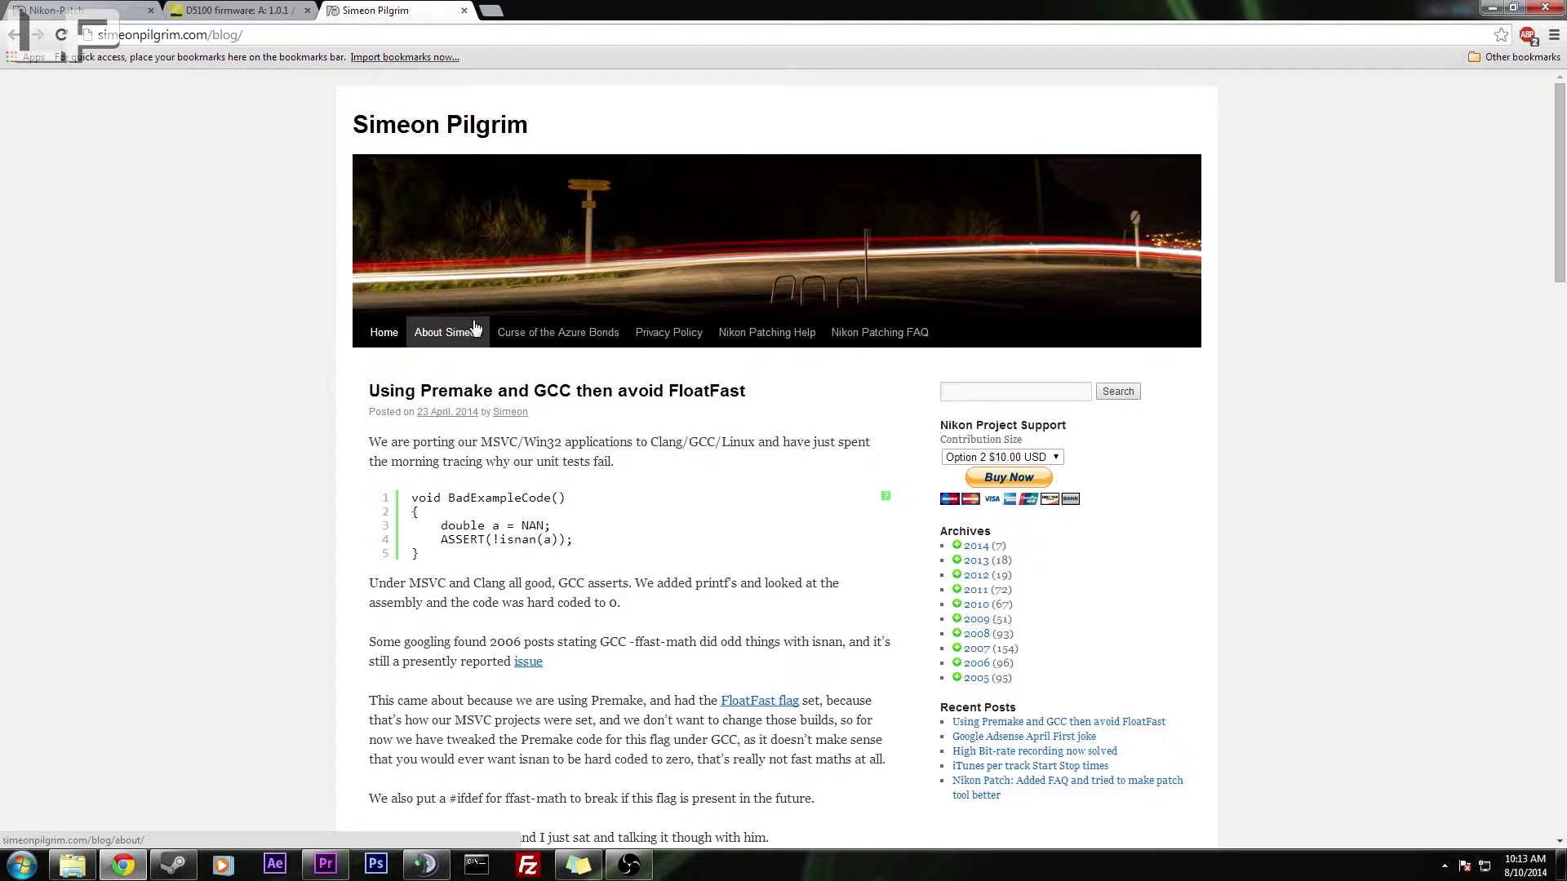
{"action": "scroll", "coordinate": [775, 433], "scroll_direction": "down", "scroll_amount": 4}
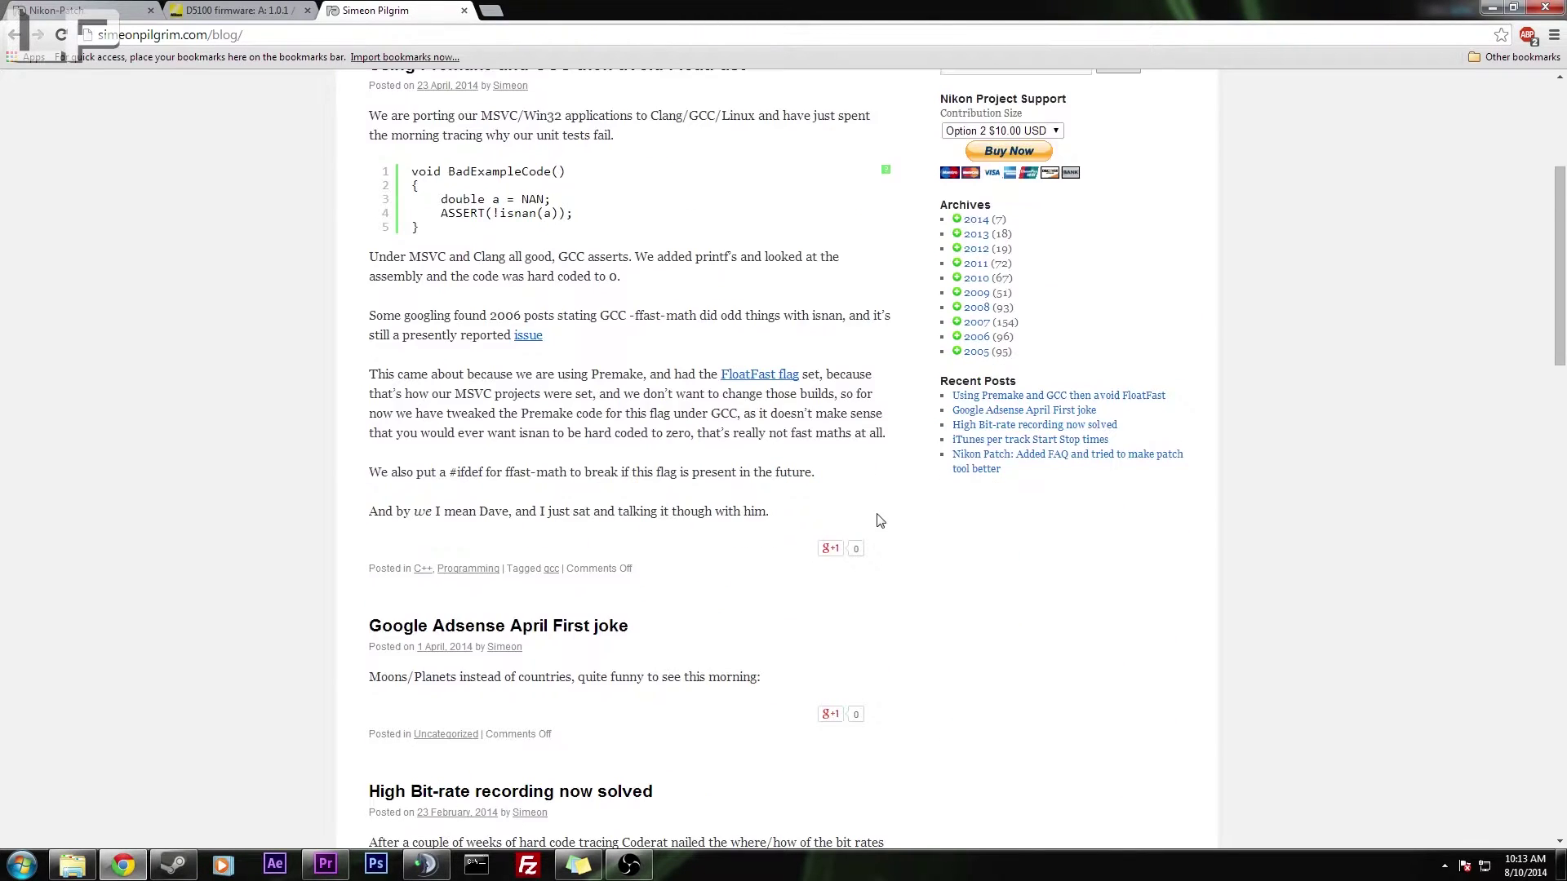
{"action": "scroll", "coordinate": [879, 521], "scroll_direction": "down", "scroll_amount": 6}
{"action": "scroll", "coordinate": [566, 194], "scroll_direction": "up", "scroll_amount": 10}
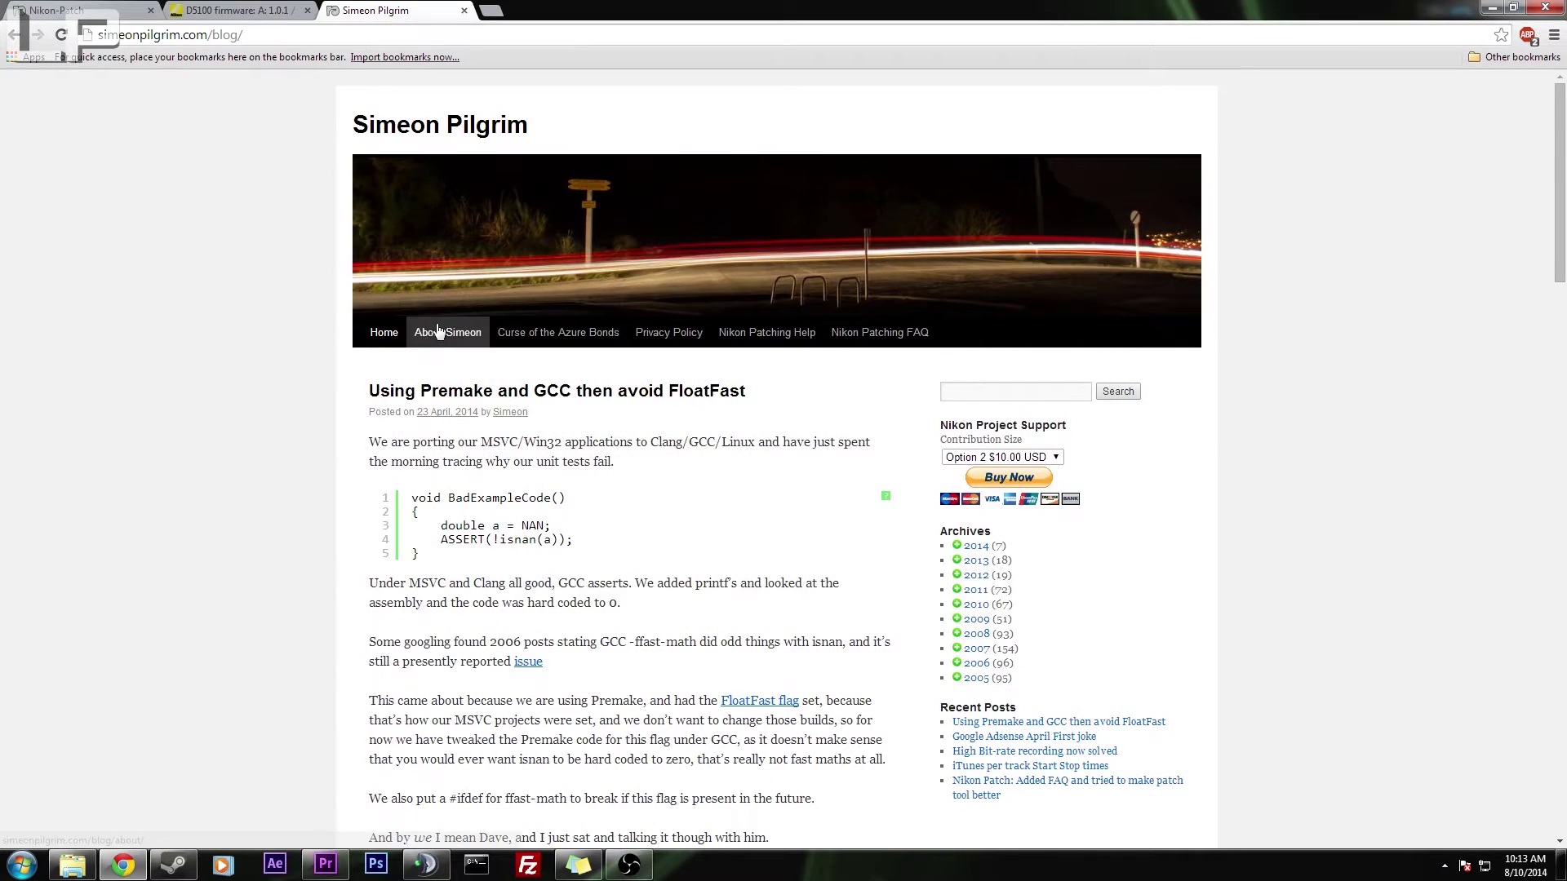
Step: Open the online patch tool linked from the Nikon Patching Help page and close the duplicate Nikon-Patch page
{"action": "left_click", "coordinate": [757, 346]}
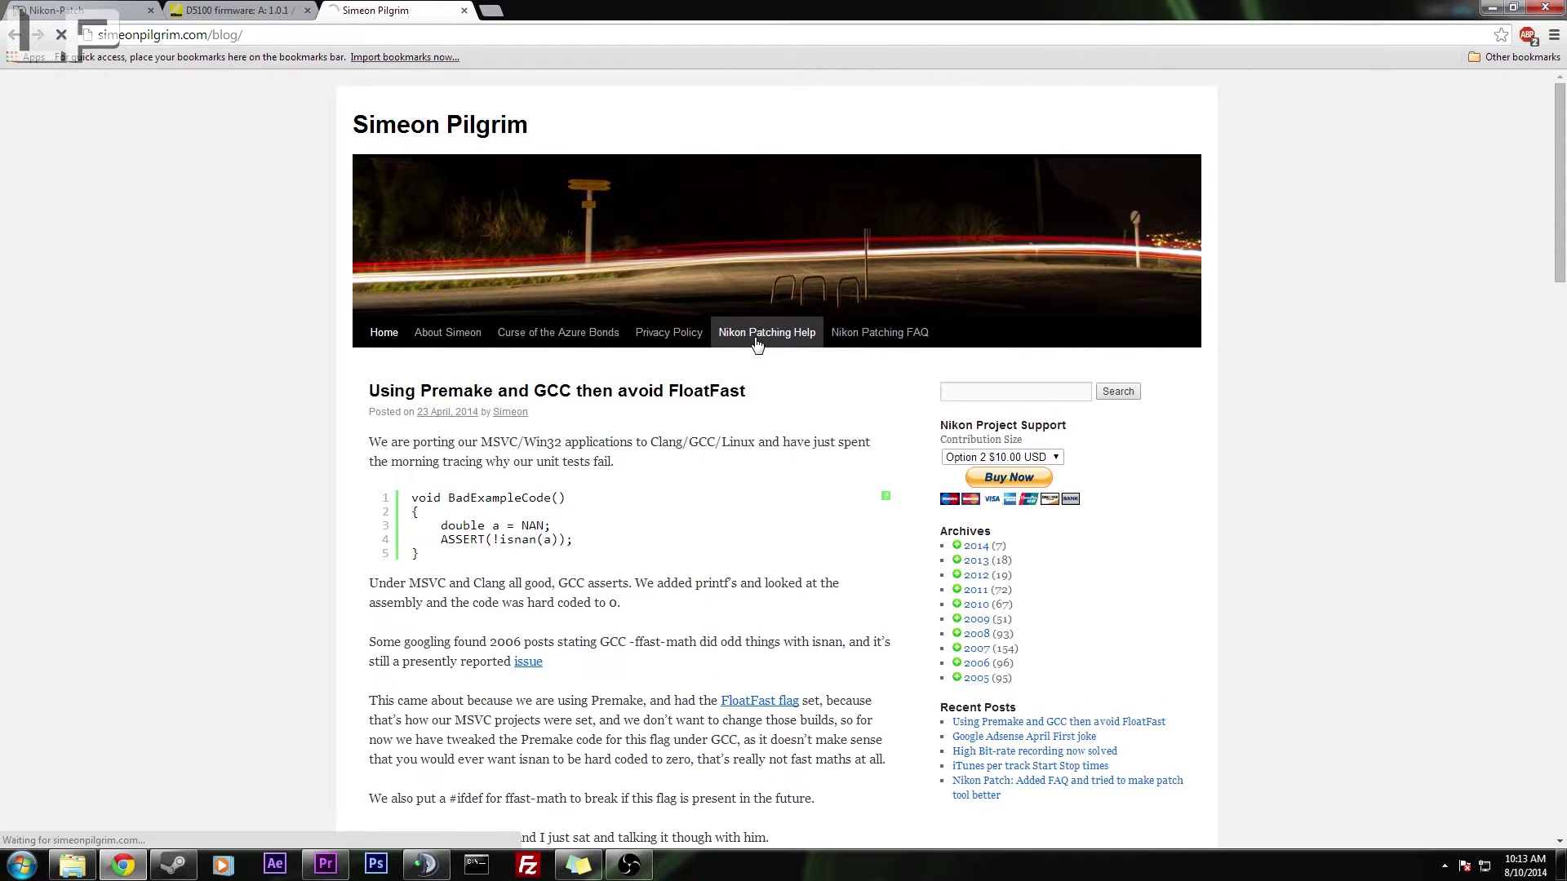
{"action": "scroll", "coordinate": [184, 240], "scroll_direction": "down", "scroll_amount": 2}
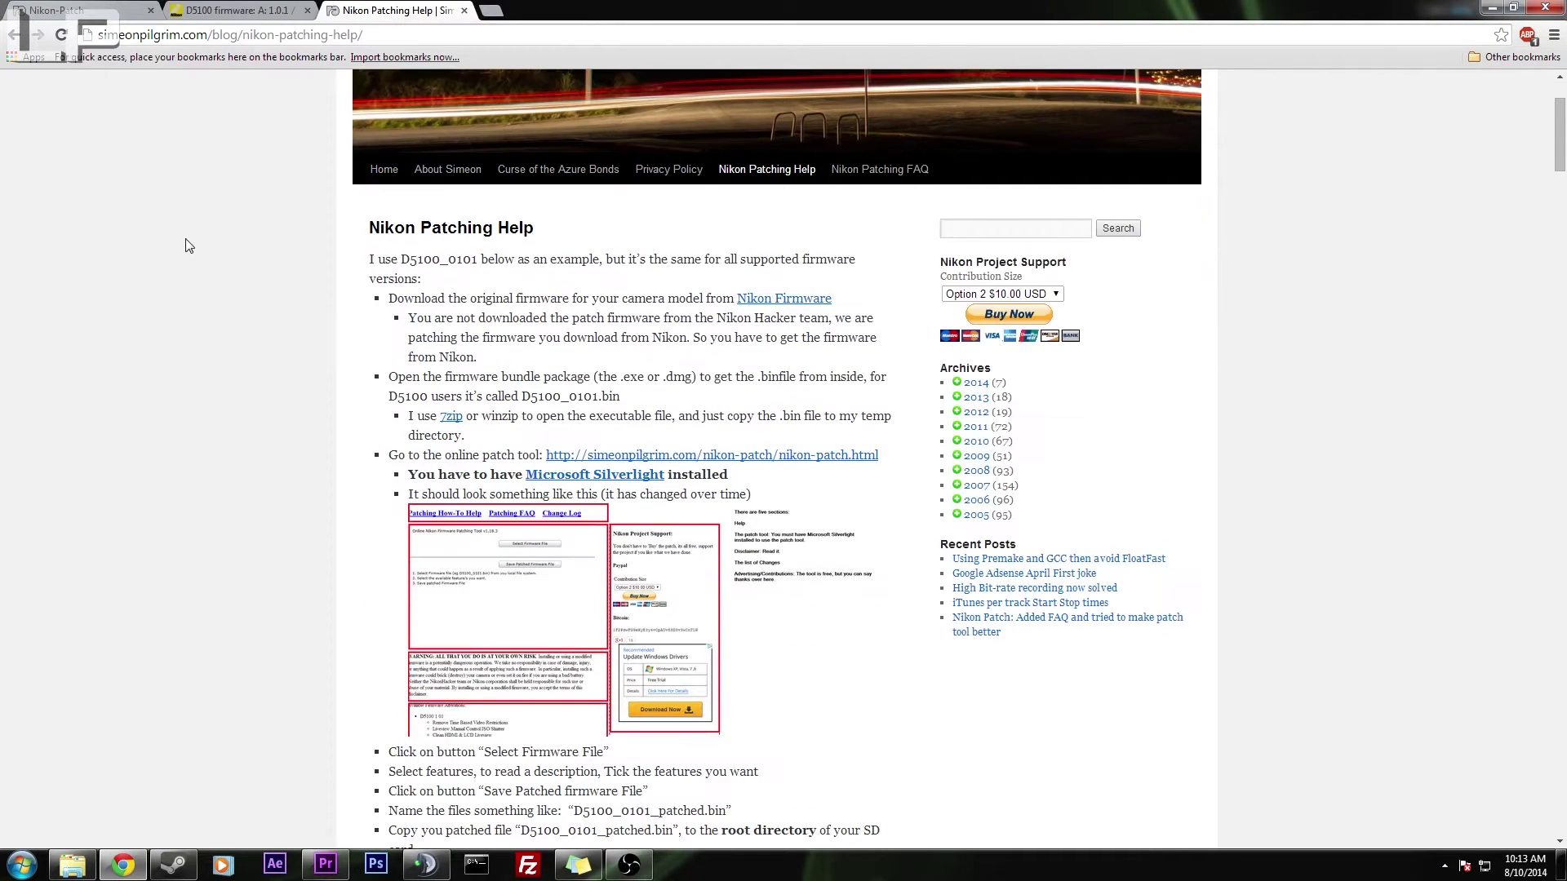
{"action": "left_click", "coordinate": [678, 454]}
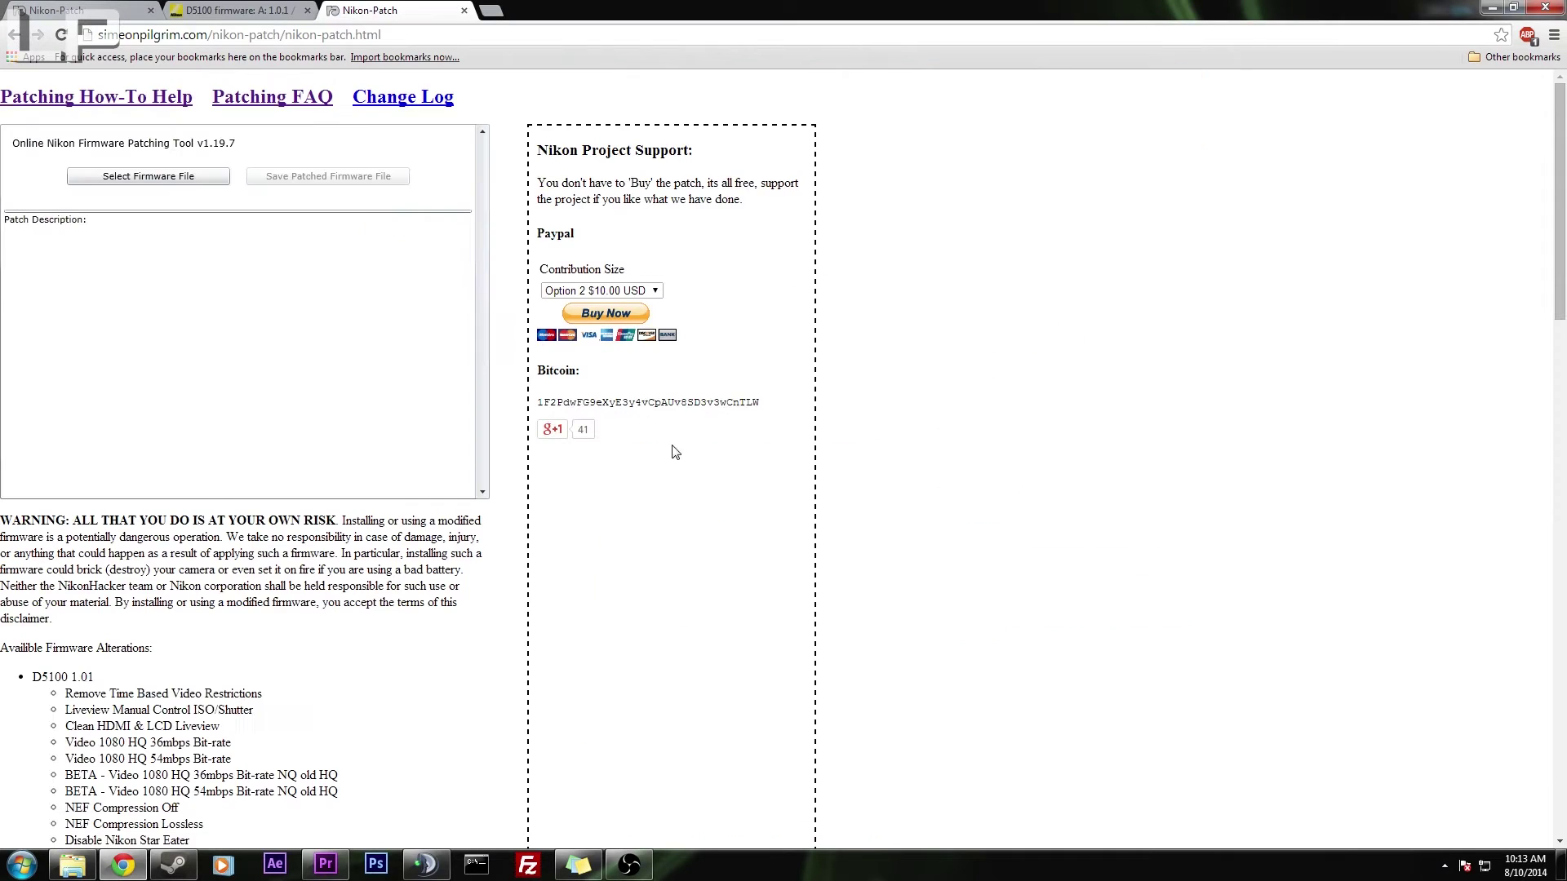
{"action": "left_click", "coordinate": [150, 10]}
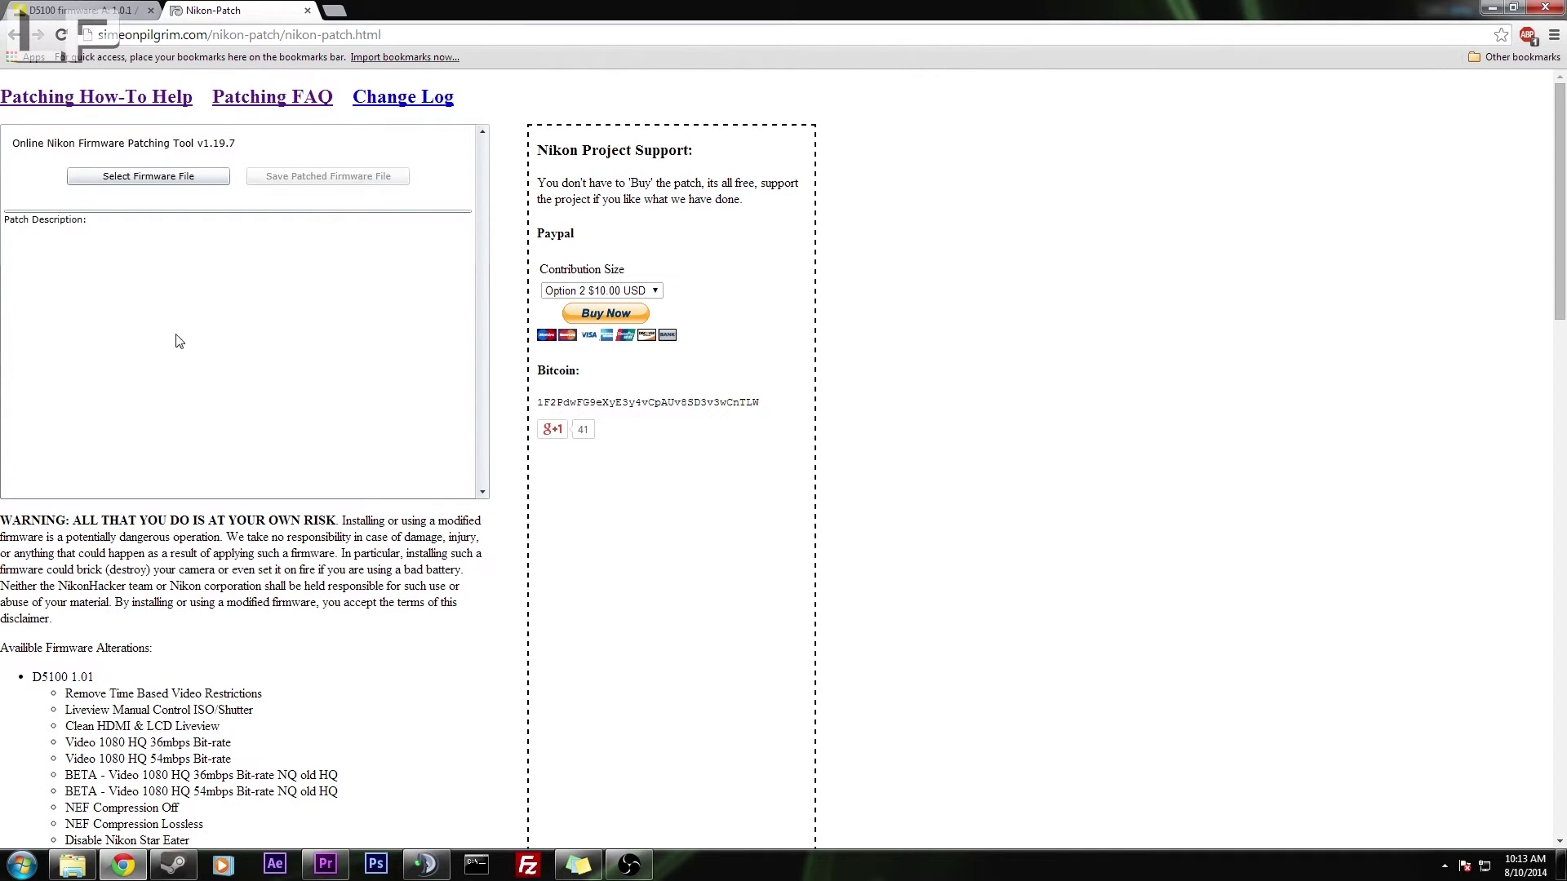
Step: Download the Windows firmware package from Nikon's D5100 firmware A: 1.0.1 / B:1.01 upgrade page
{"action": "left_click", "coordinate": [49, 8]}
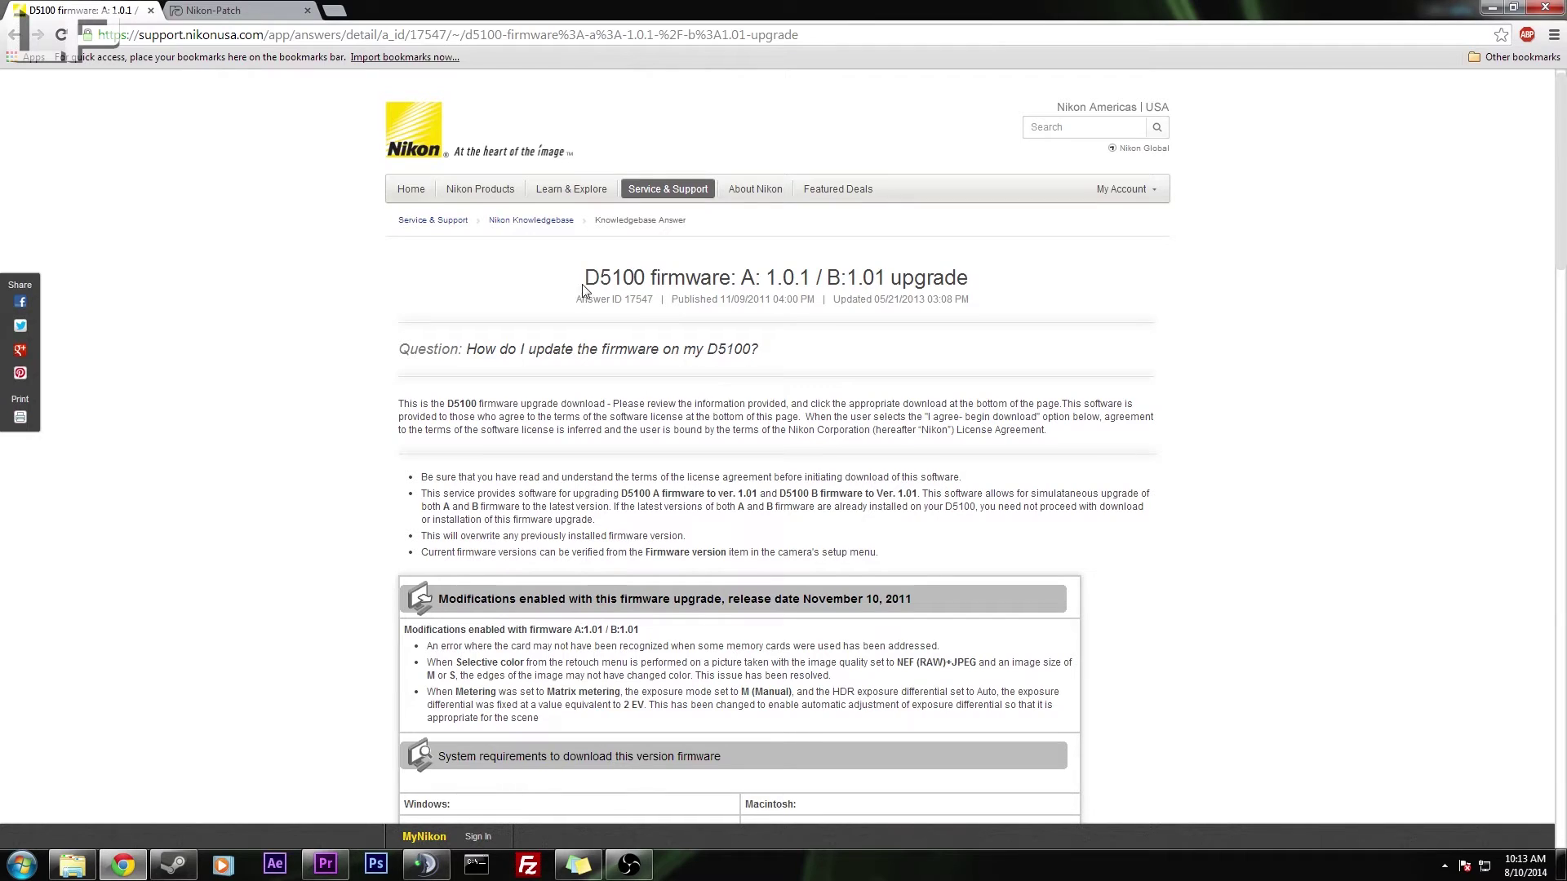
{"action": "left_click_drag", "start_coordinate": [583, 289], "coordinate": [1044, 277]}
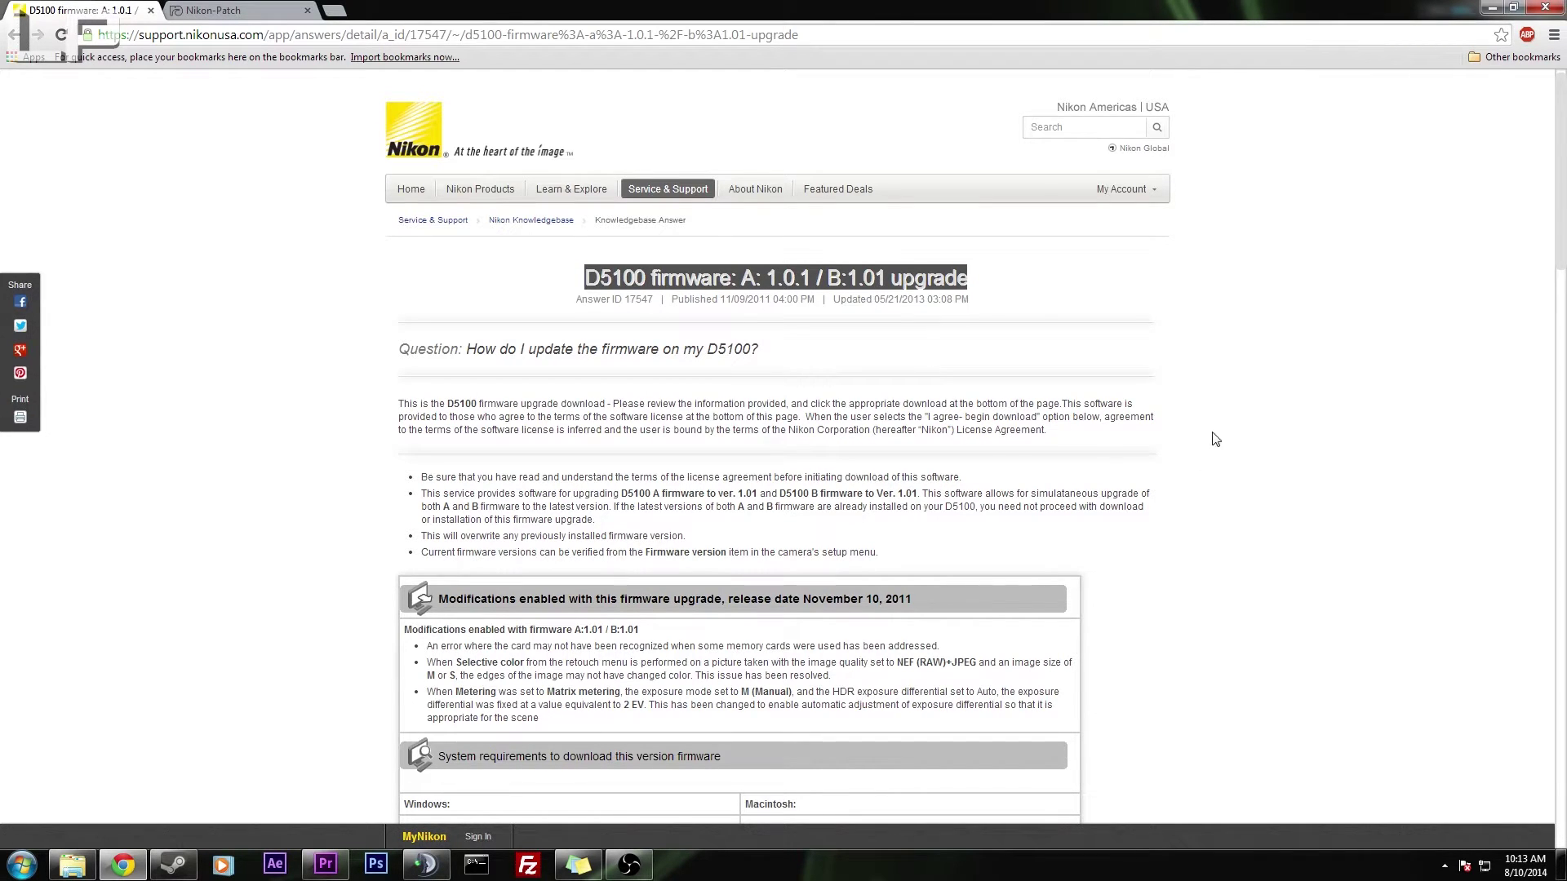
{"action": "left_click", "coordinate": [825, 424]}
{"action": "scroll", "coordinate": [825, 423], "scroll_direction": "down", "scroll_amount": 6}
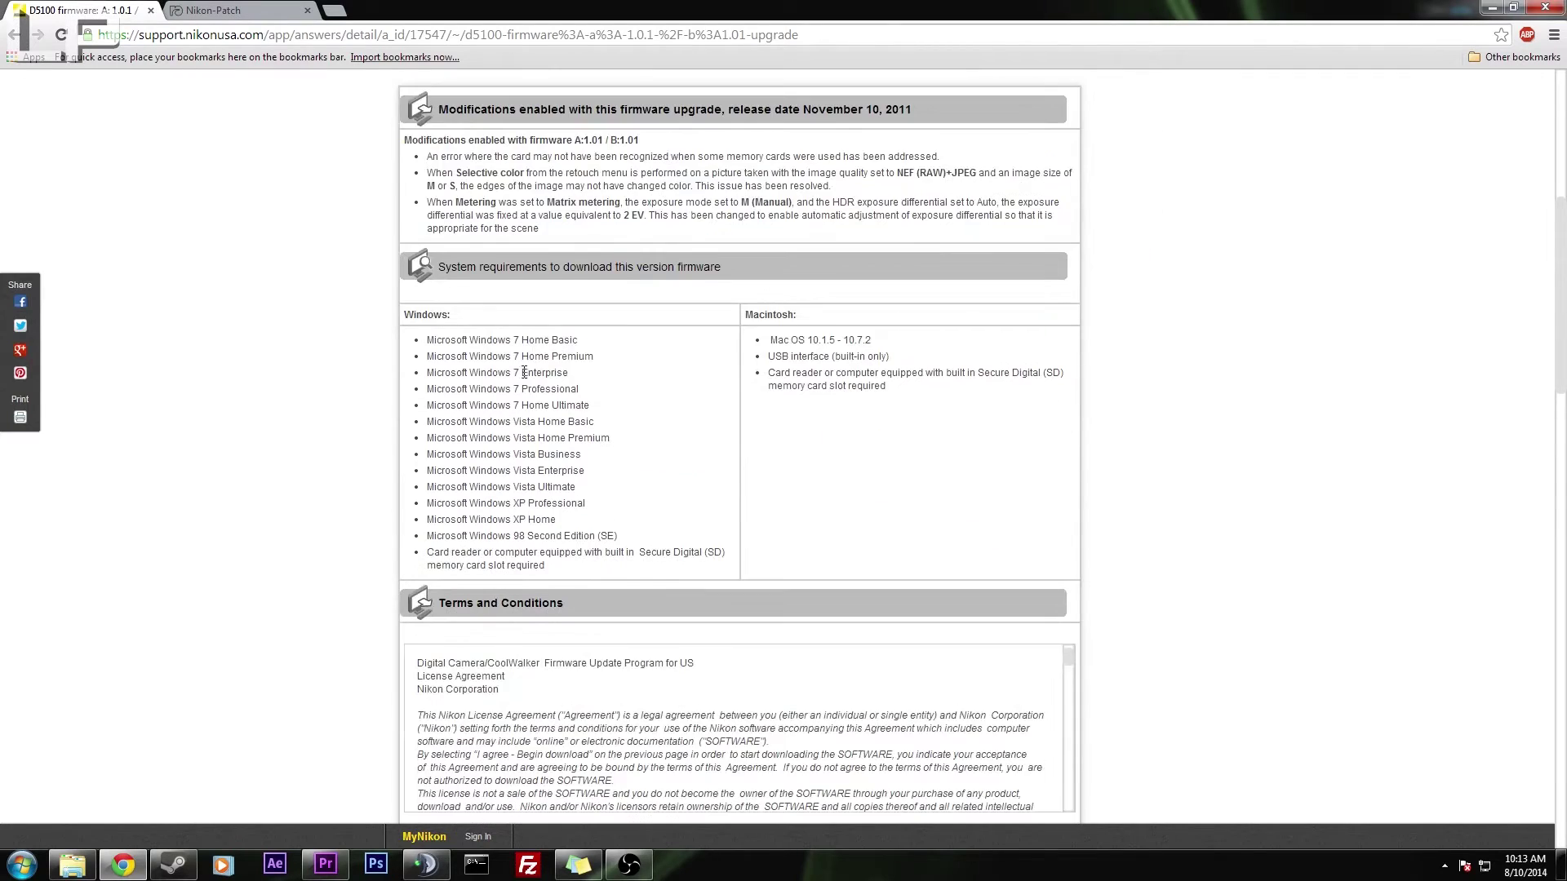
{"action": "scroll", "coordinate": [523, 372], "scroll_direction": "down", "scroll_amount": 18}
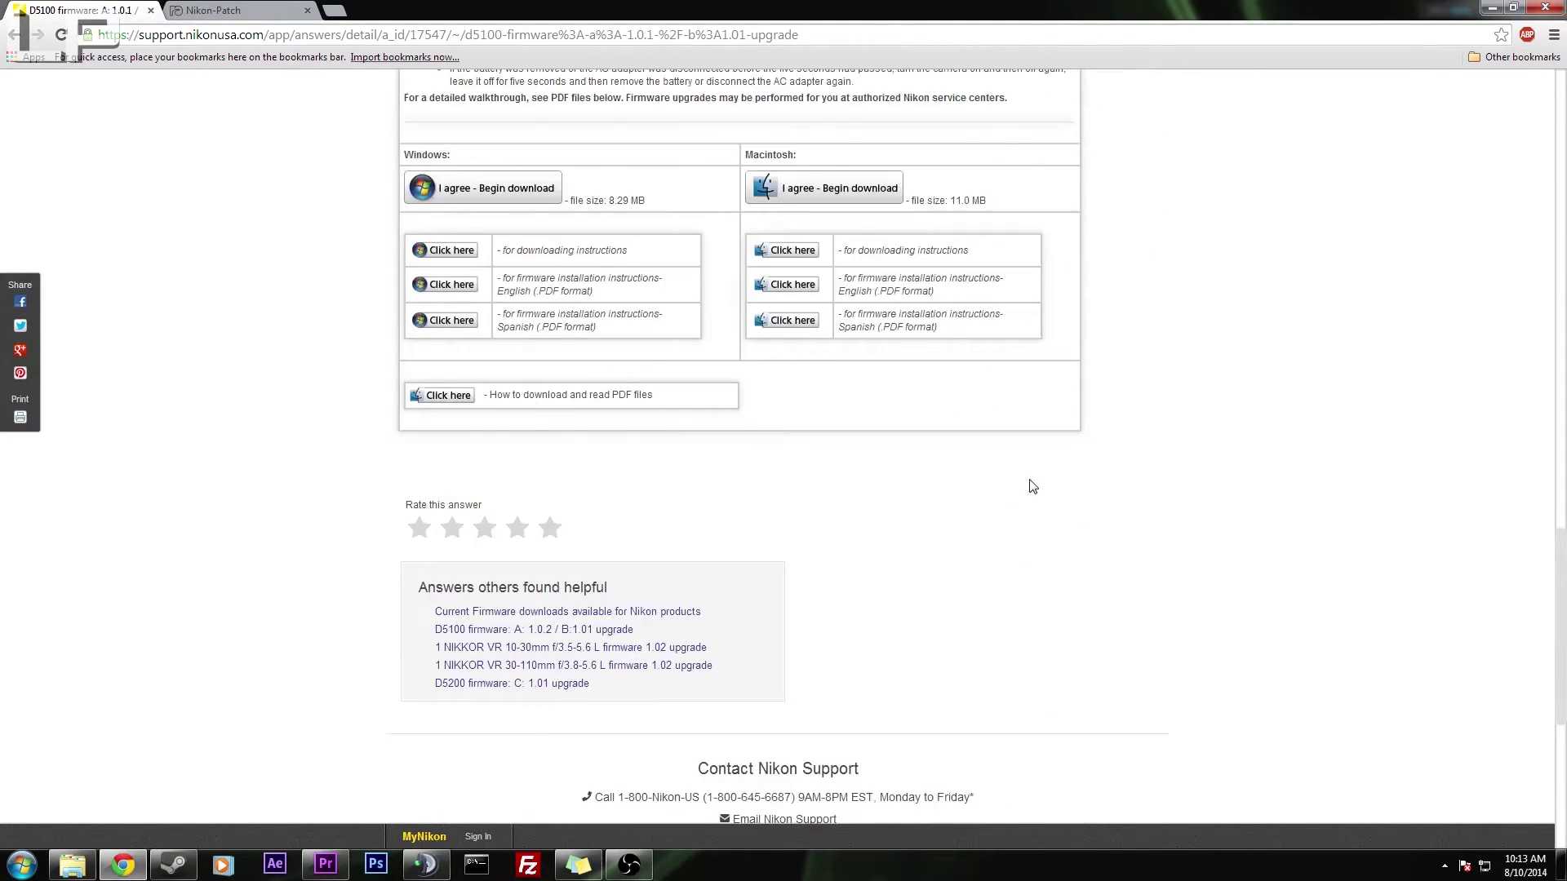
{"action": "scroll", "coordinate": [1033, 487], "scroll_direction": "up", "scroll_amount": 2}
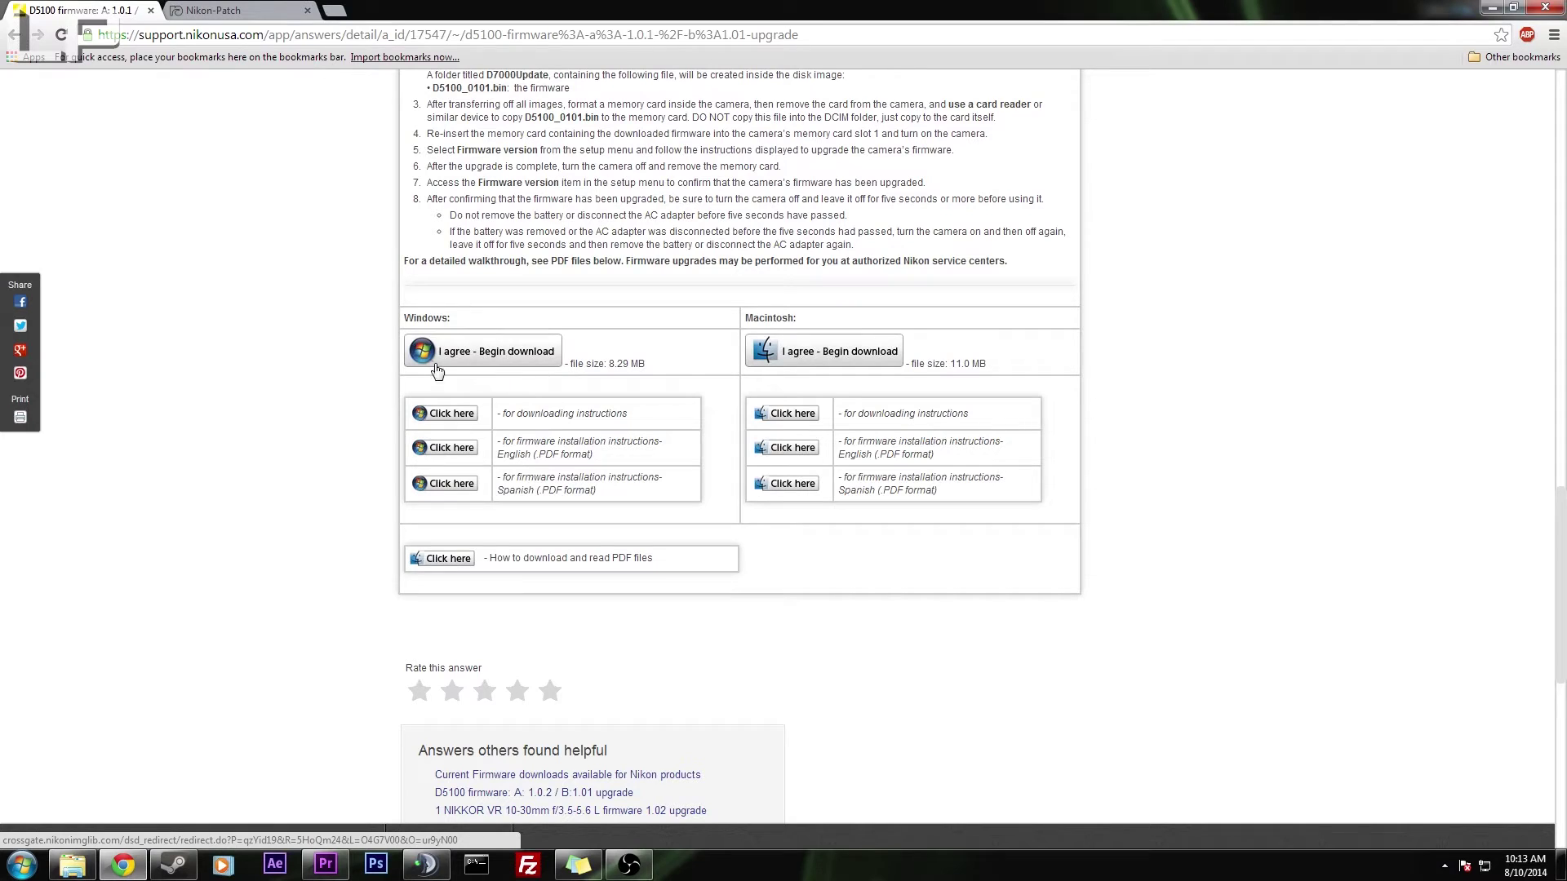
{"action": "left_click", "coordinate": [520, 355]}
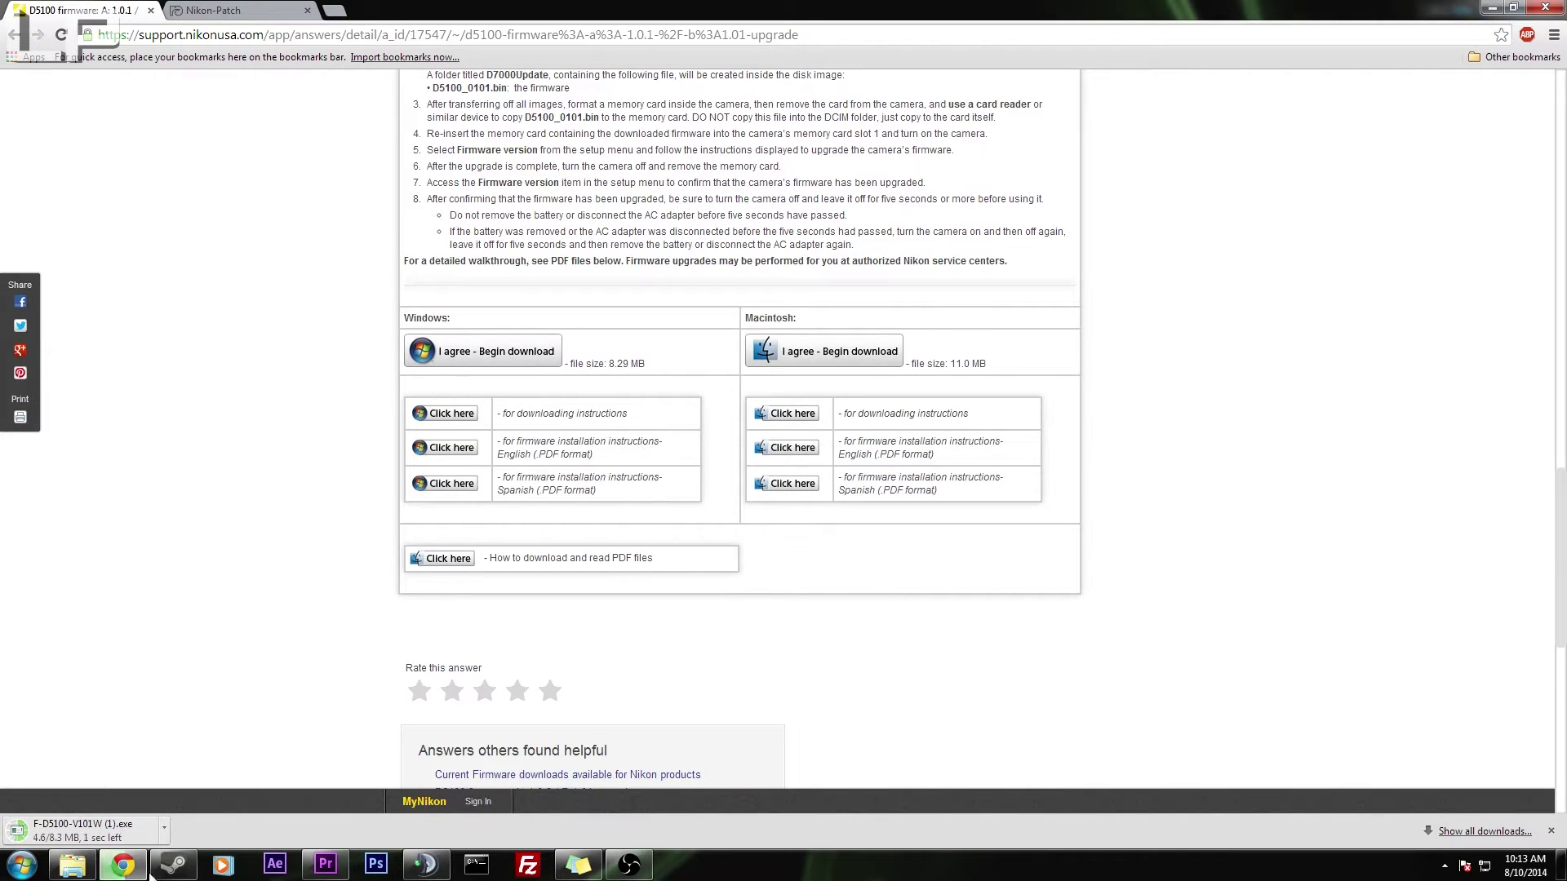
Step: Snap the browser window to the left half of the desktop
{"action": "left_click_drag", "start_coordinate": [586, 8], "coordinate": [781, 86]}
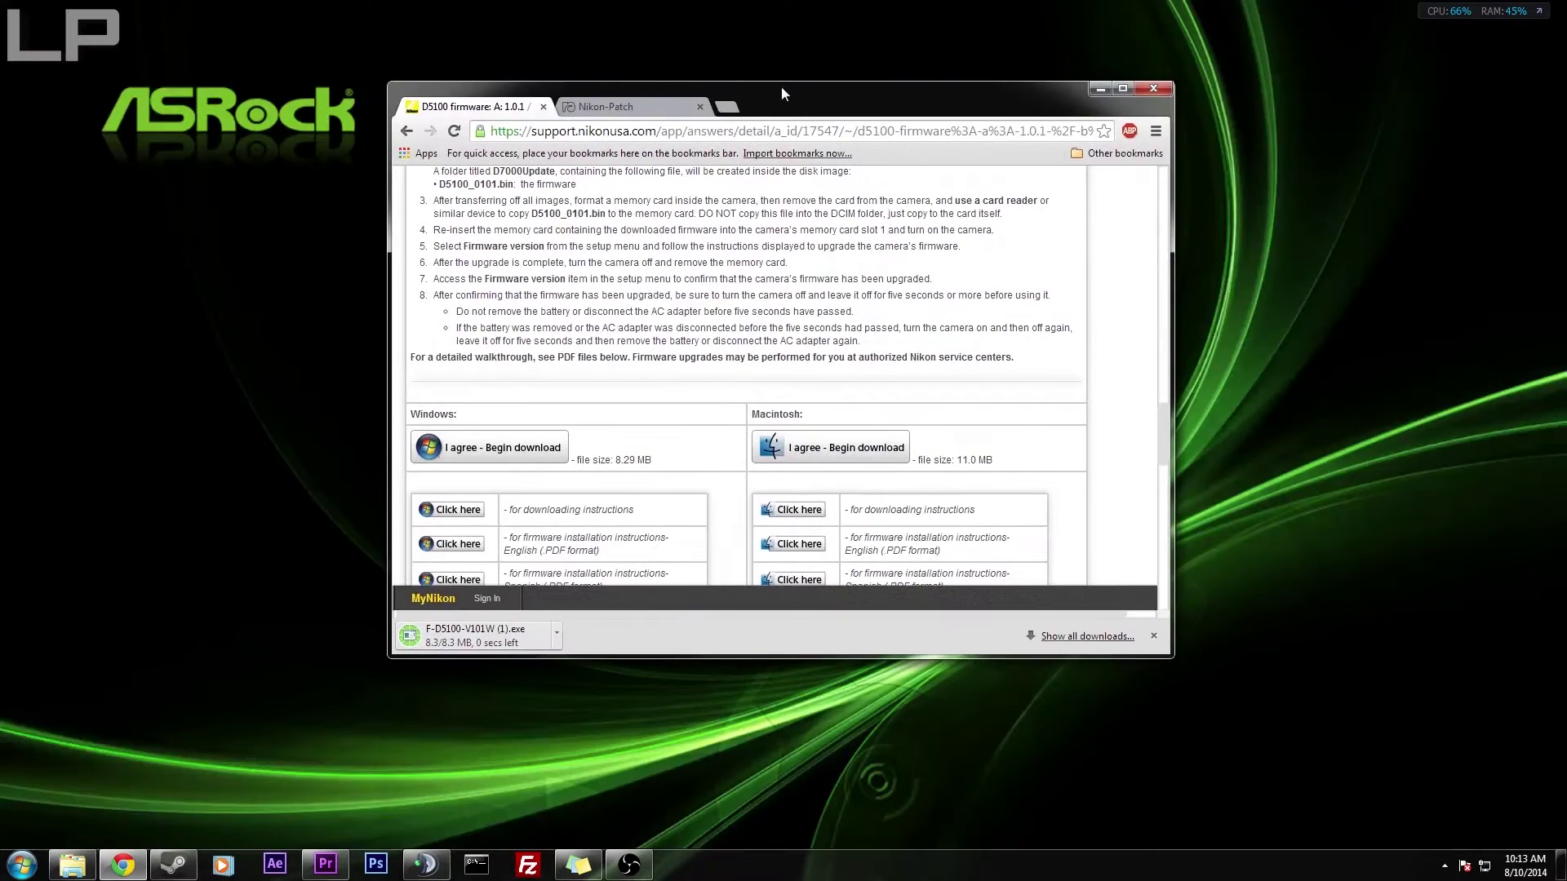
{"action": "double_click", "coordinate": [779, 87]}
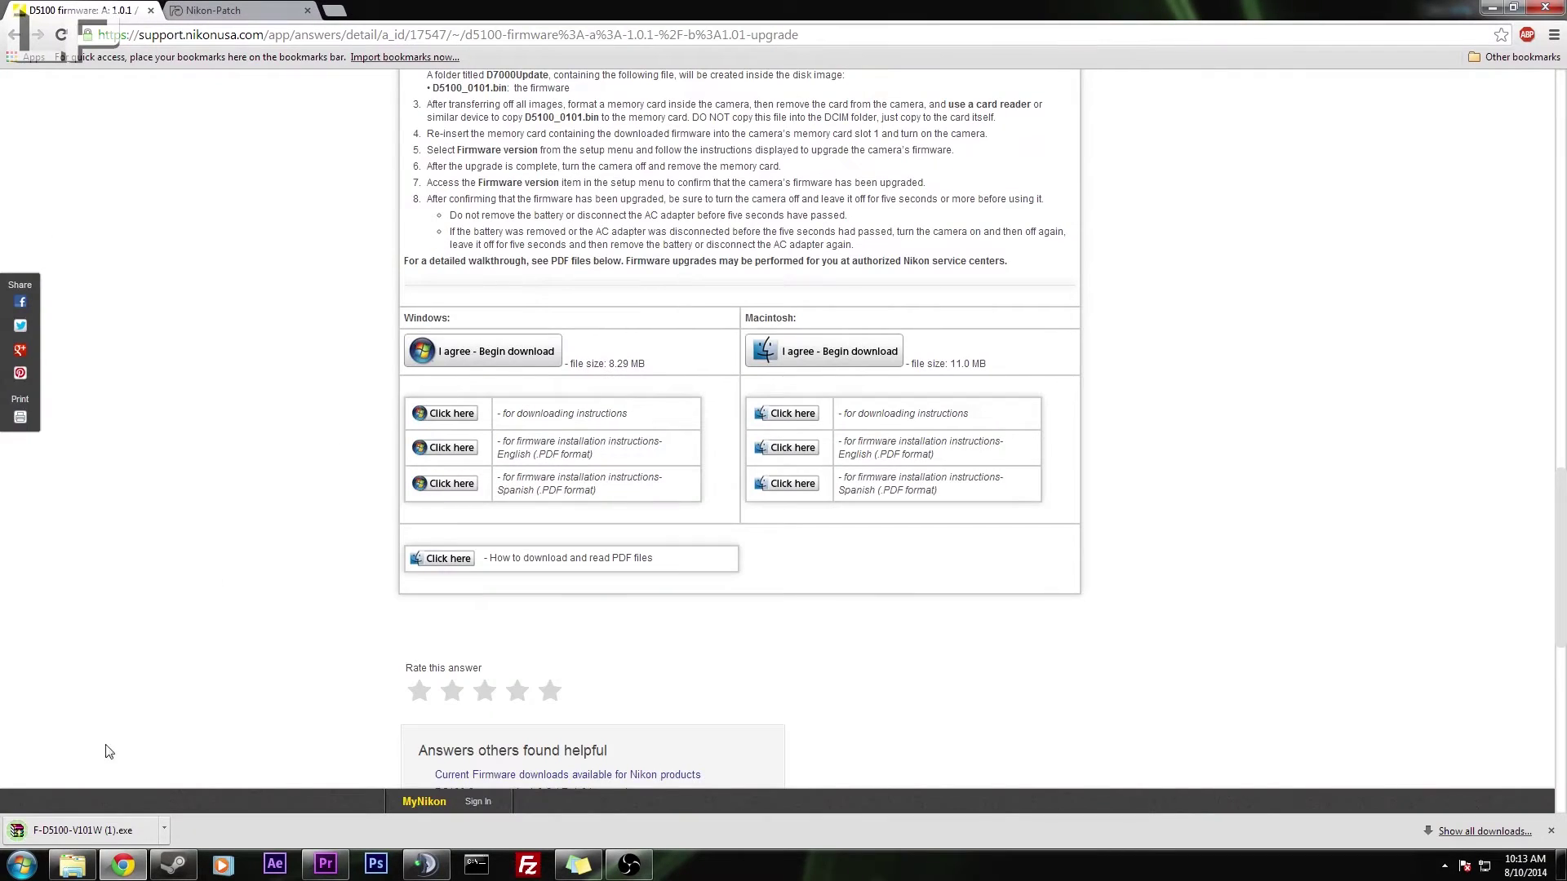
{"action": "key", "text": "super+Down"}
{"action": "key", "text": "super+Left"}
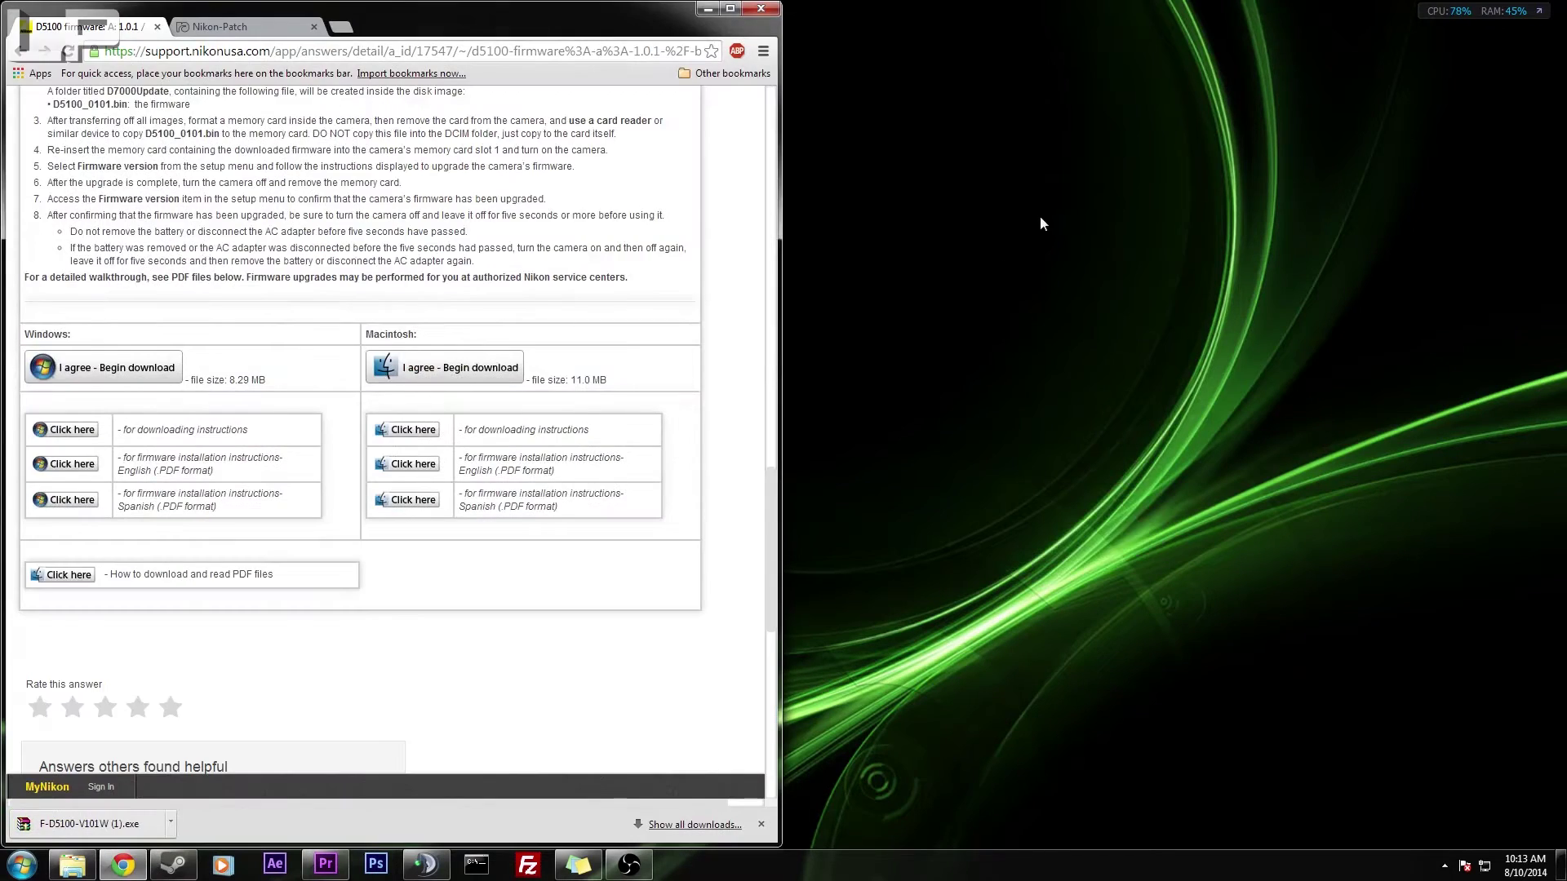
Step: Create a new folder named nikon on the desktop
{"action": "right_click", "coordinate": [968, 184]}
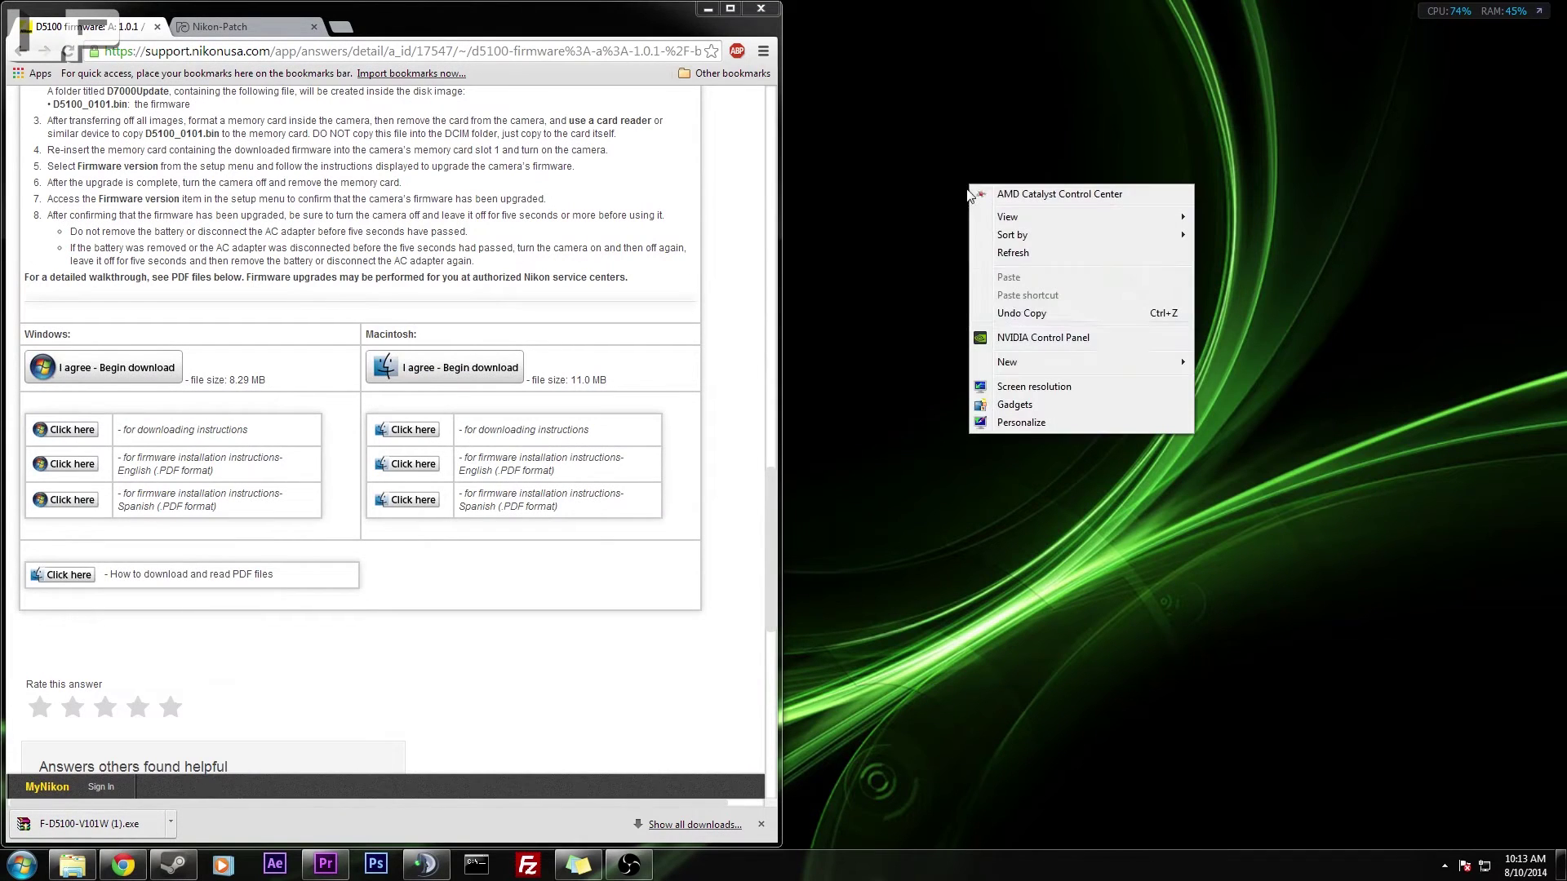
{"action": "mouse_move", "coordinate": [1077, 364]}
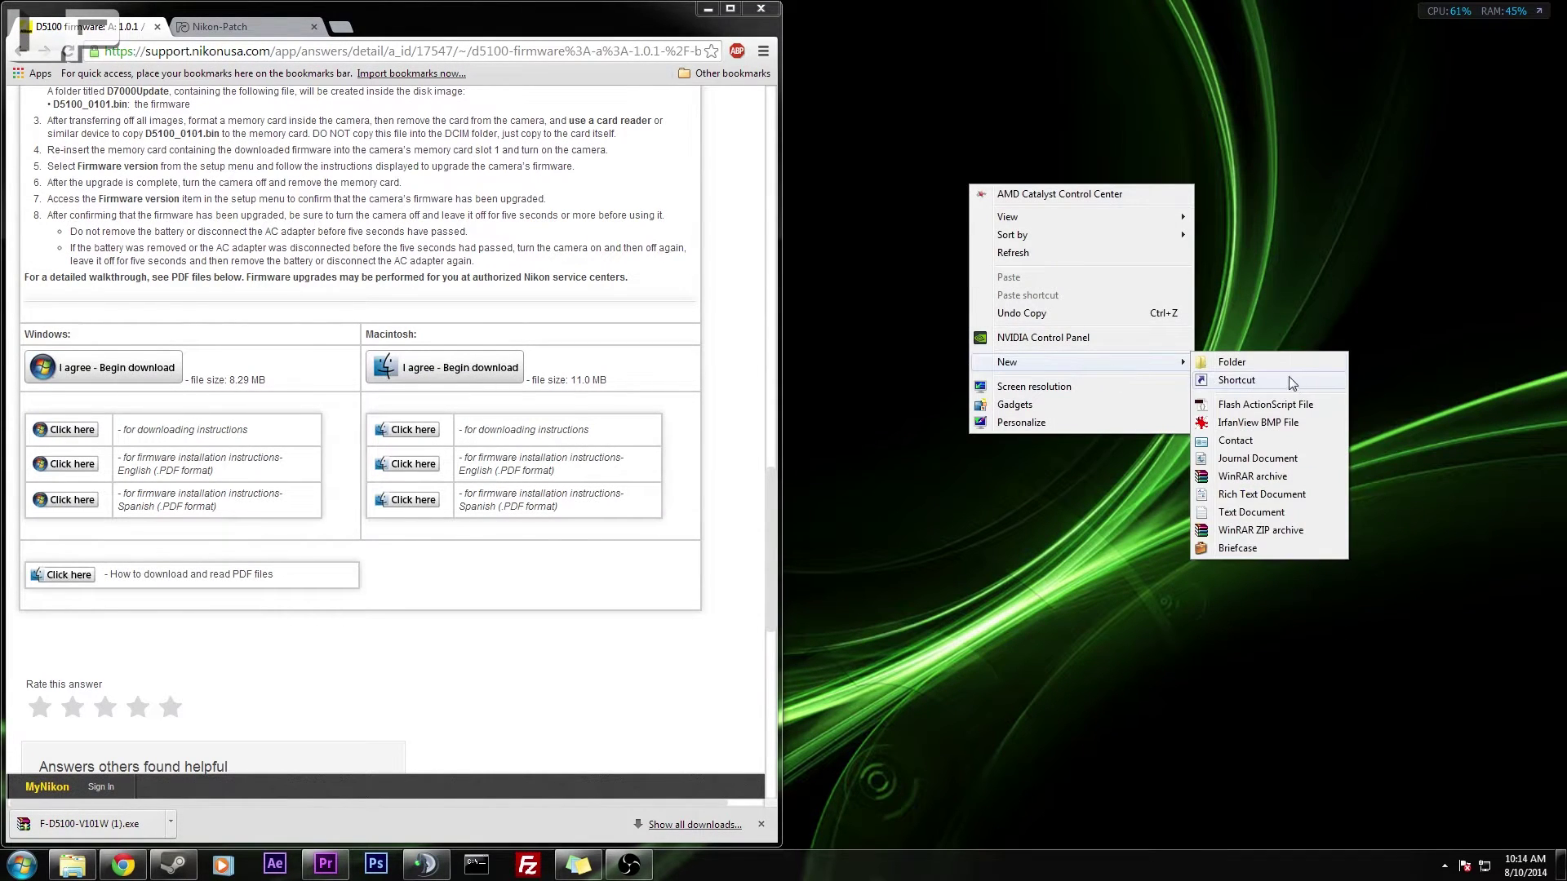
{"action": "left_click", "coordinate": [1260, 363]}
{"action": "type", "text": "nikon"}
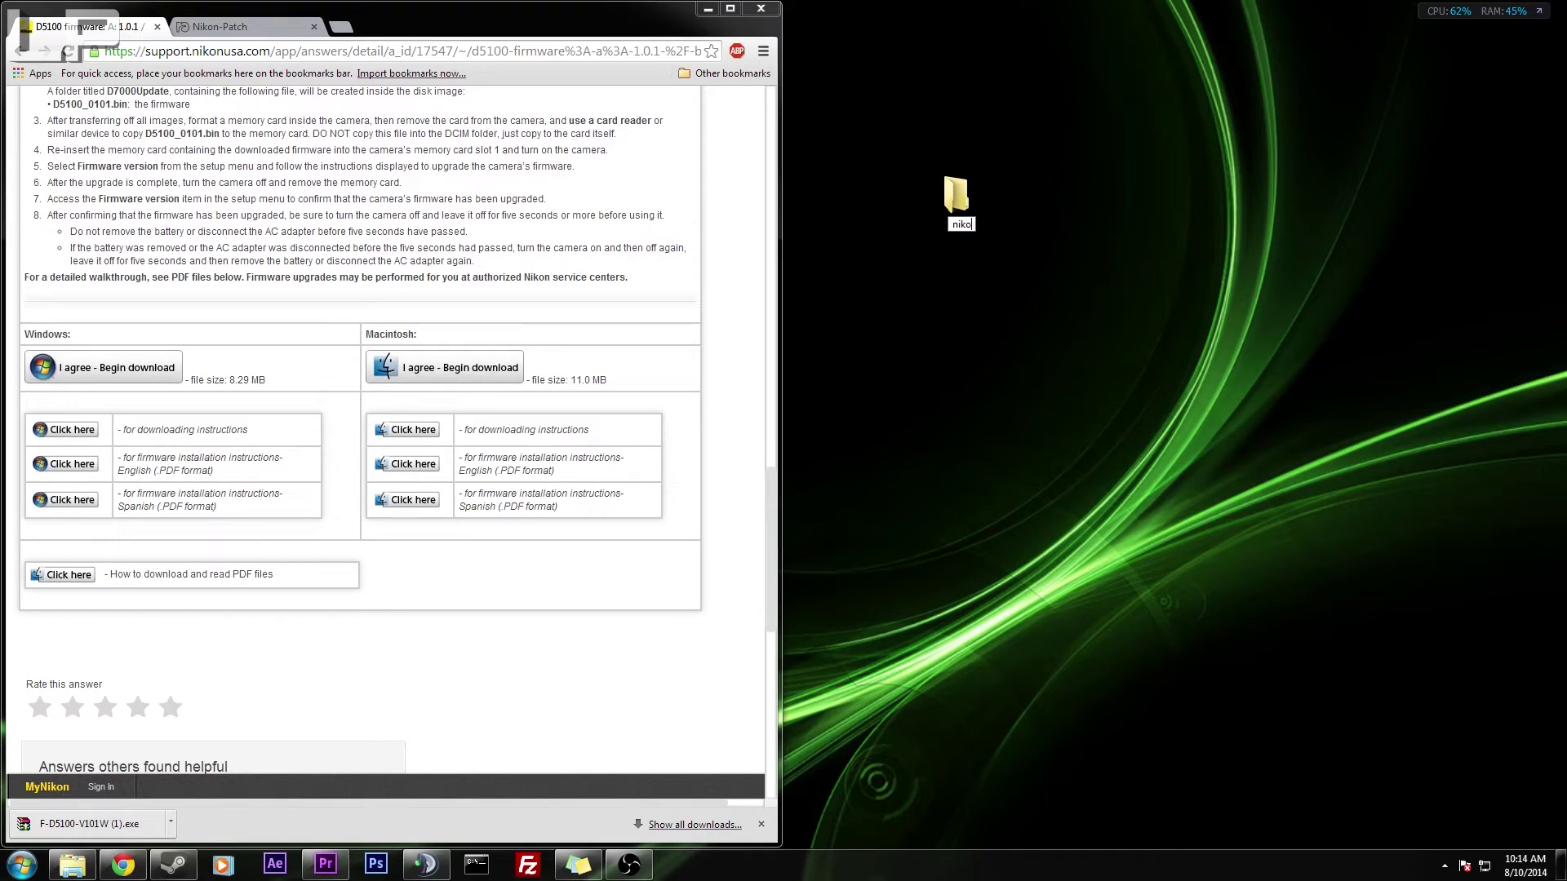
{"action": "key", "text": "Return"}
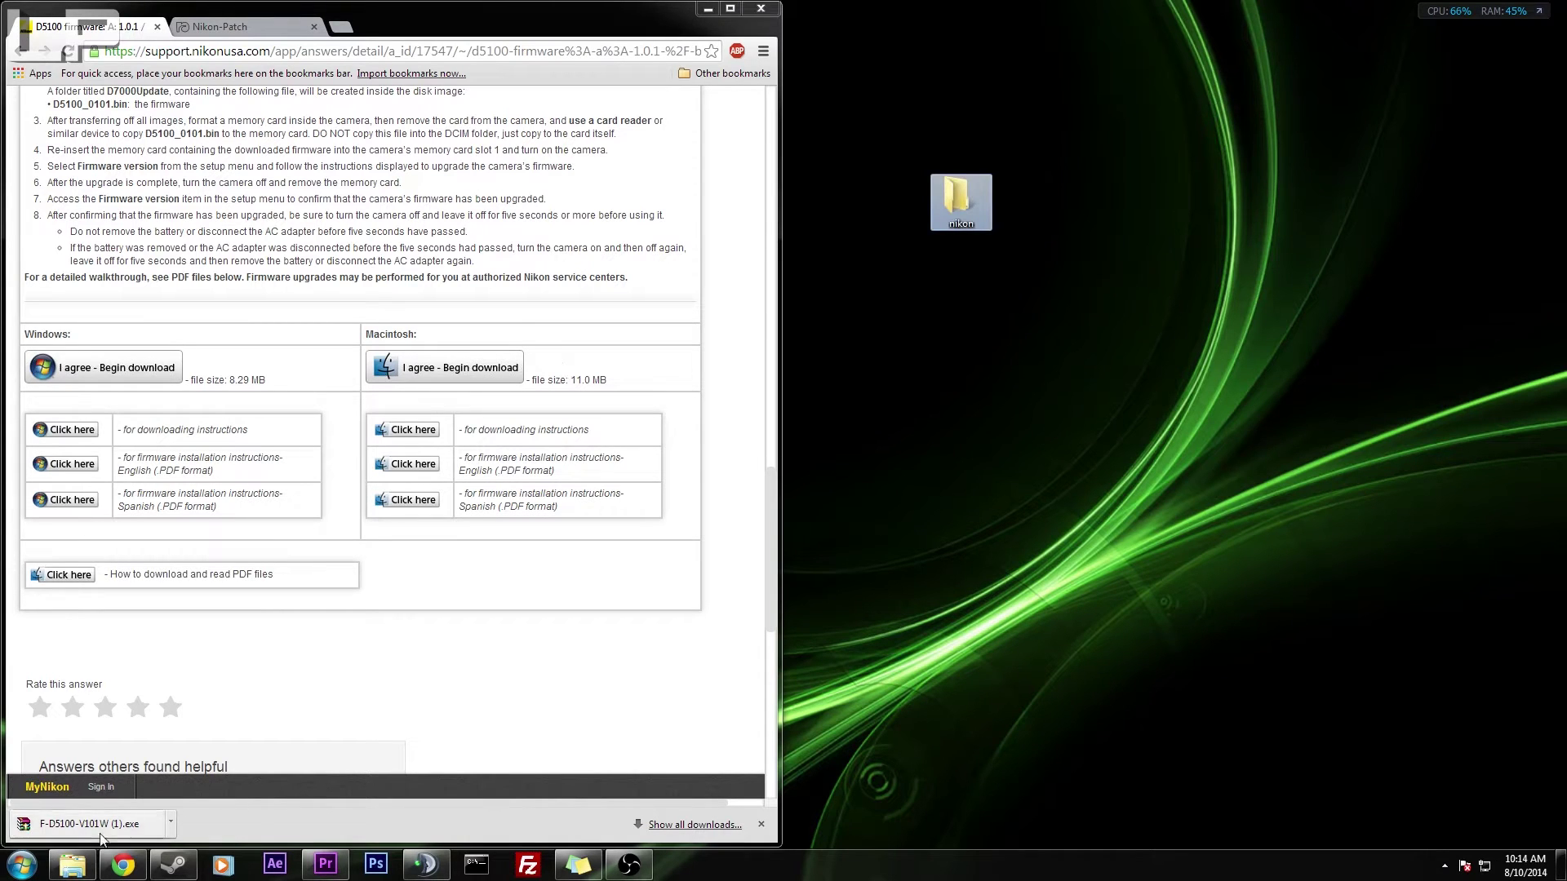
Step: Copy the downloaded F-D5100-V101W (1).exe into the nikon folder and extract its contents there
{"action": "left_click_drag", "start_coordinate": [102, 840], "coordinate": [964, 214]}
{"action": "double_click", "coordinate": [958, 196]}
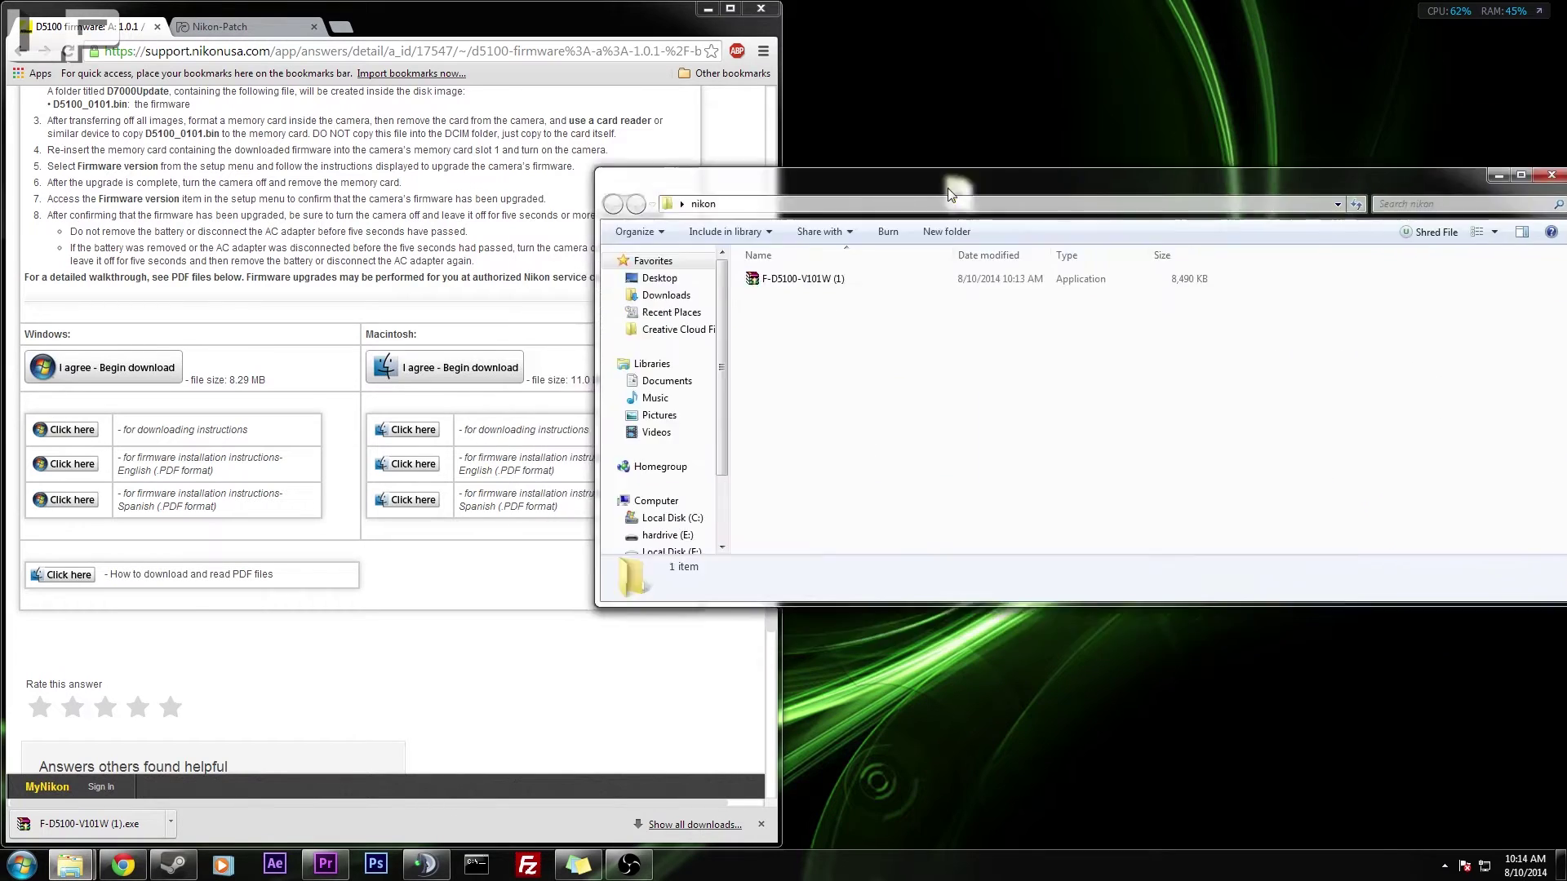
{"action": "left_click", "coordinate": [734, 397]}
{"action": "right_click", "coordinate": [726, 399]}
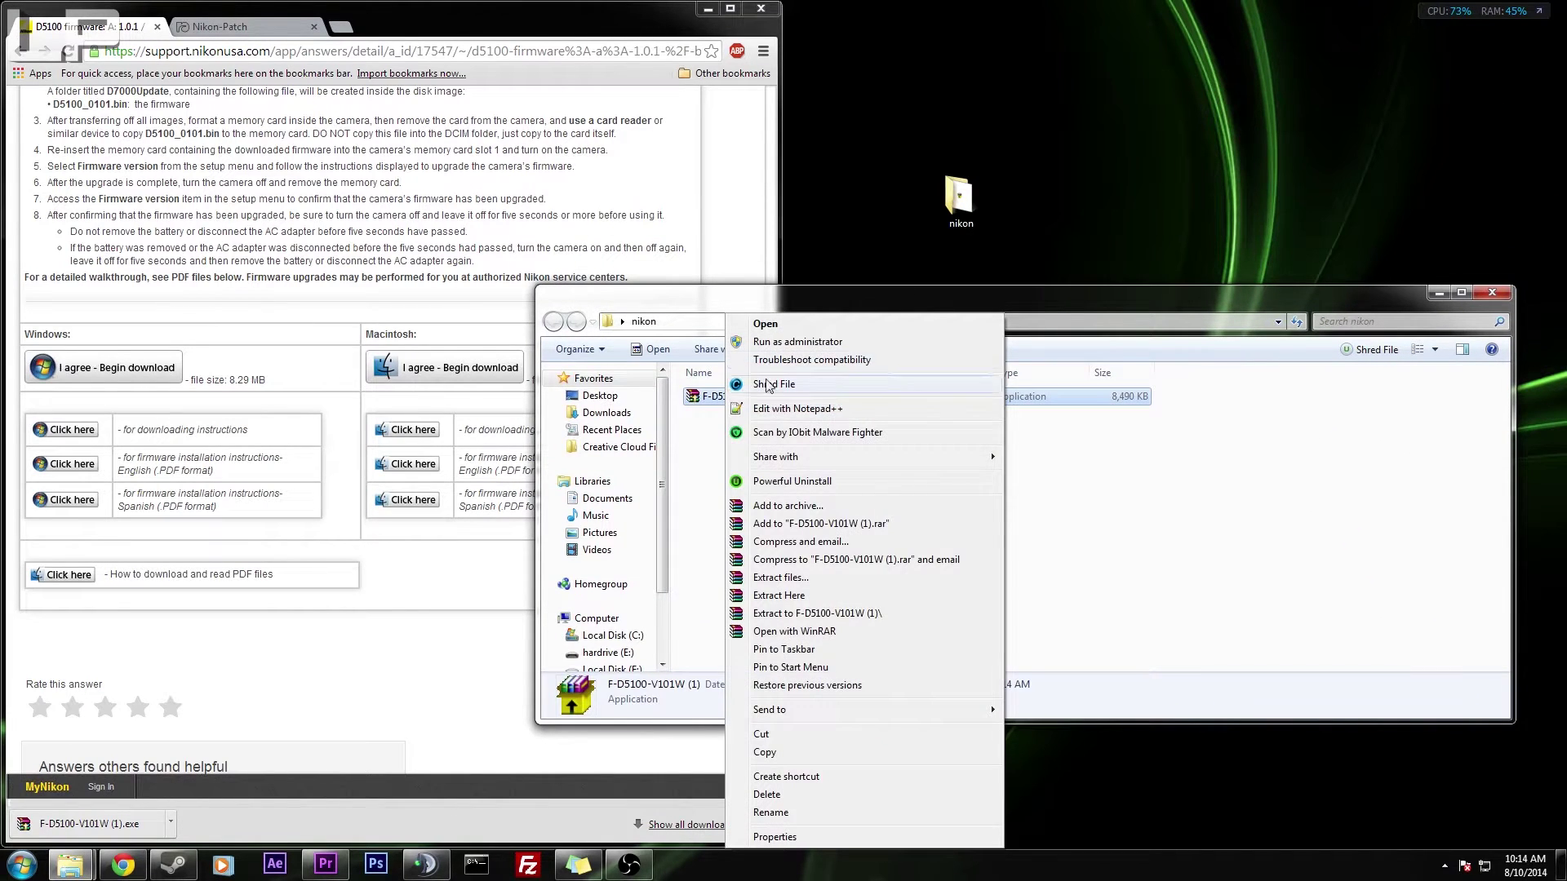
{"action": "left_click", "coordinate": [798, 597]}
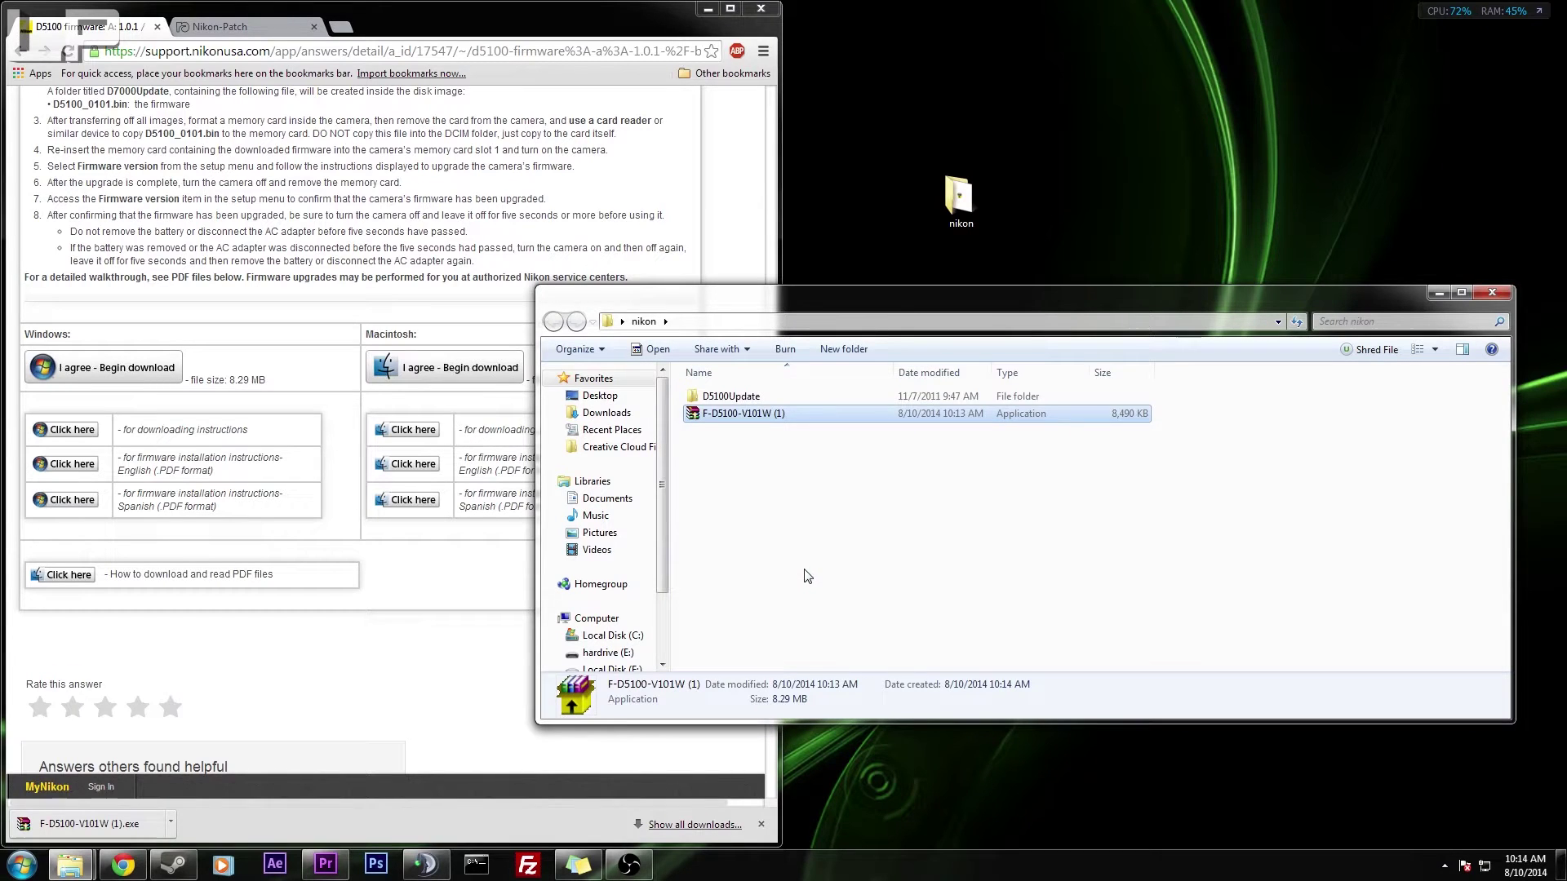
Step: Open the extracted D5100Update folder containing D5100_0101.bin and move its window aside from the browser
{"action": "double_click", "coordinate": [759, 397]}
{"action": "left_click", "coordinate": [779, 399]}
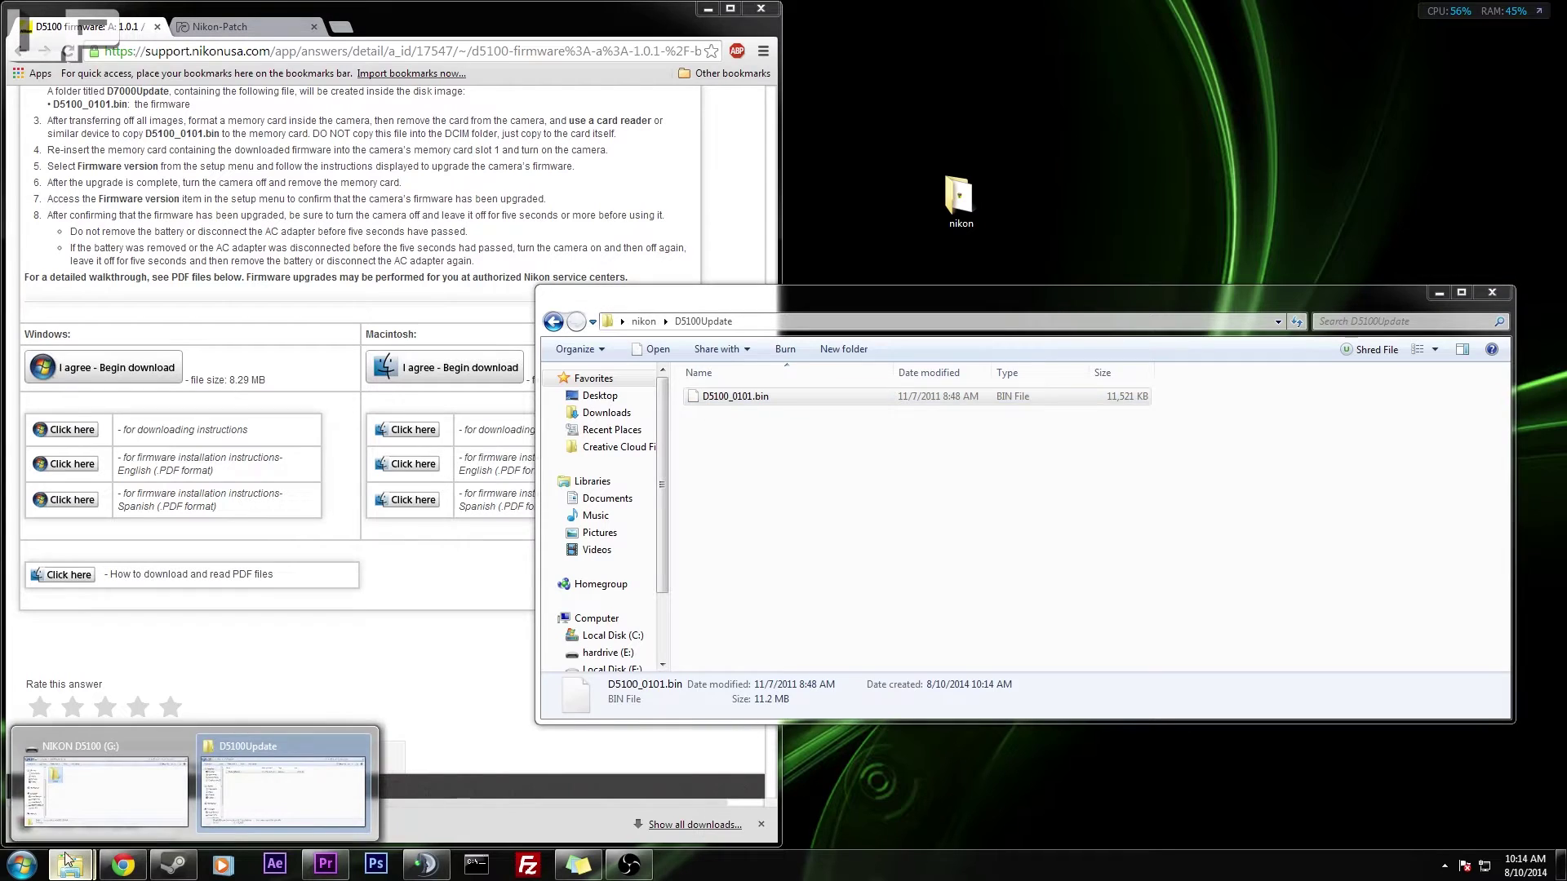
{"action": "left_click", "coordinate": [944, 507]}
{"action": "left_click_drag", "start_coordinate": [808, 311], "coordinate": [991, 299]}
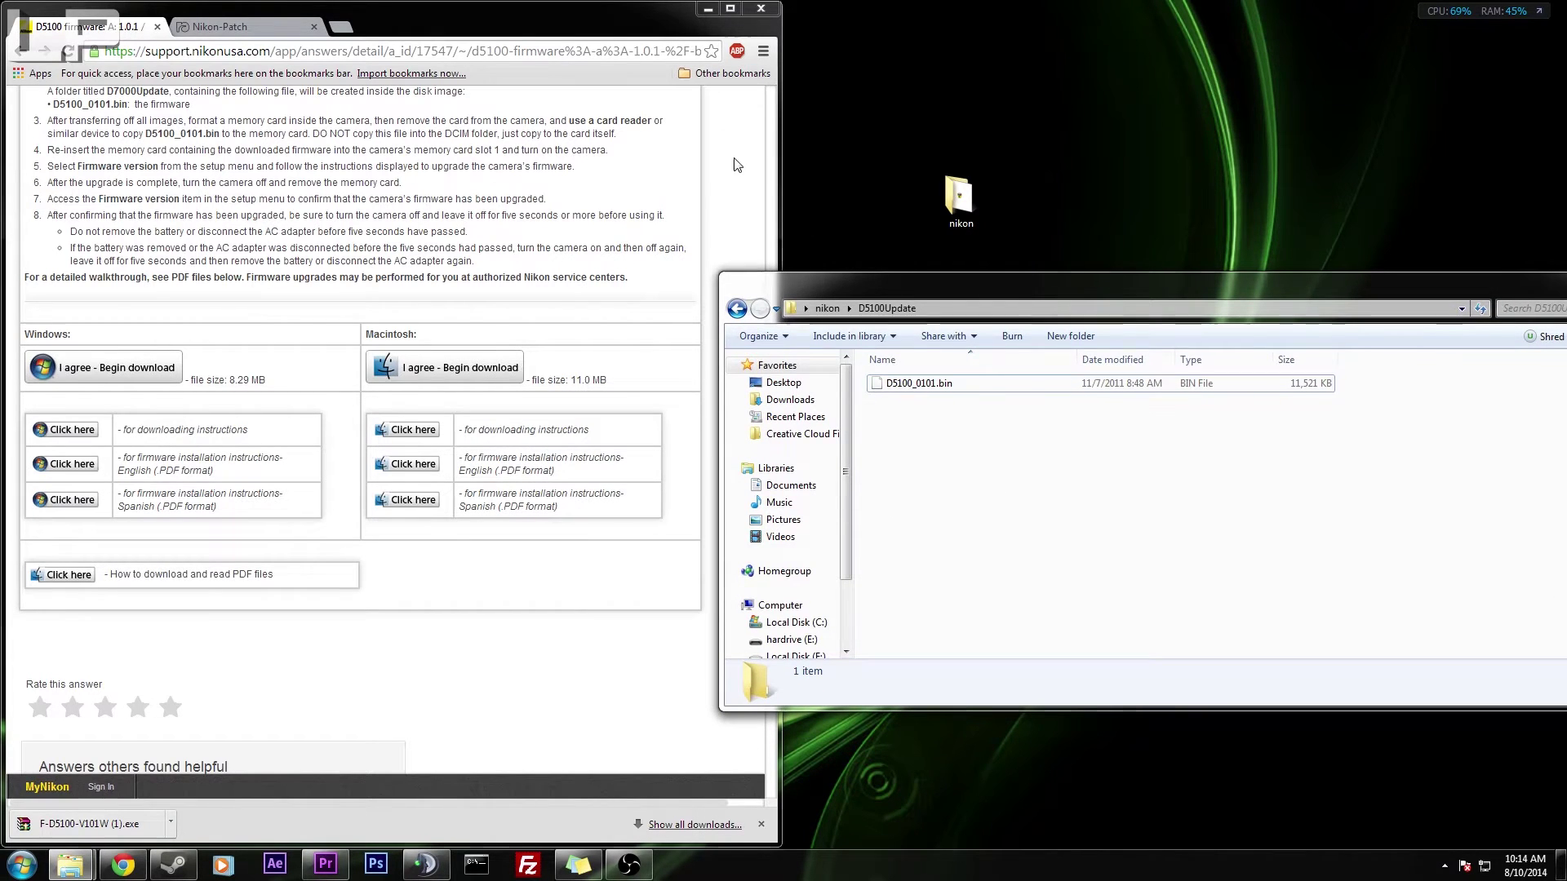
Step: Bring the browser to the front and show the Nikon-Patch online firmware patching tool
{"action": "left_click", "coordinate": [708, 501]}
{"action": "mouse_move", "coordinate": [775, 506]}
{"action": "left_mouse_down"}
{"action": "mouse_move", "coordinate": [775, 367]}
{"action": "mouse_move", "coordinate": [774, 506]}
{"action": "left_mouse_up"}
{"action": "left_click", "coordinate": [221, 29]}
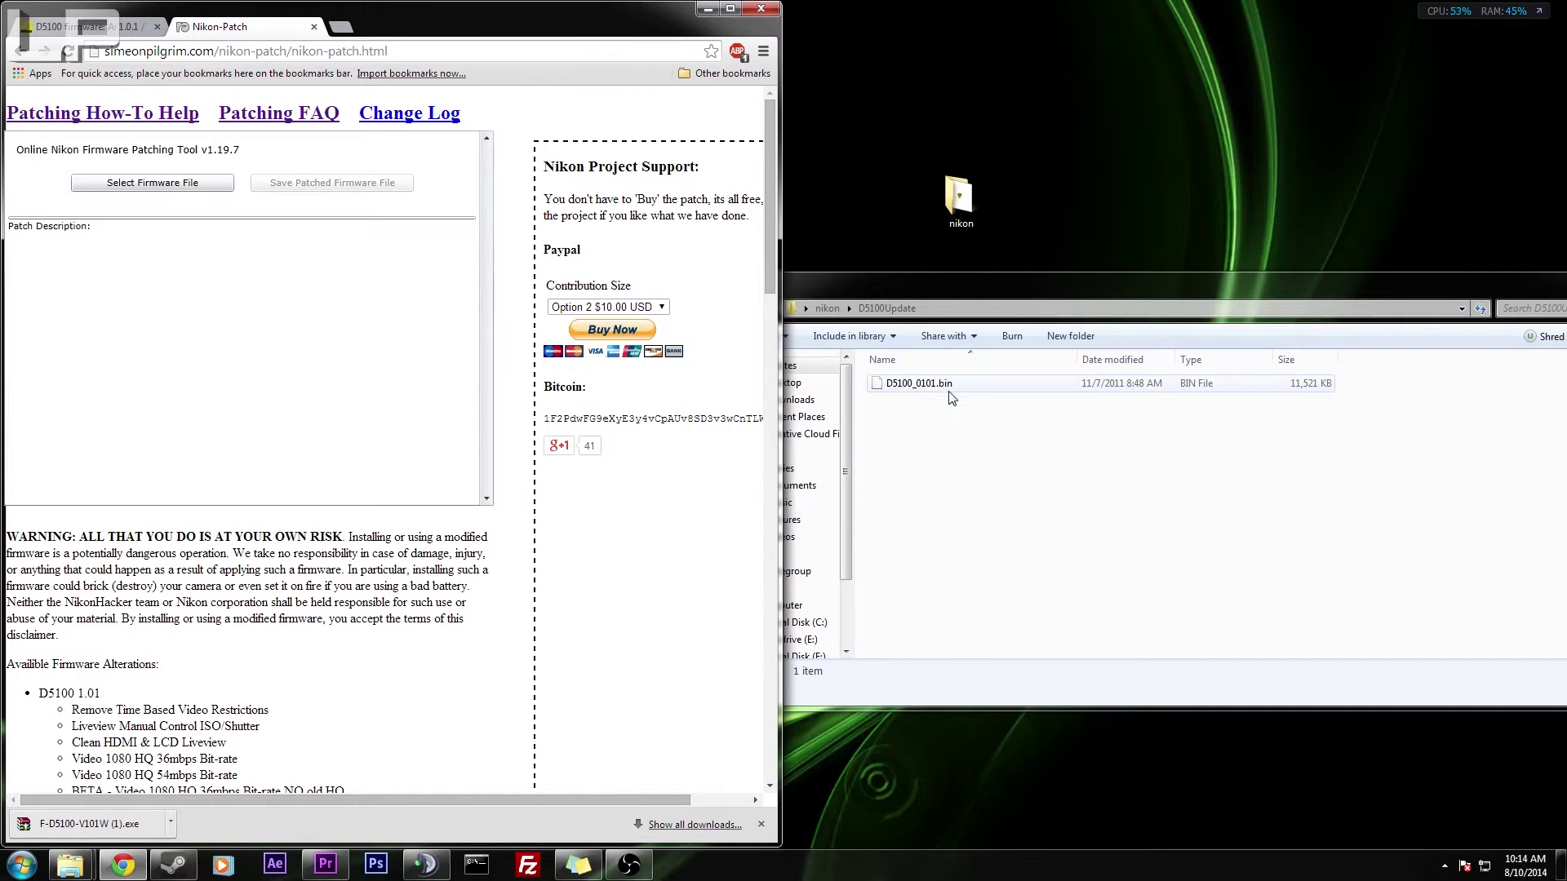
Step: Review the terms and upgrade instructions on Nikon's D5100 firmware page and select the extracted D5100_0101.bin file
{"action": "left_click", "coordinate": [110, 29]}
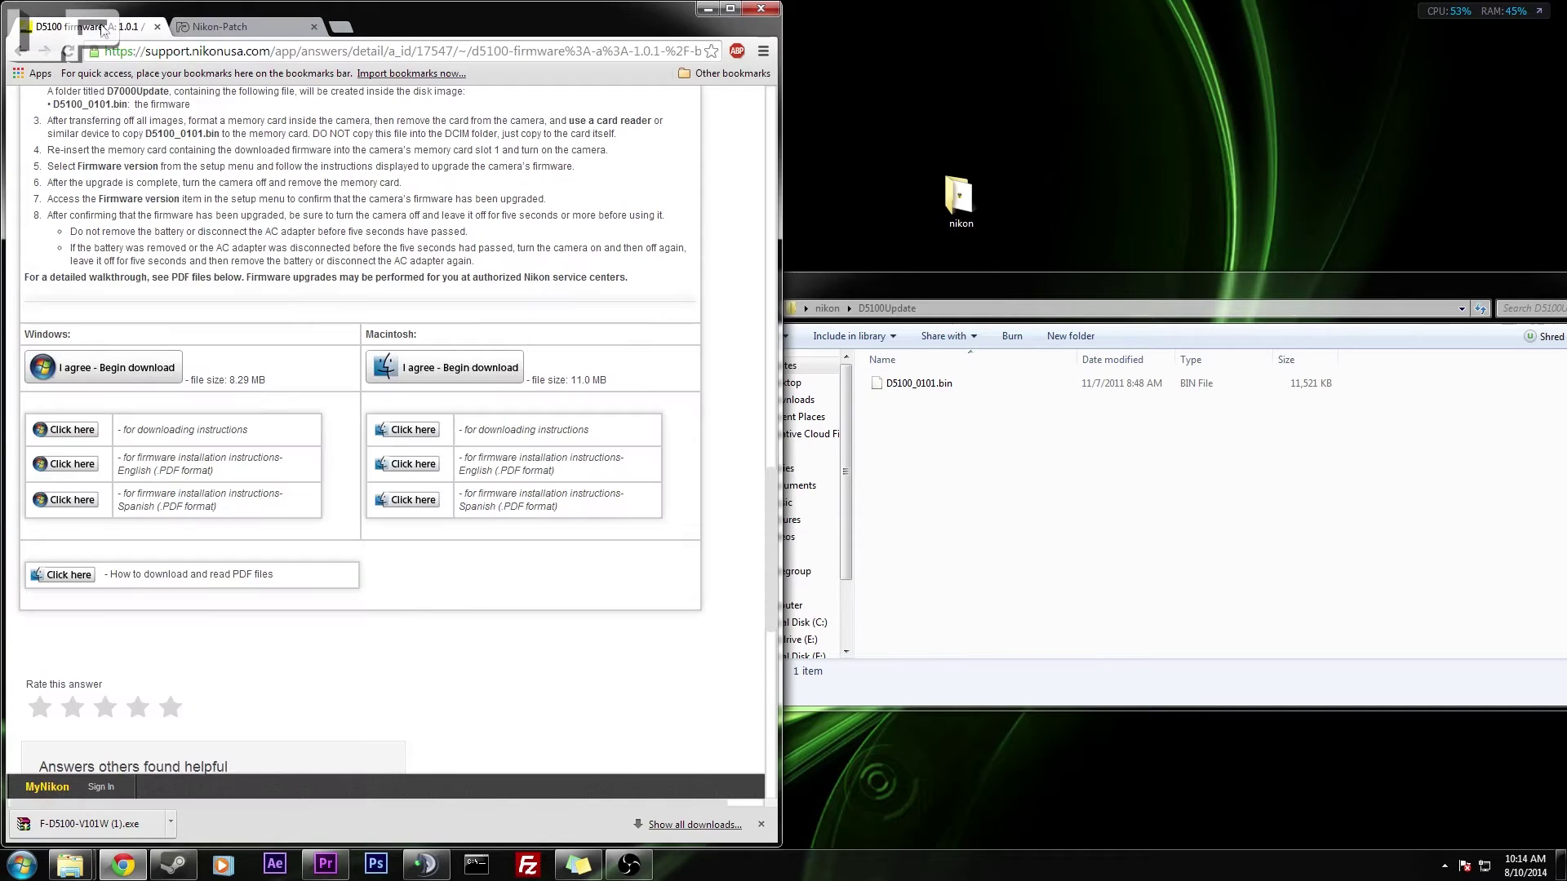
{"action": "scroll", "coordinate": [268, 446], "scroll_direction": "up", "scroll_amount": 7}
{"action": "scroll", "coordinate": [269, 446], "scroll_direction": "up", "scroll_amount": 3}
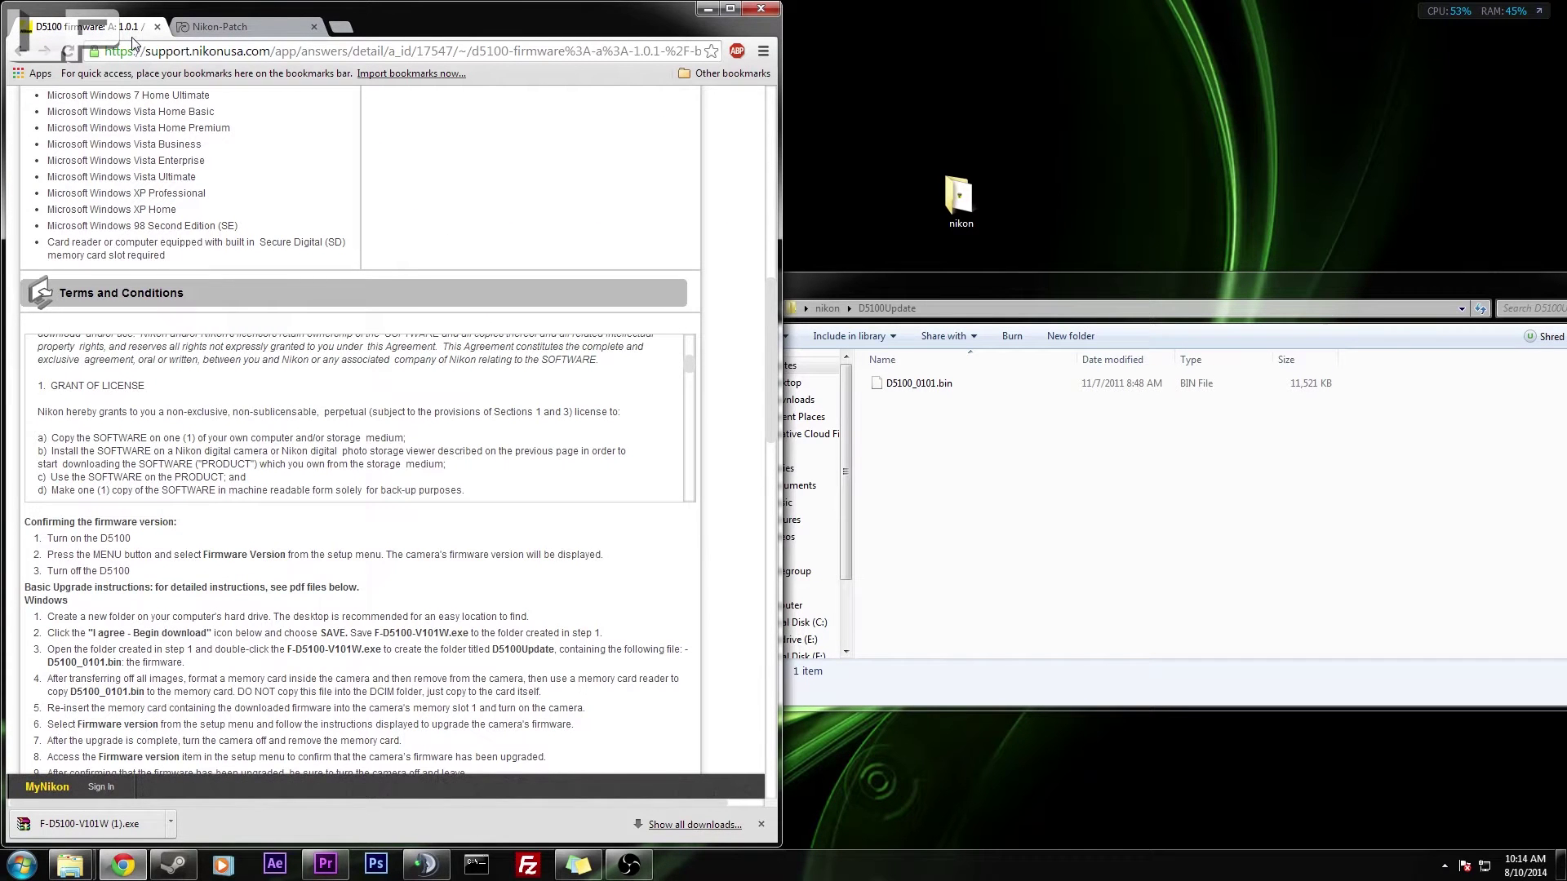
{"action": "scroll", "coordinate": [335, 405], "scroll_direction": "down", "scroll_amount": 10}
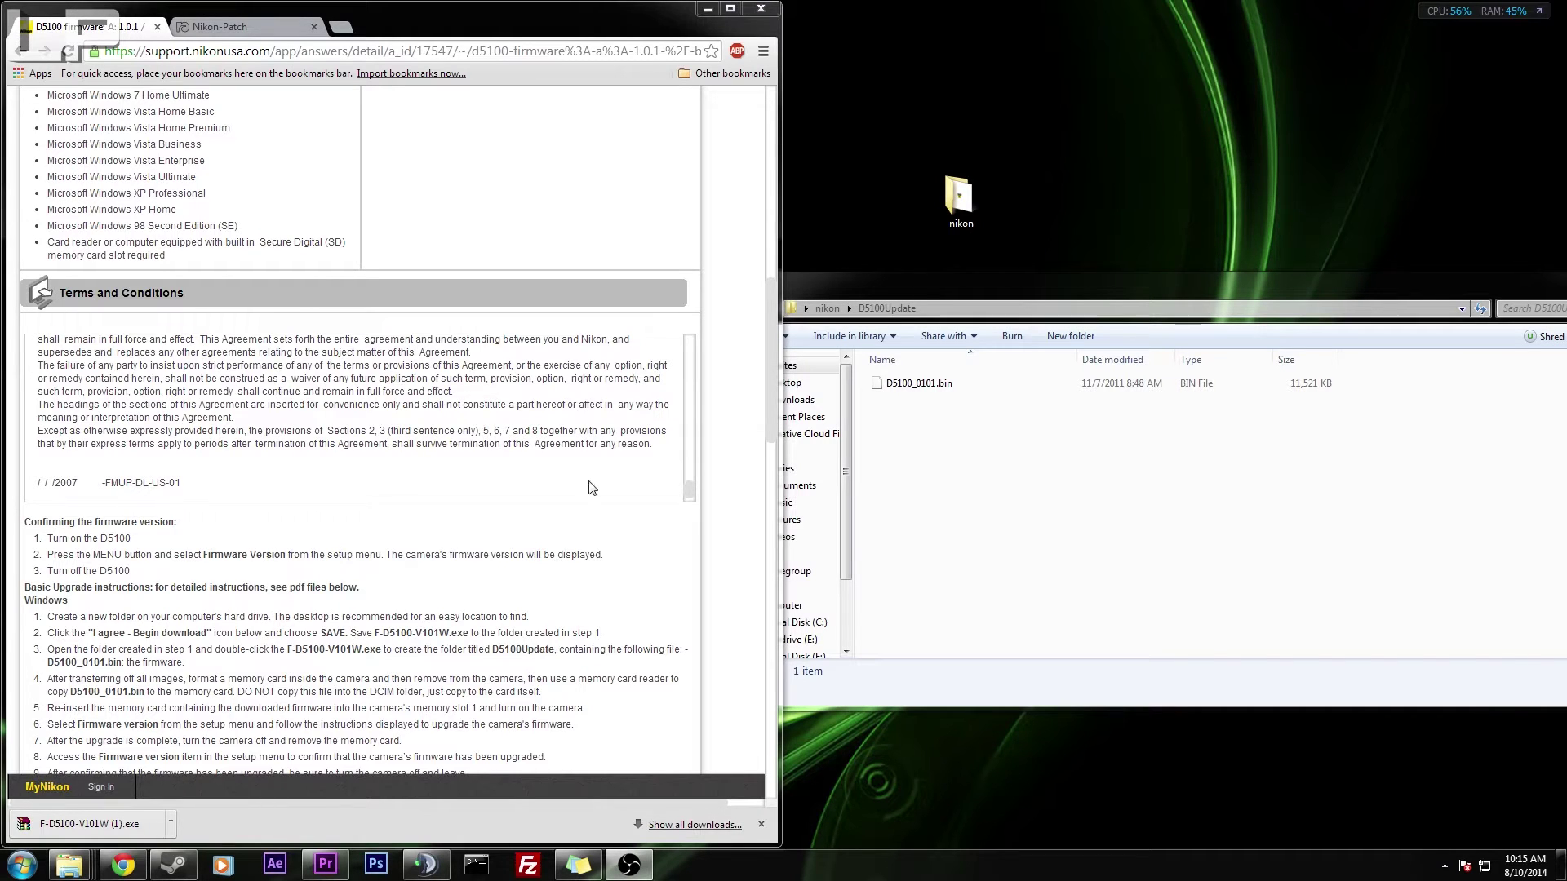
{"action": "left_click", "coordinate": [910, 384]}
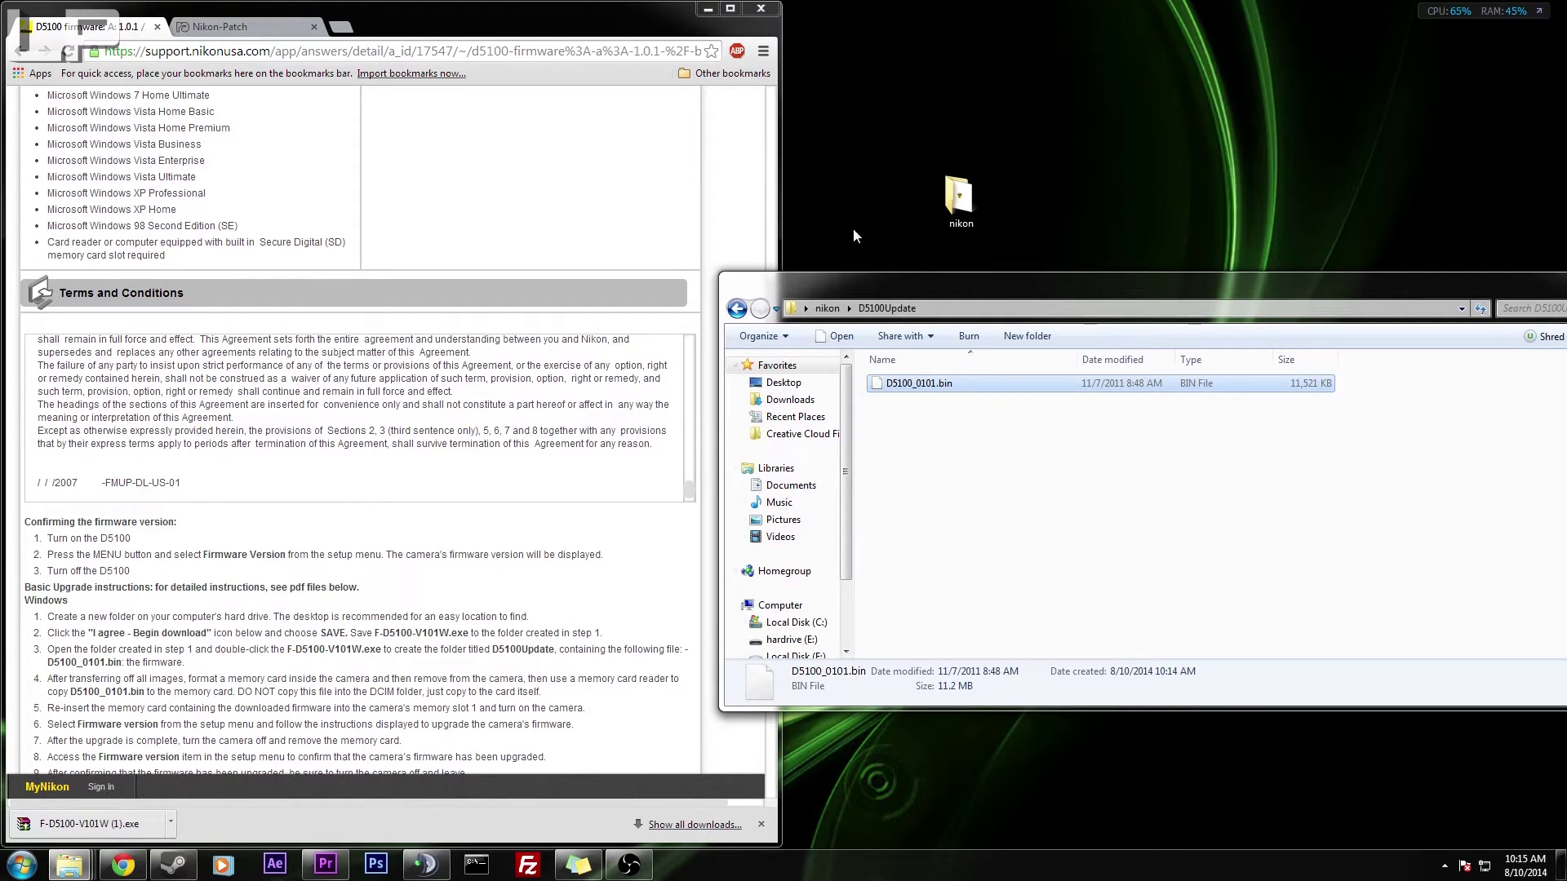
Step: Load D5100_0101.bin from the desktop's nikon/D5100Update folder into the online Nikon firmware patching tool
{"action": "left_click", "coordinate": [401, 19]}
{"action": "left_click", "coordinate": [221, 26]}
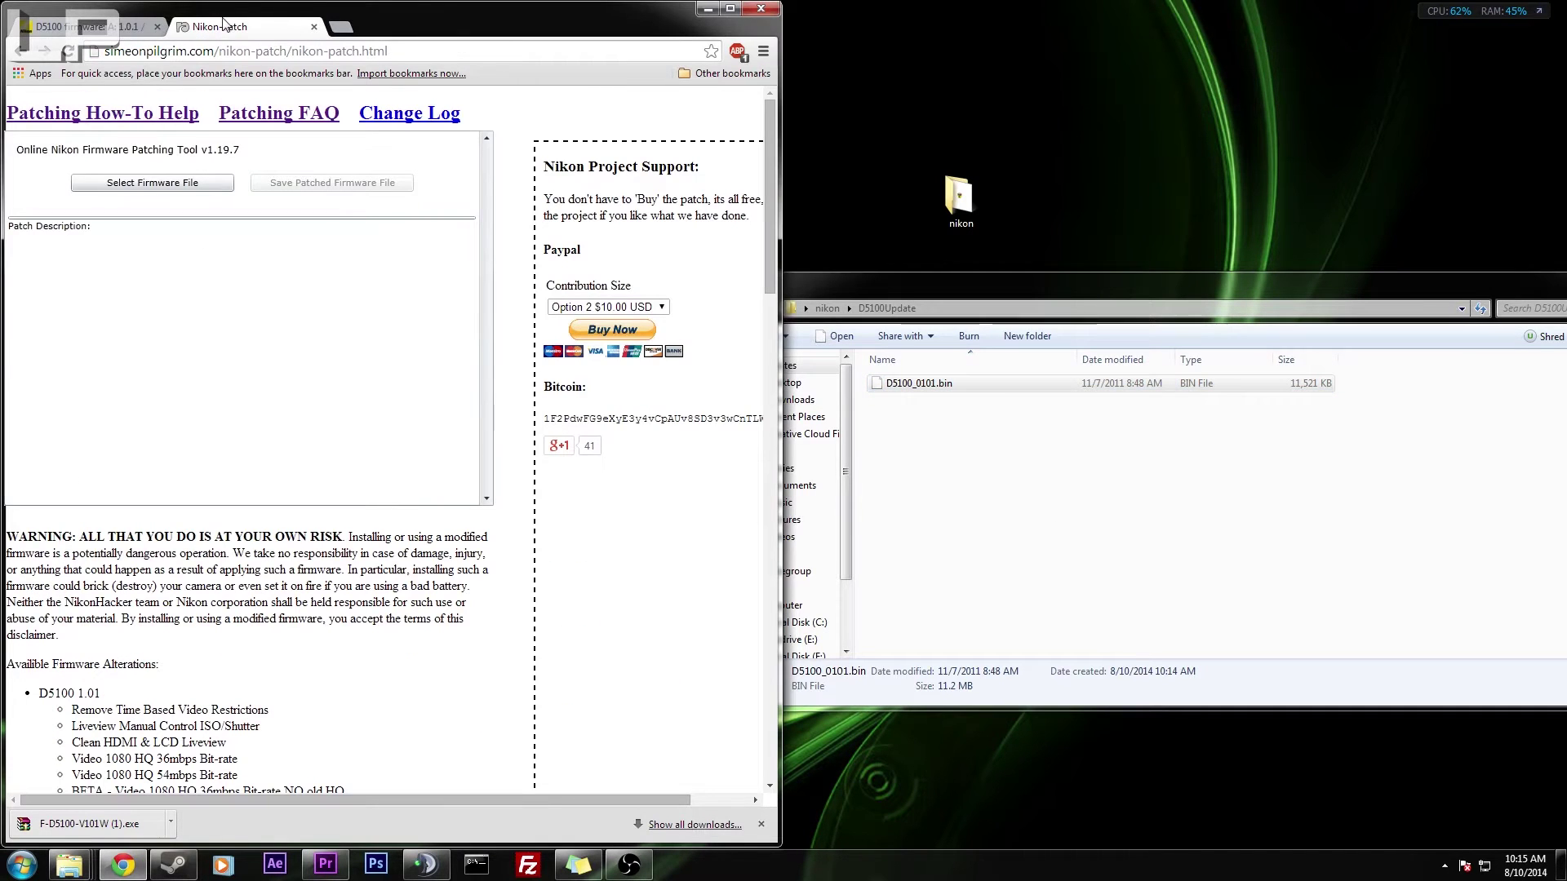
{"action": "left_click", "coordinate": [182, 184]}
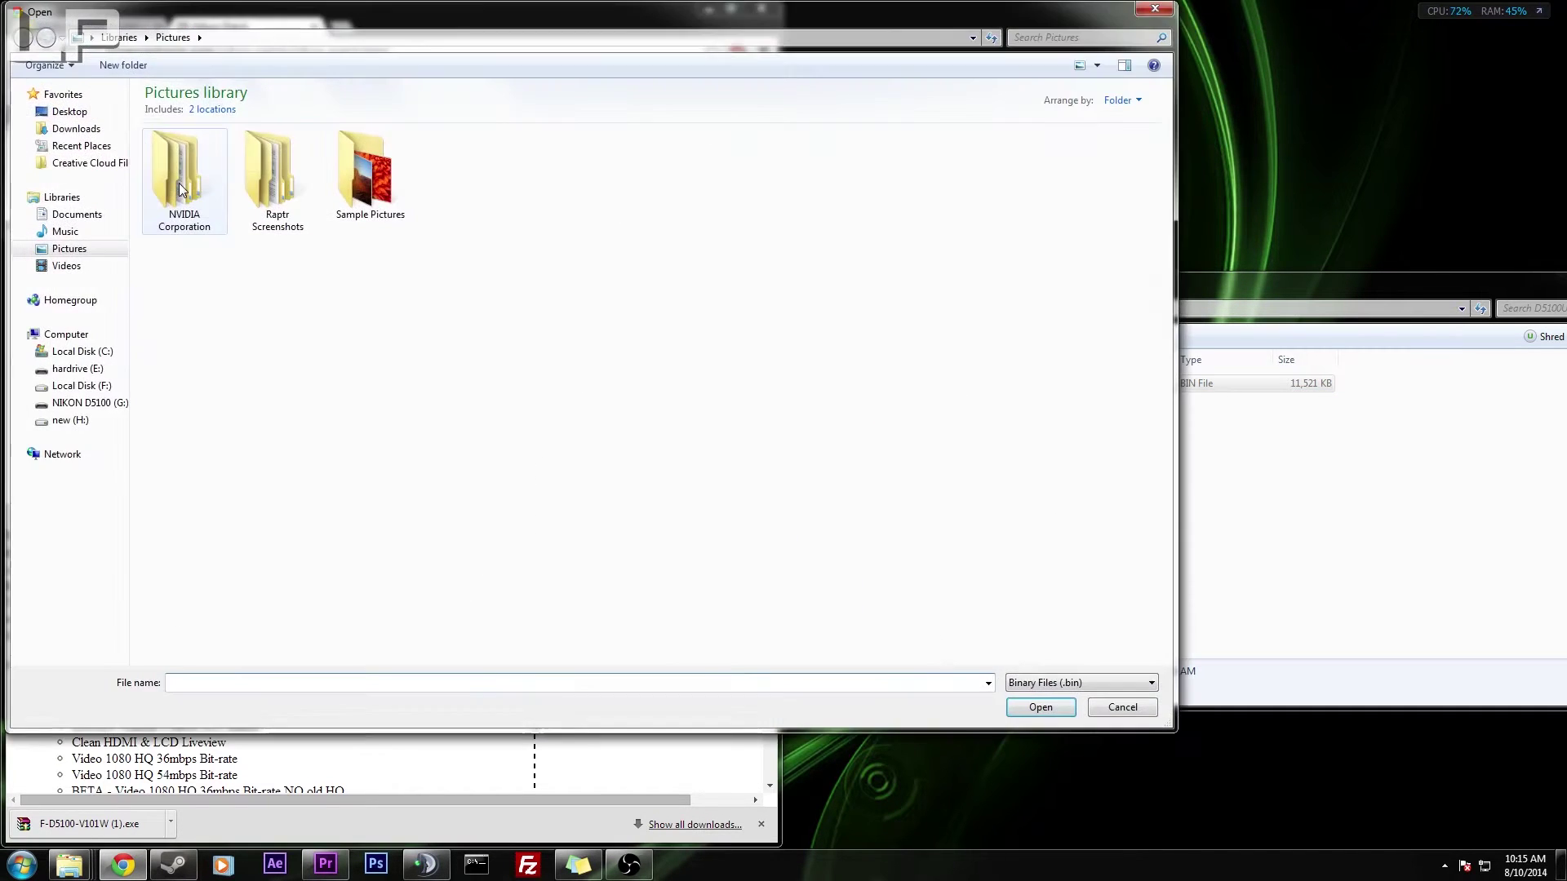
{"action": "left_click", "coordinate": [80, 114]}
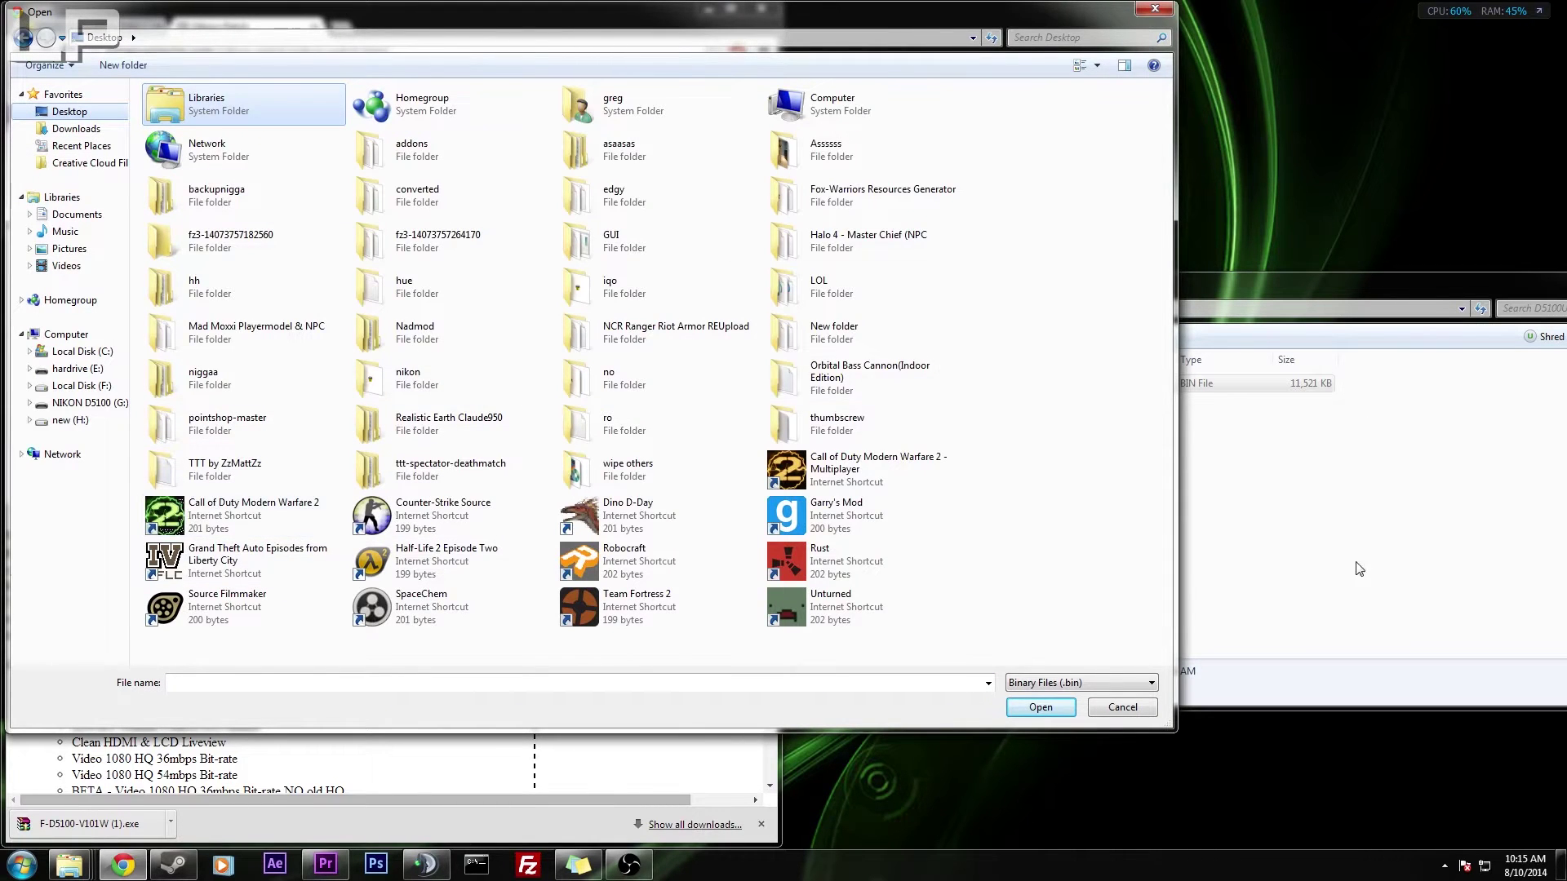
{"action": "left_click", "coordinate": [1357, 662]}
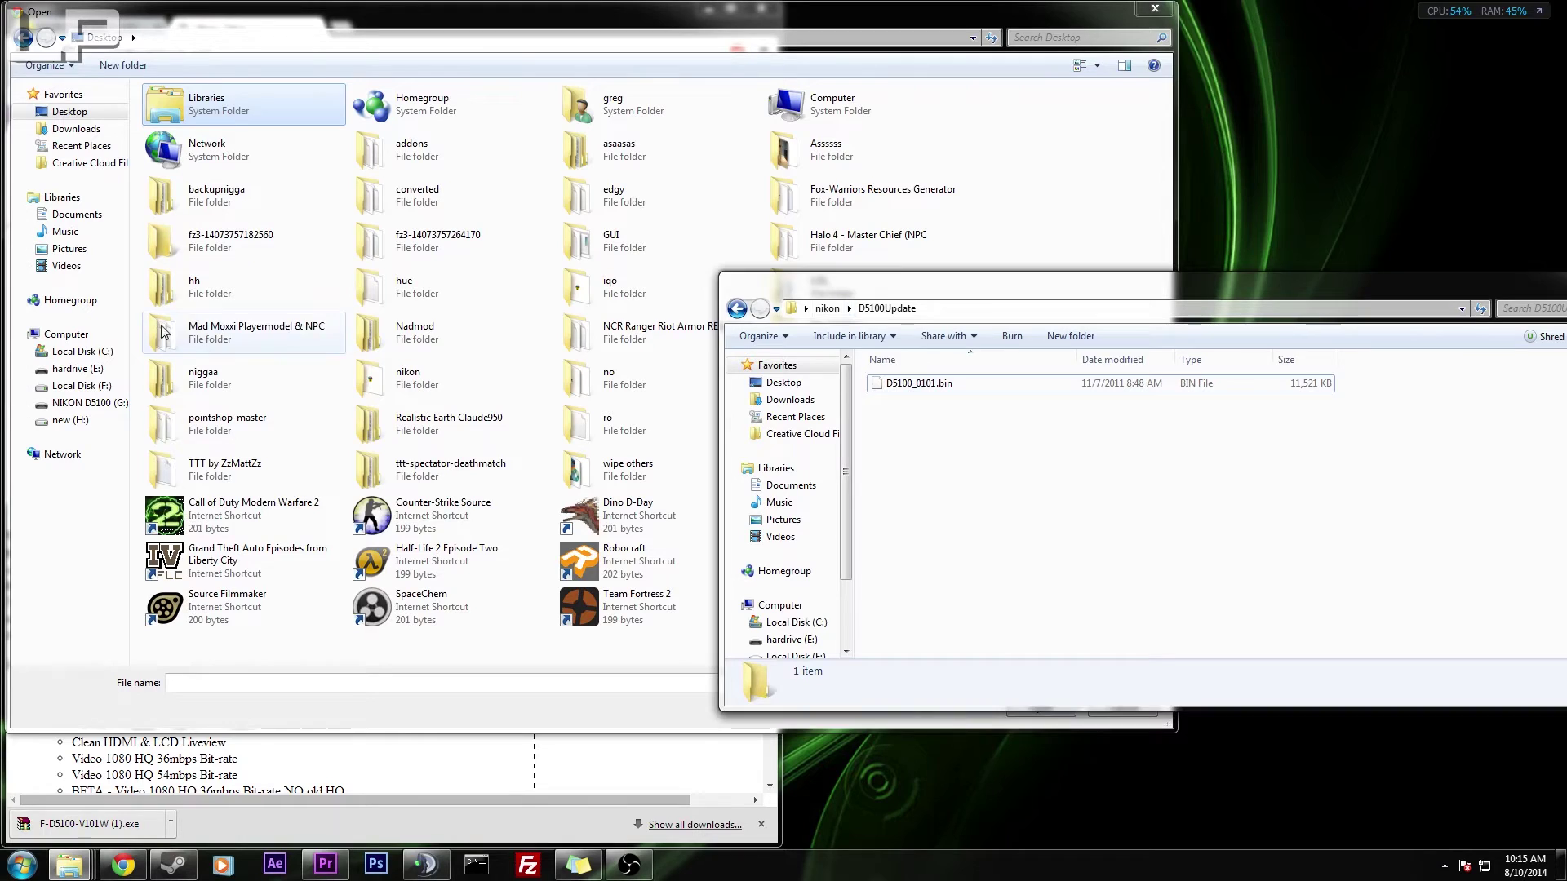
{"action": "double_click", "coordinate": [407, 373]}
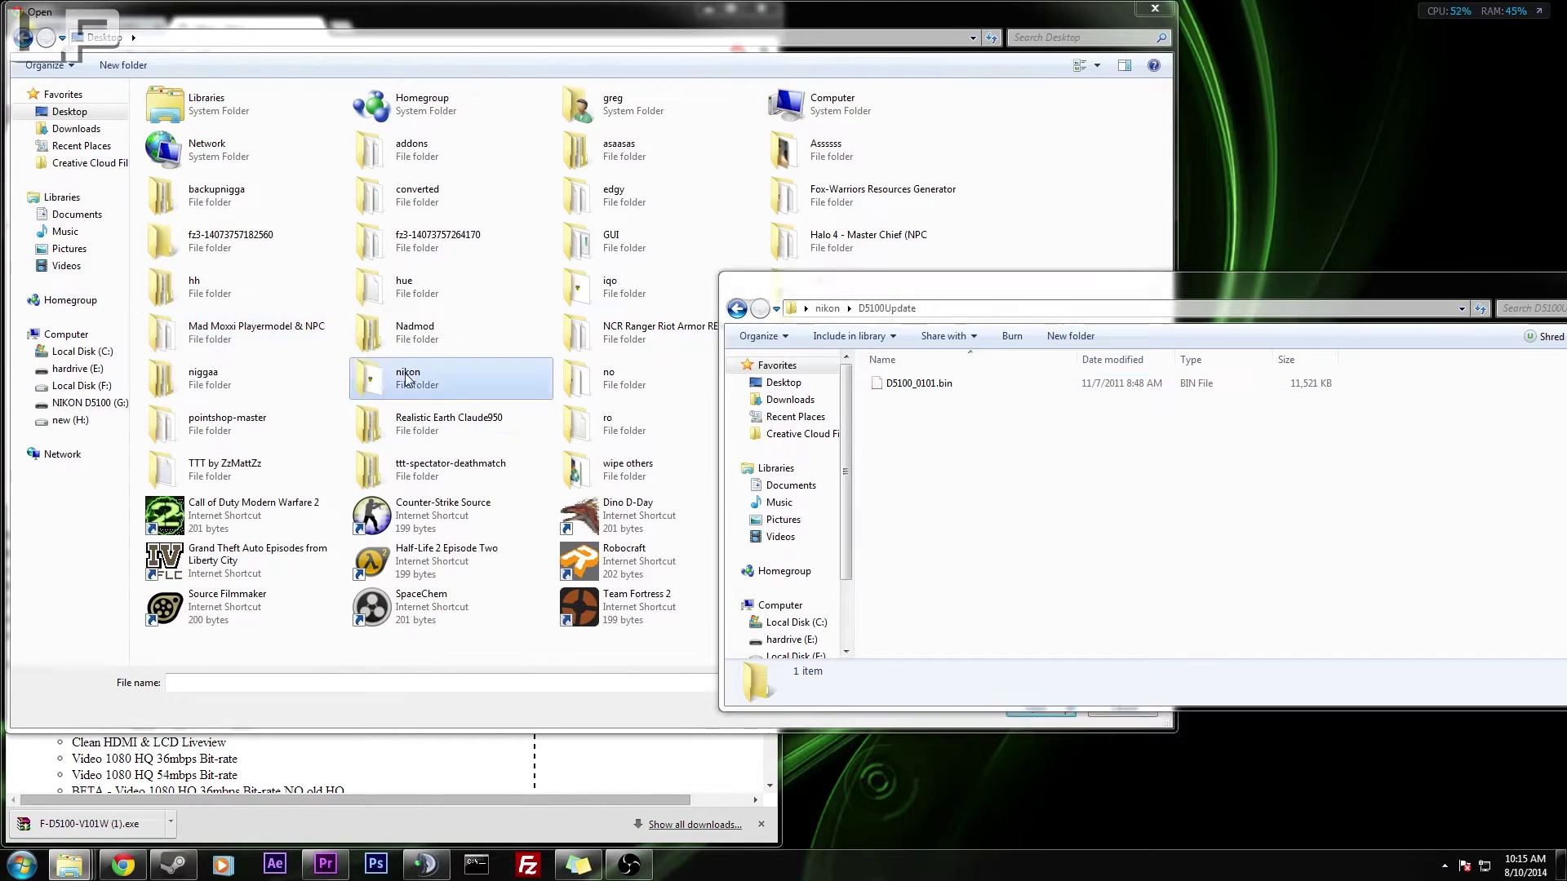
{"action": "double_click", "coordinate": [214, 119]}
{"action": "left_click", "coordinate": [208, 119]}
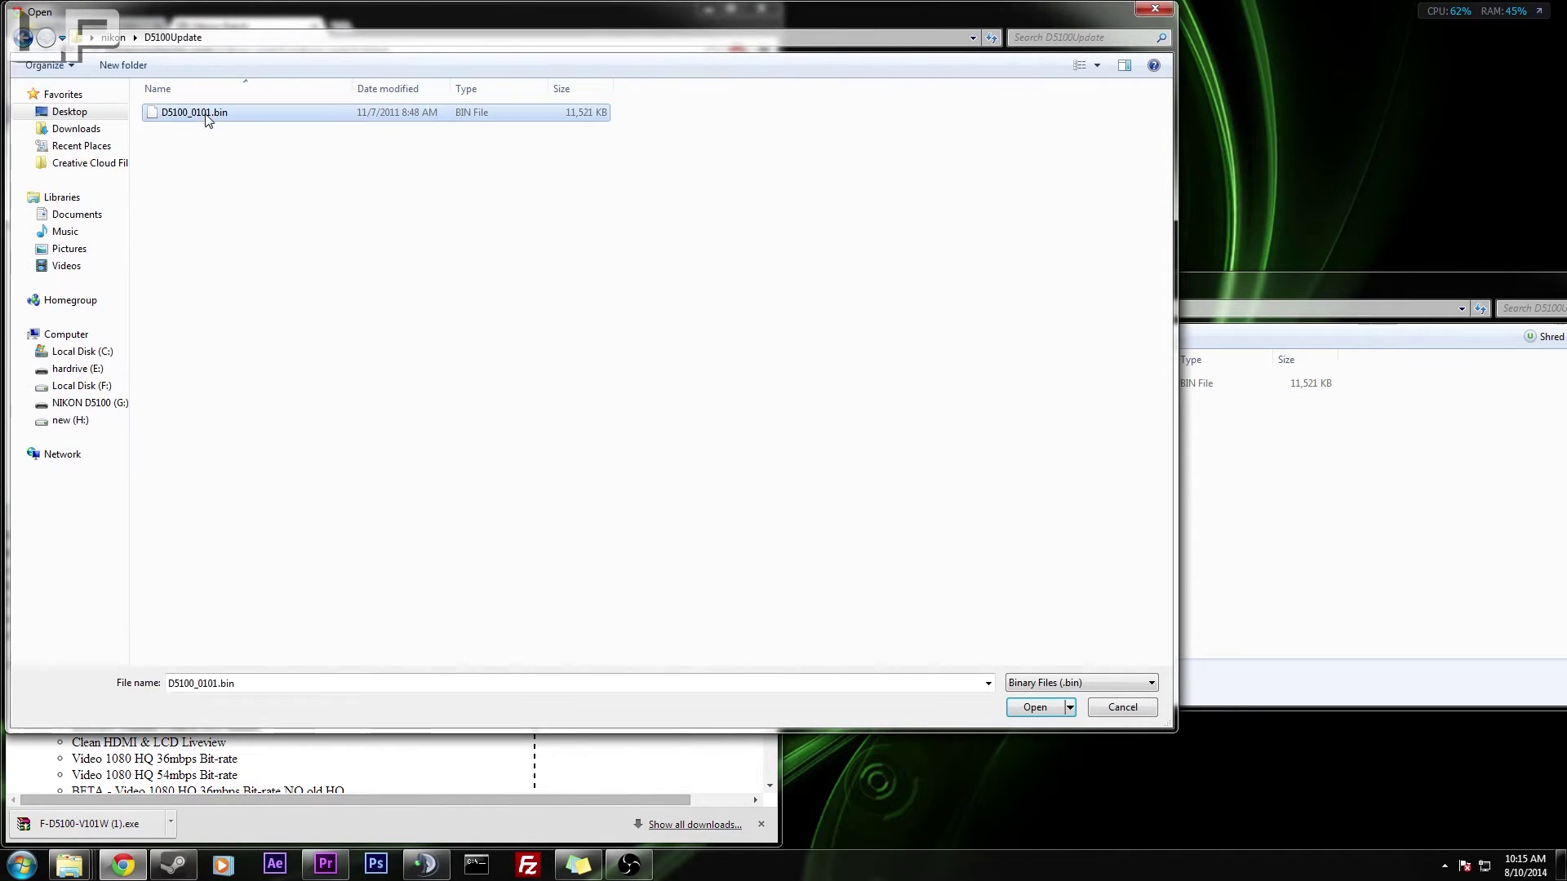
{"action": "left_click", "coordinate": [1035, 707]}
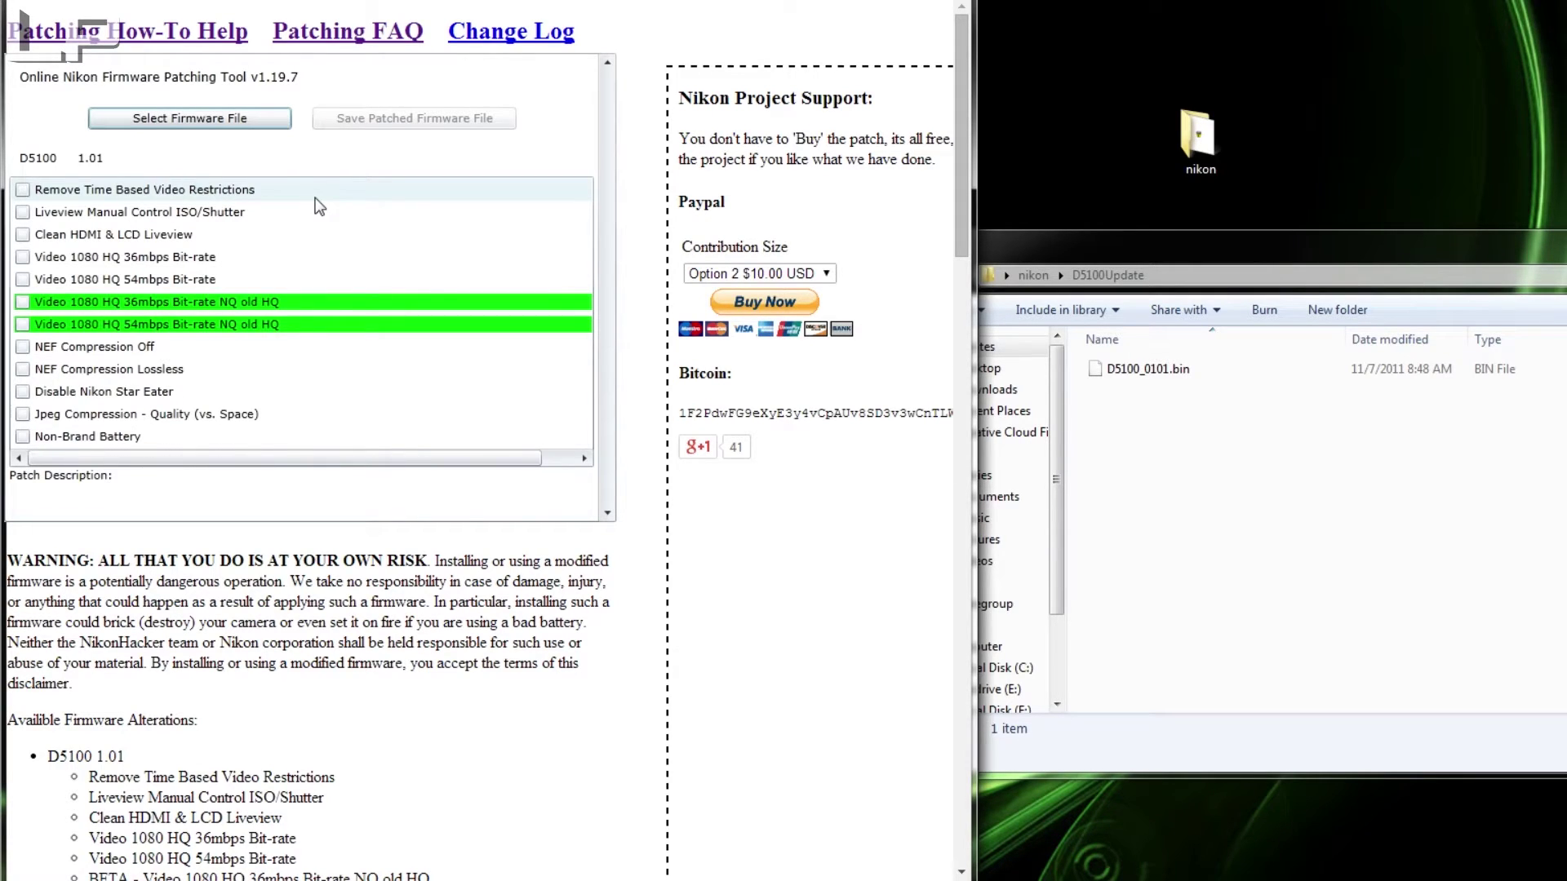
Step: Enable the Remove Time Based Video Restrictions, Liveview Manual Control ISO/Shutter and Video 1080 HQ 54mbps Bit-rate patches
{"action": "left_click", "coordinate": [23, 191]}
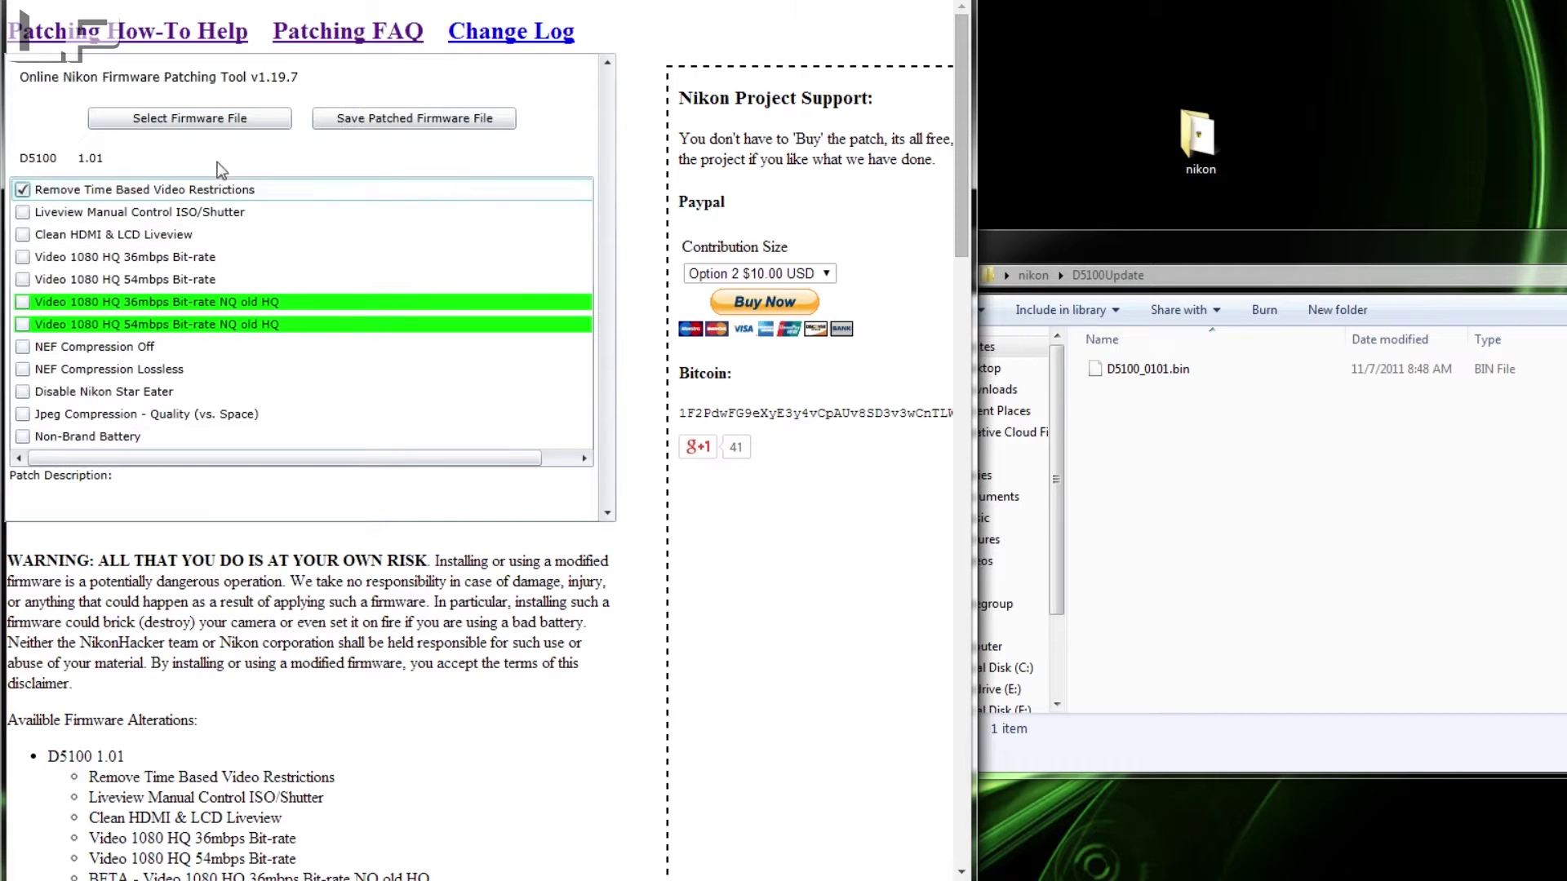
{"action": "left_click", "coordinate": [24, 214]}
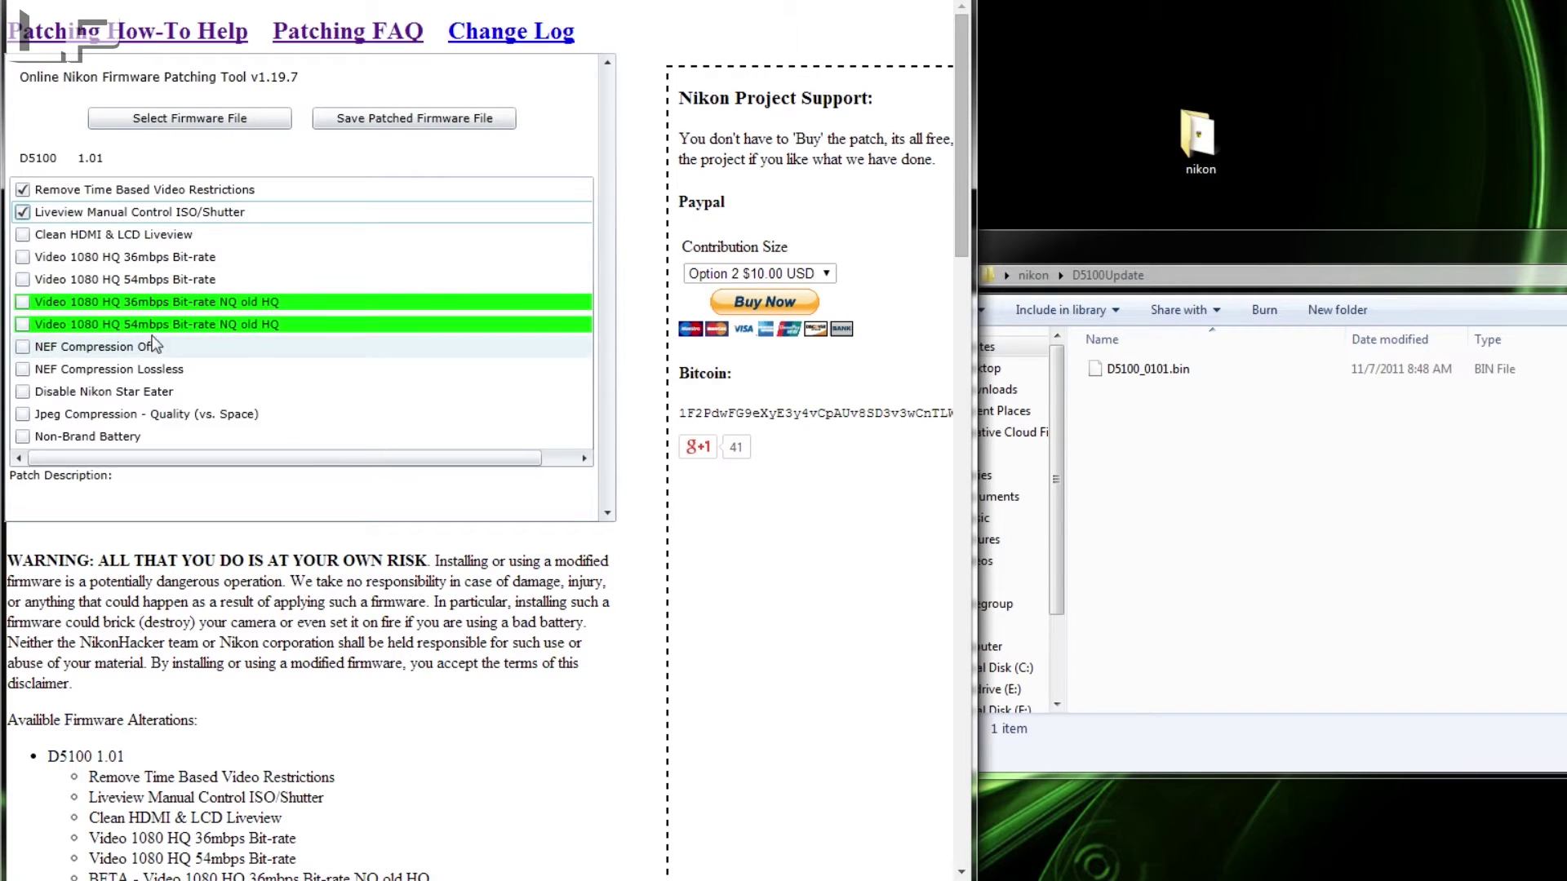
{"action": "left_click", "coordinate": [22, 280]}
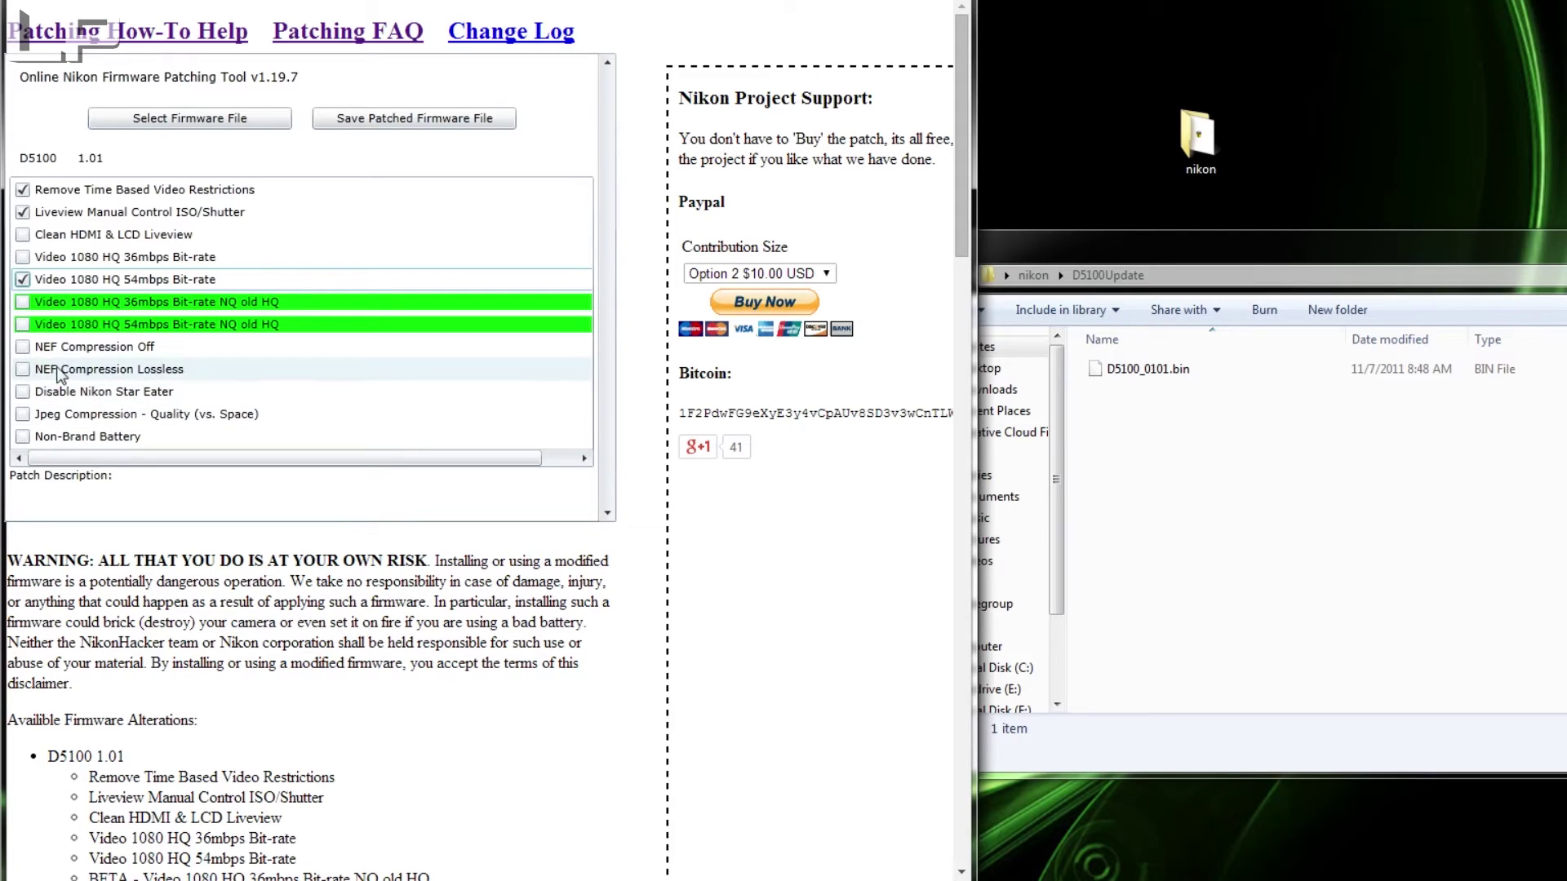
Step: Enable the NEF Compression Lossless, Disable Nikon Star Eater and Non-Brand Battery patches, leaving NEF Compression Off disabled
{"action": "left_click", "coordinate": [22, 346]}
{"action": "left_click", "coordinate": [22, 369]}
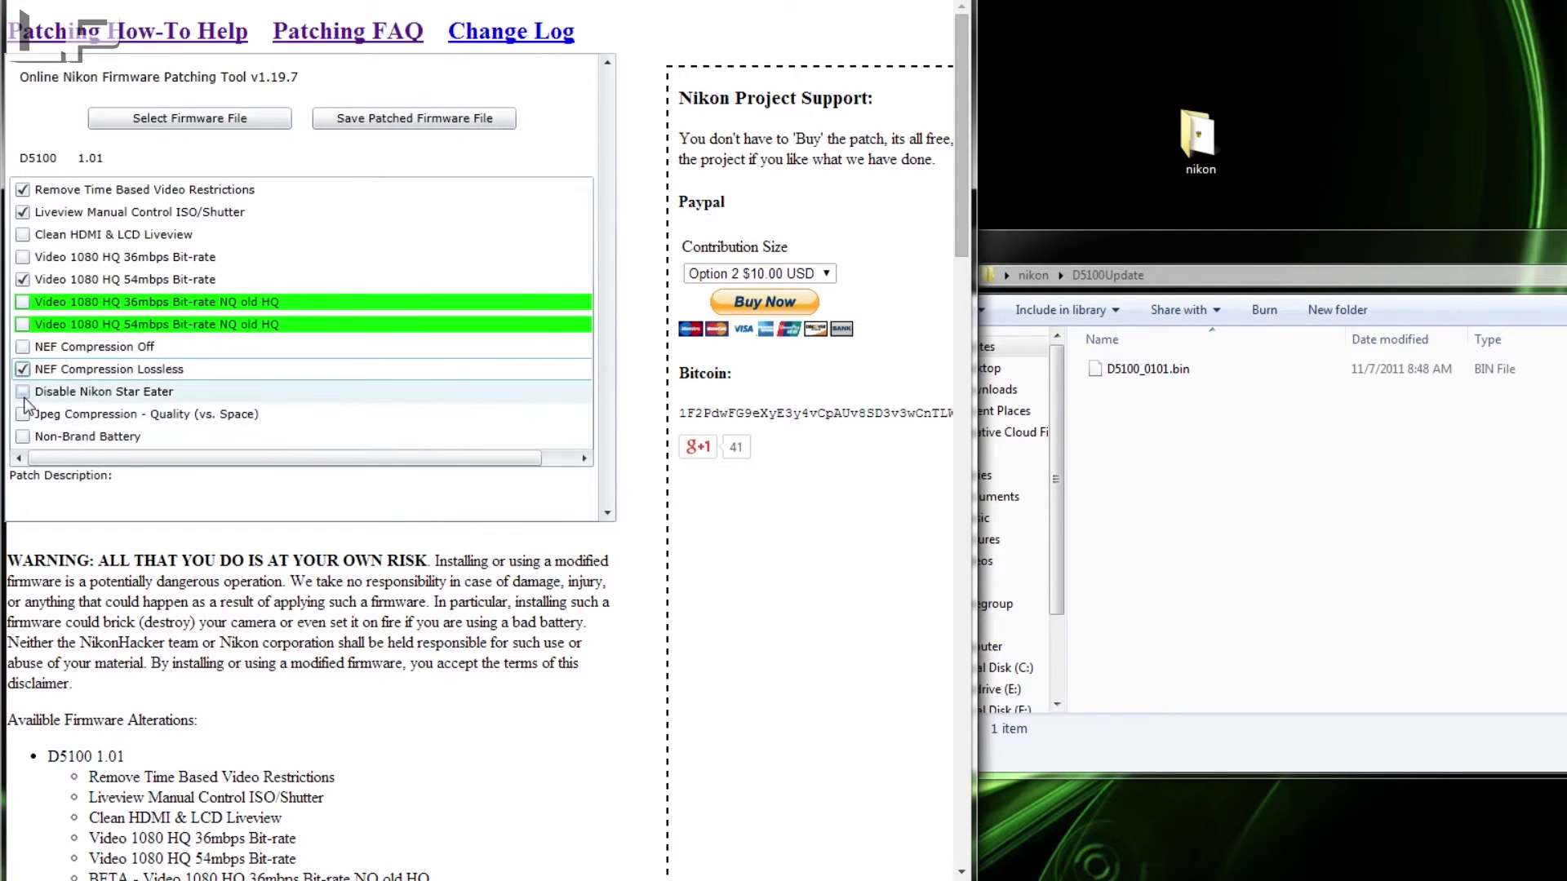
{"action": "left_click", "coordinate": [26, 395]}
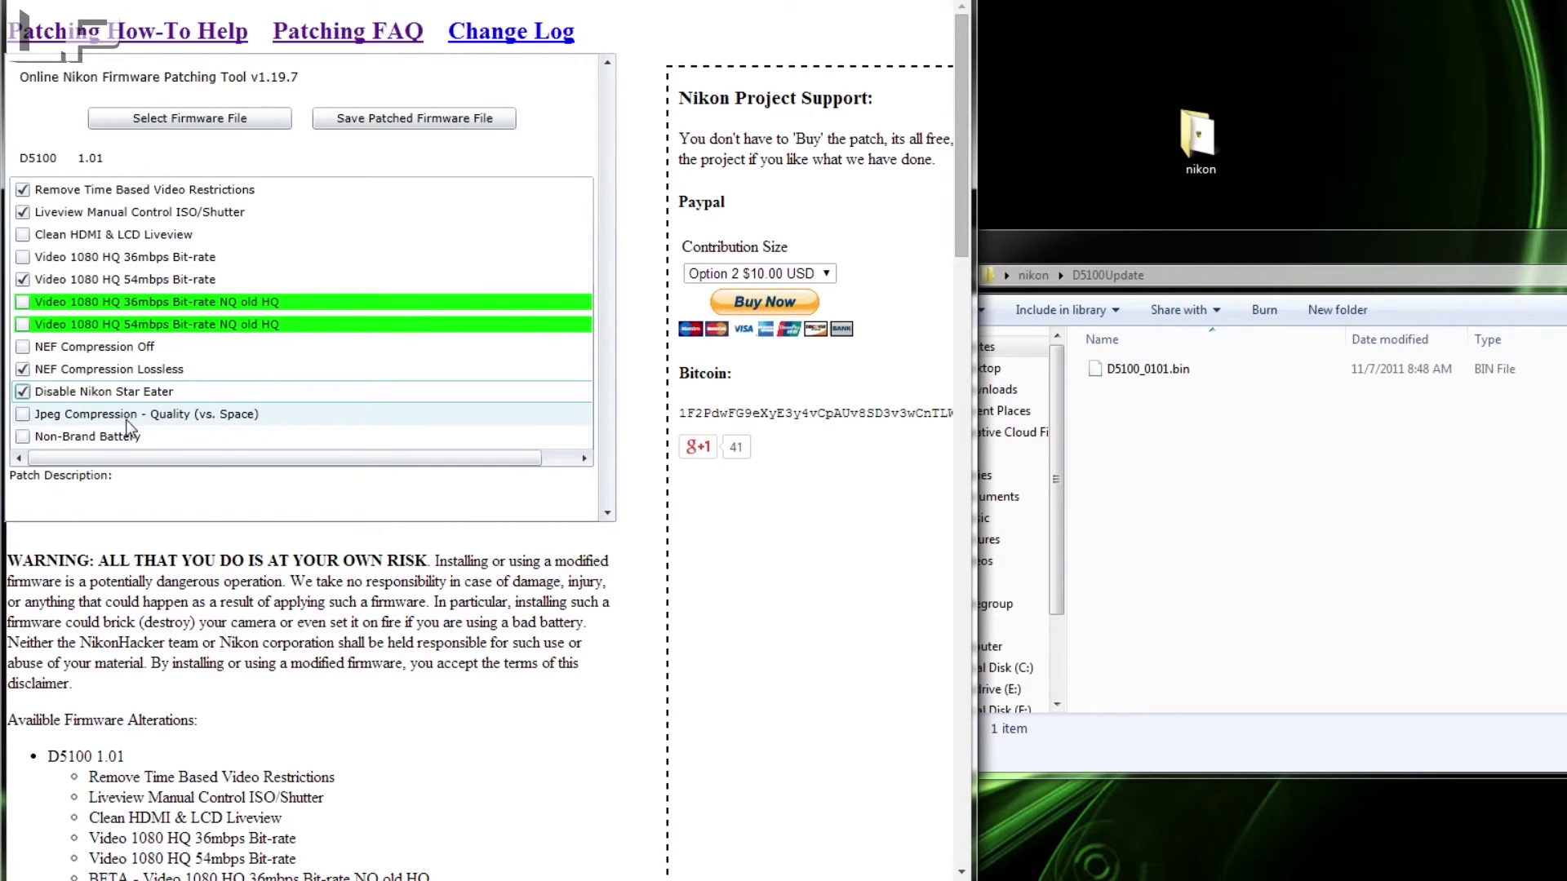
{"action": "left_click", "coordinate": [23, 436]}
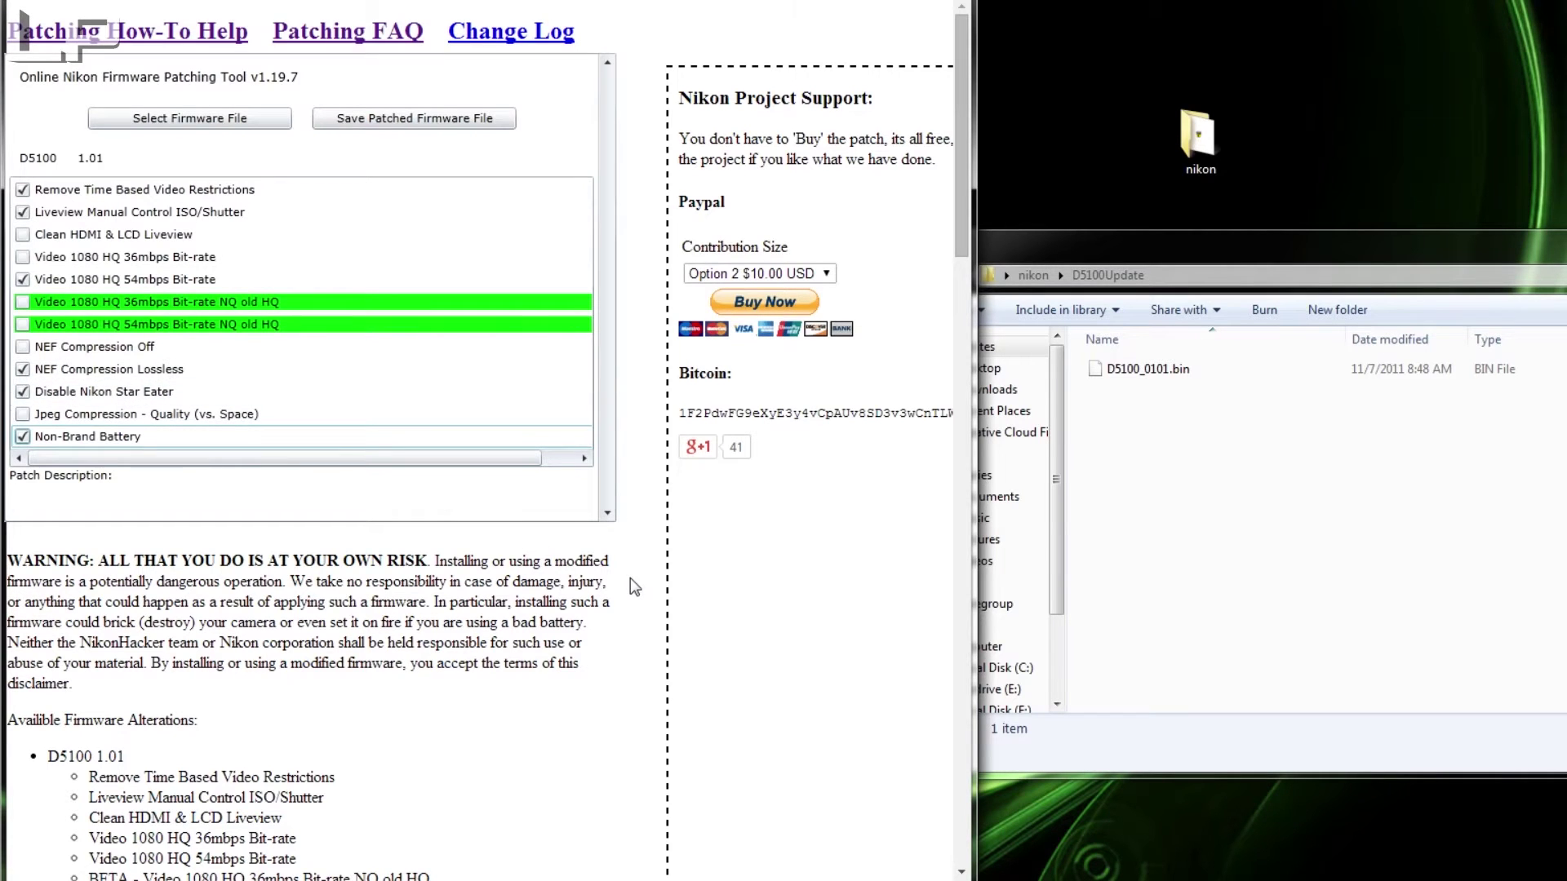
Step: Review the risk warning and the list of available firmware alterations for each Nikon model on the patching page
{"action": "scroll", "coordinate": [630, 575], "scroll_direction": "down", "scroll_amount": 5}
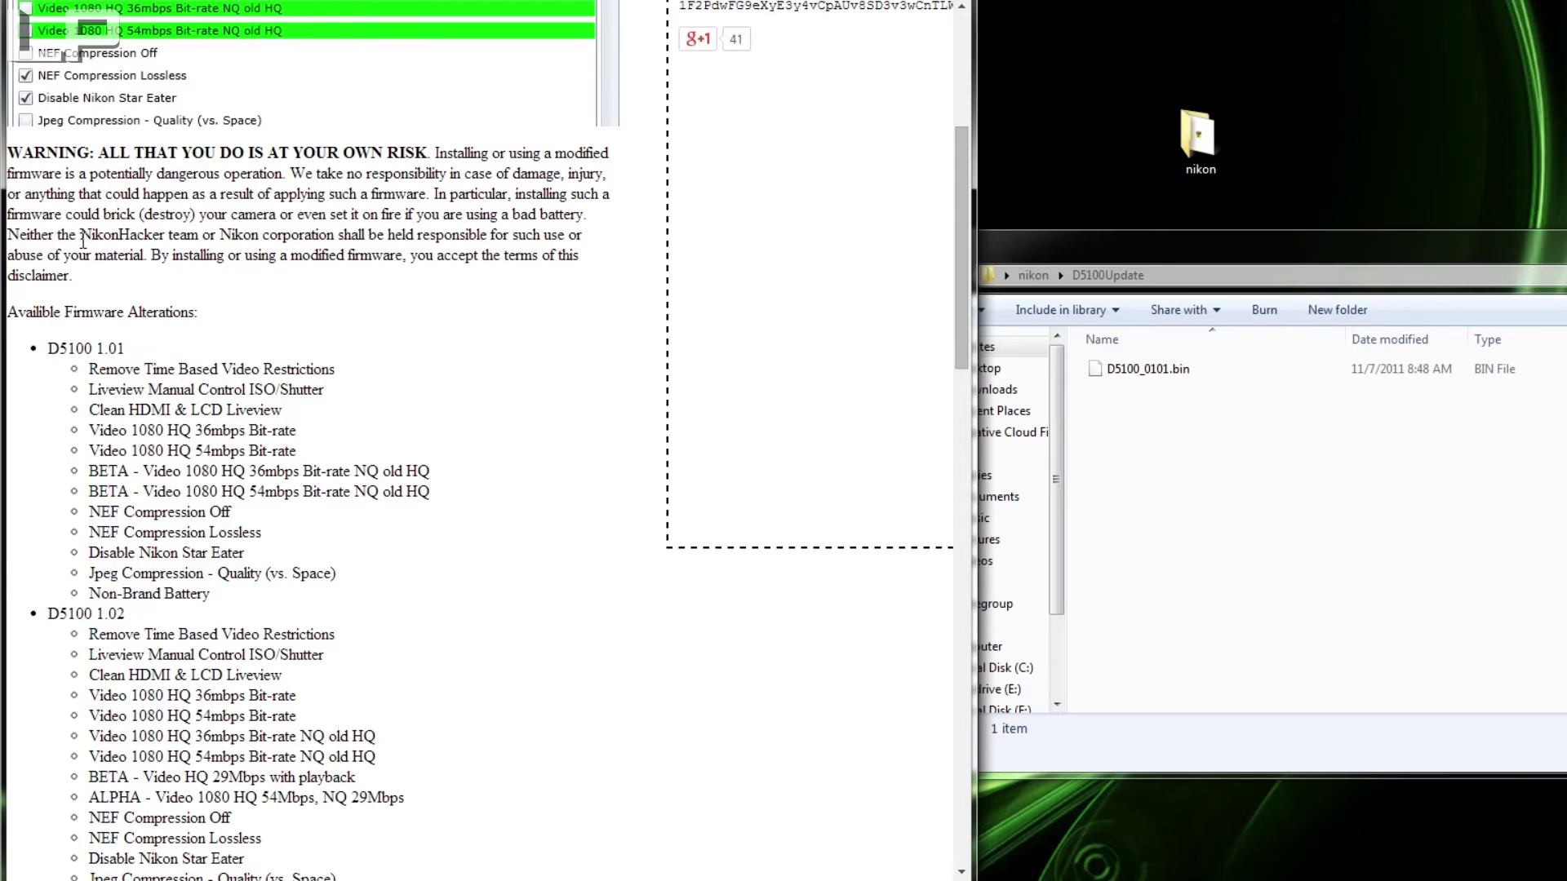
{"action": "scroll", "coordinate": [286, 359], "scroll_direction": "up", "scroll_amount": 5}
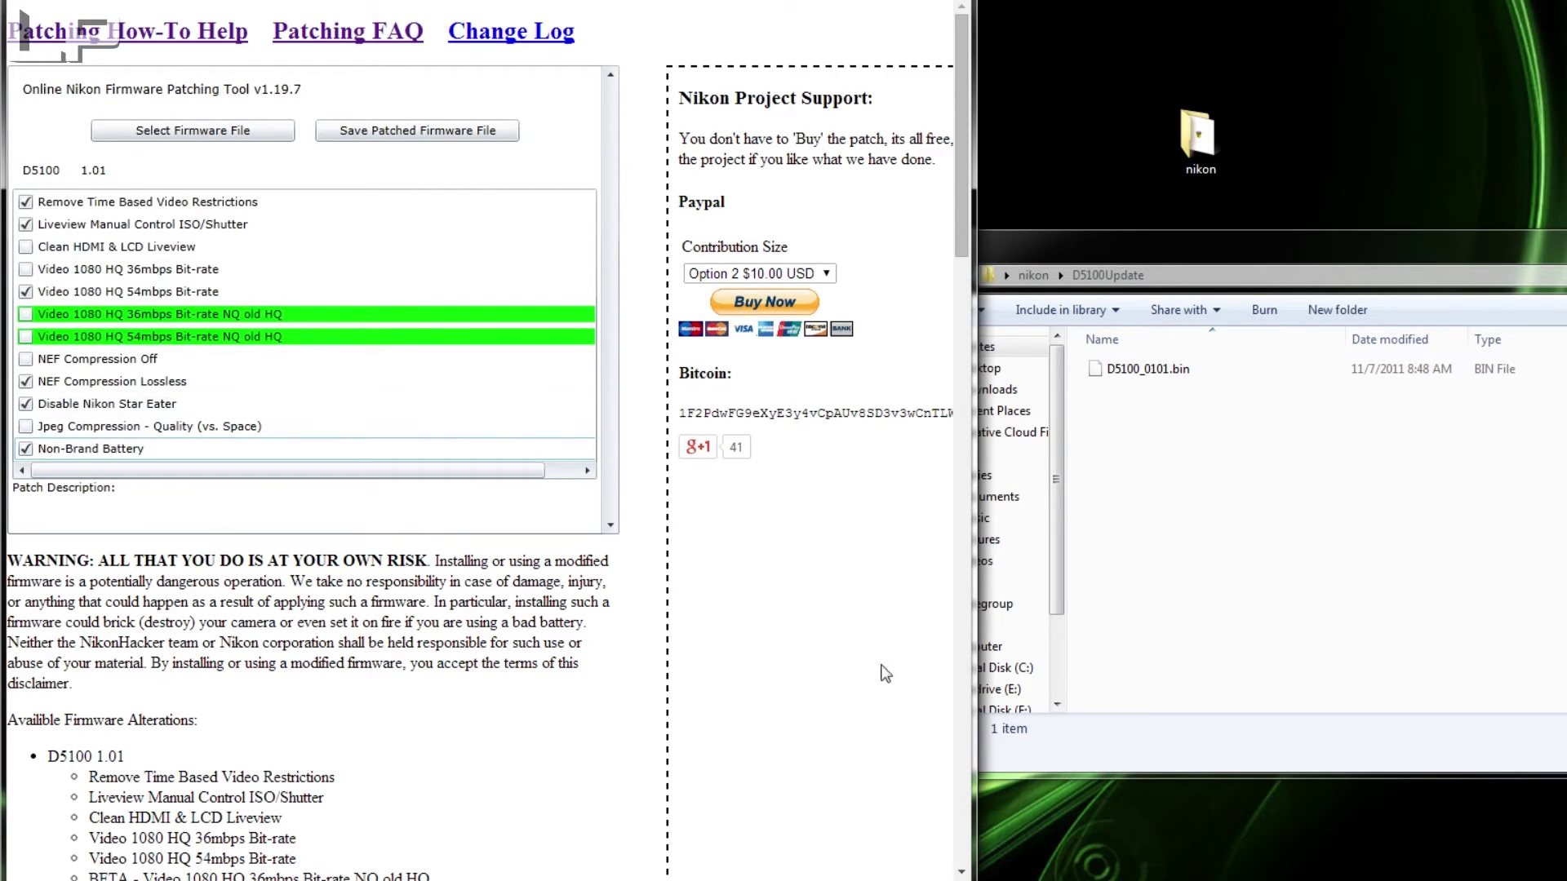
{"action": "right_click", "coordinate": [608, 728]}
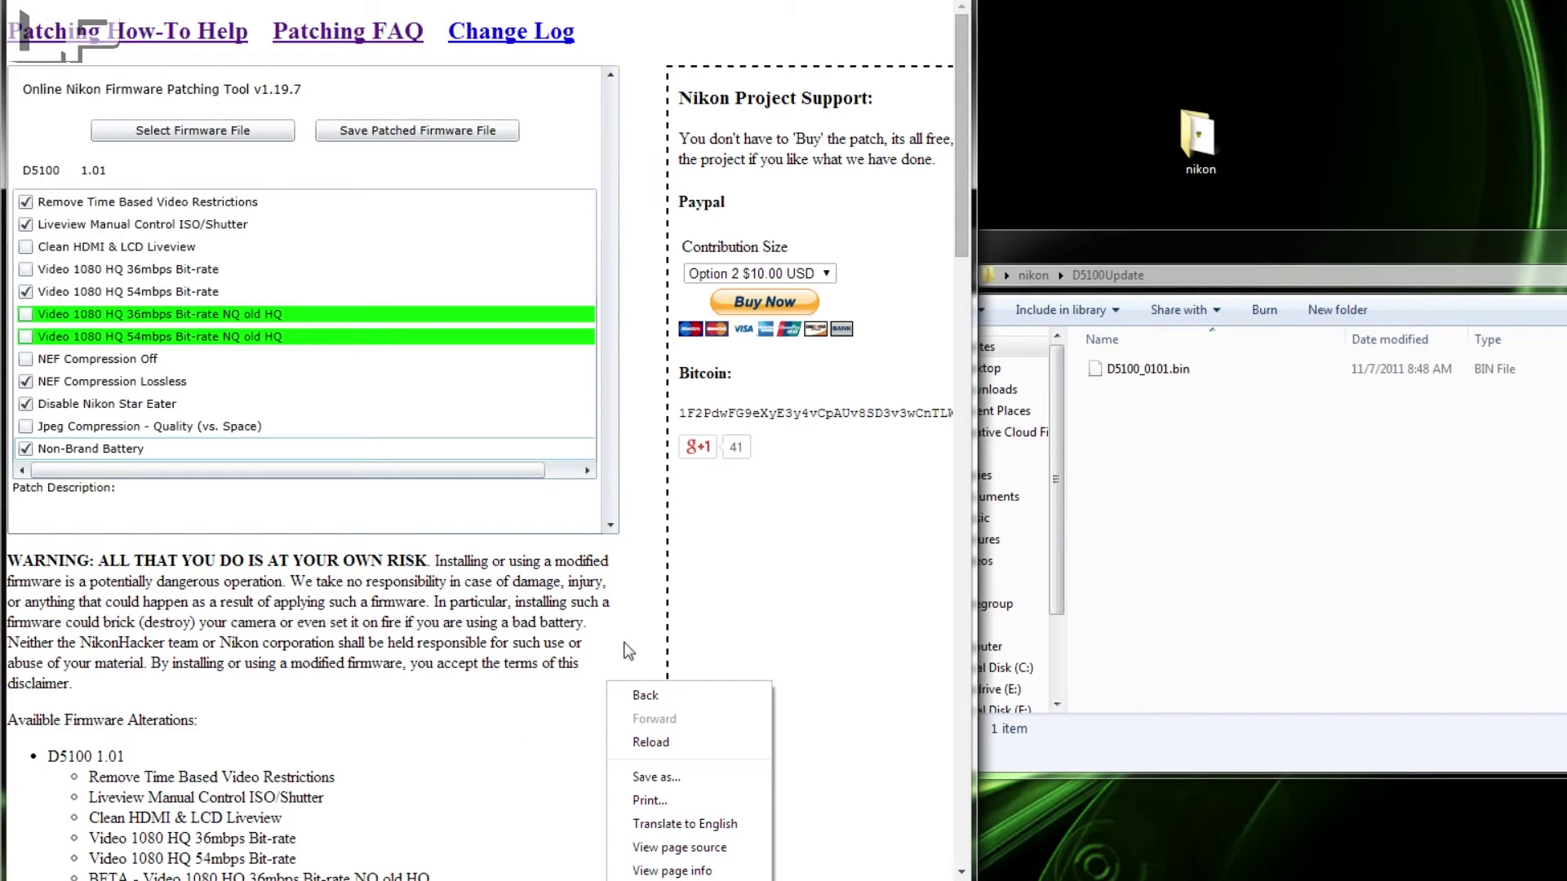
{"action": "left_click", "coordinate": [682, 601]}
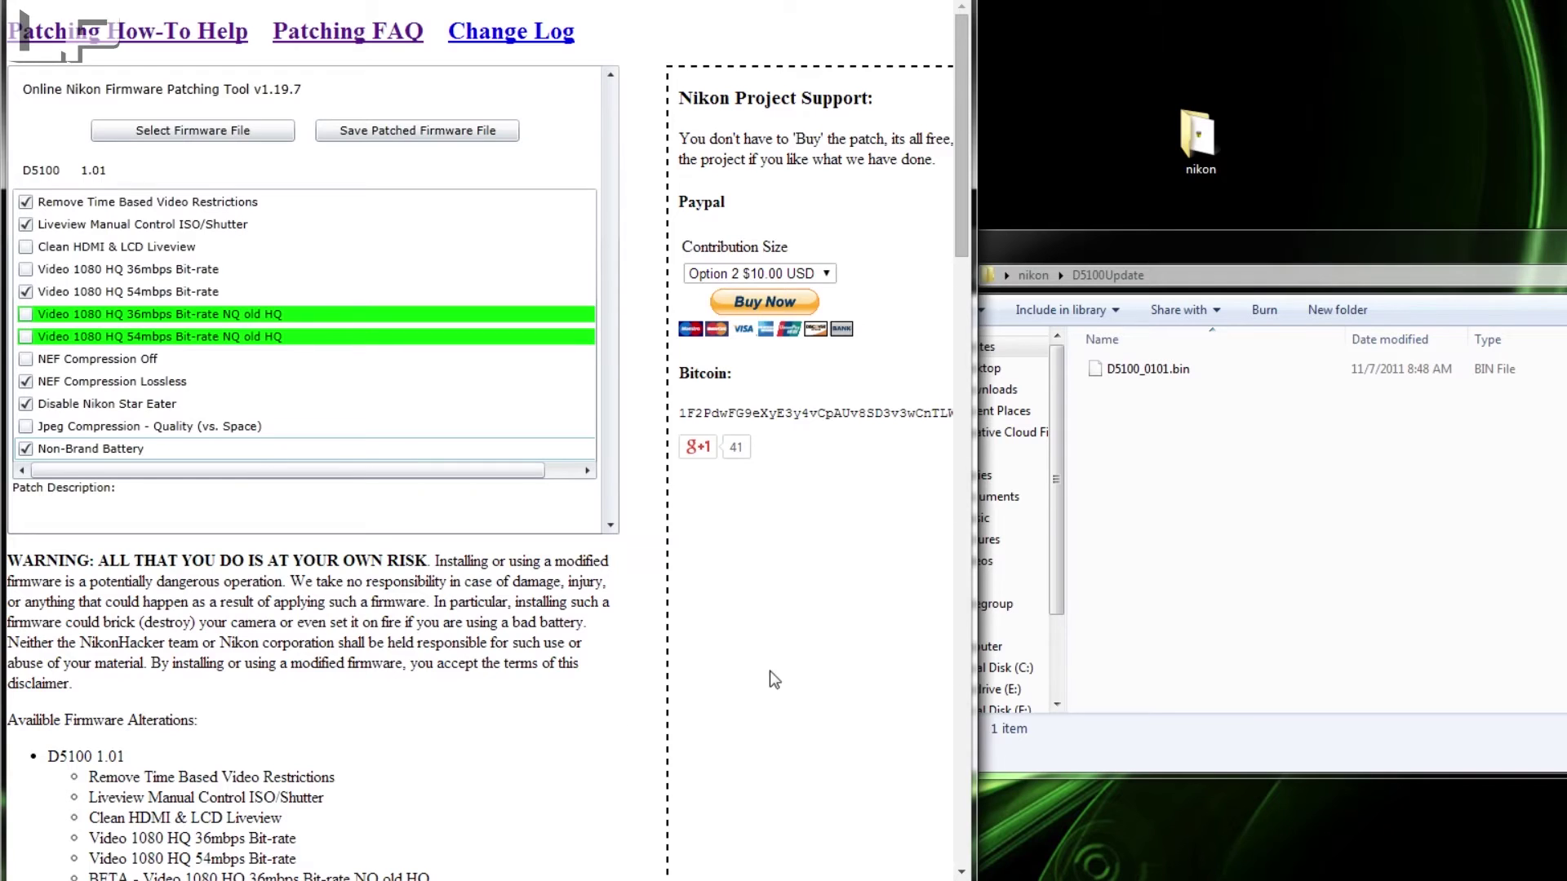
{"action": "scroll", "coordinate": [716, 570], "scroll_direction": "down", "scroll_amount": 10}
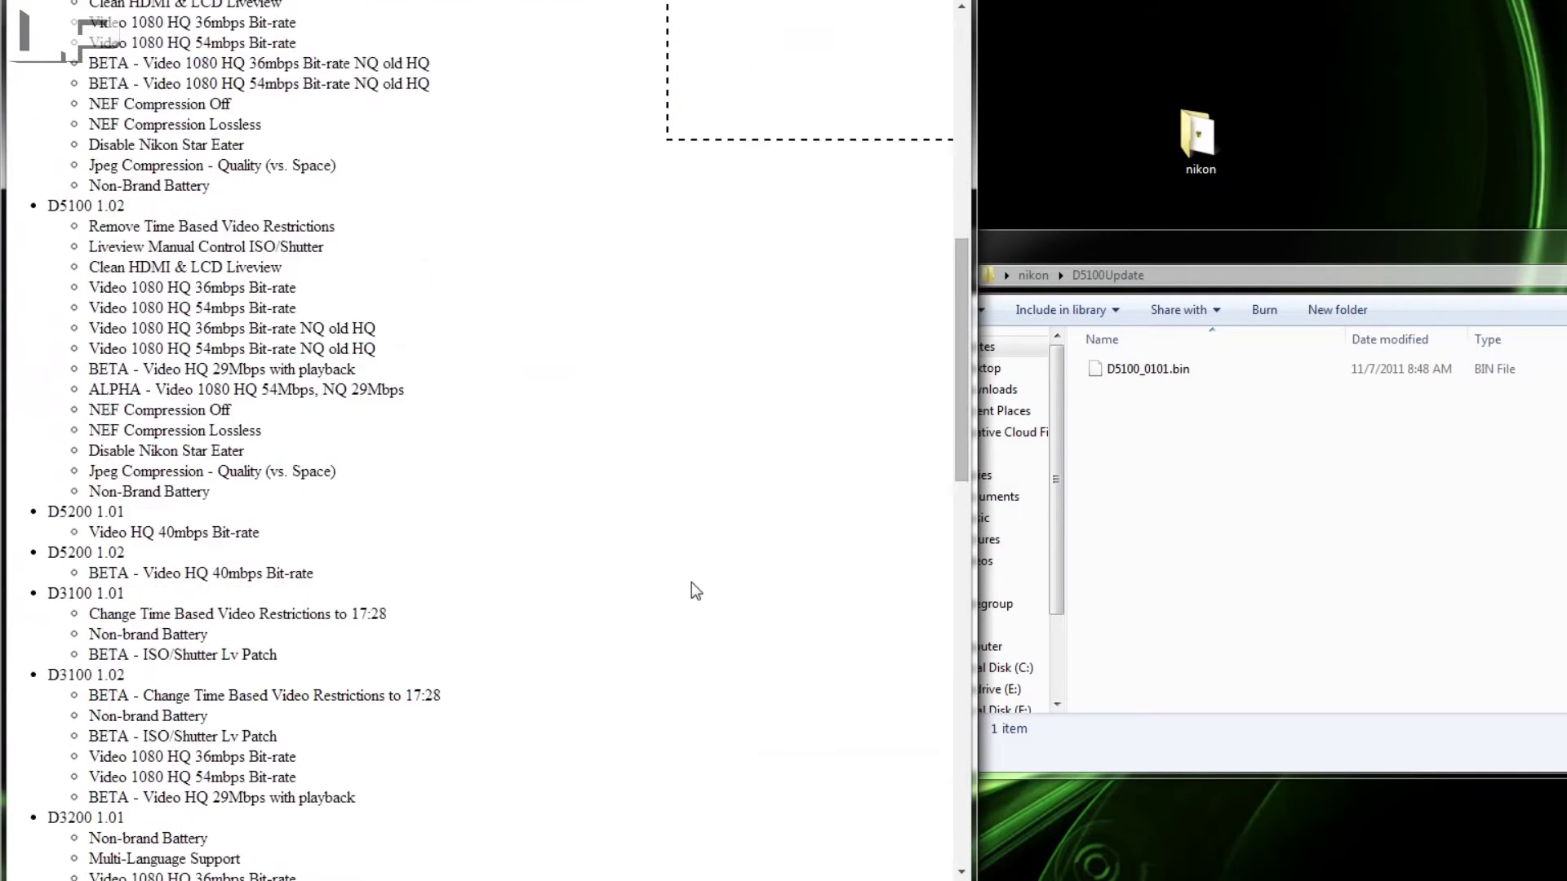
{"action": "scroll", "coordinate": [692, 581], "scroll_direction": "up", "scroll_amount": 8}
{"action": "scroll", "coordinate": [692, 607], "scroll_direction": "up", "scroll_amount": 1}
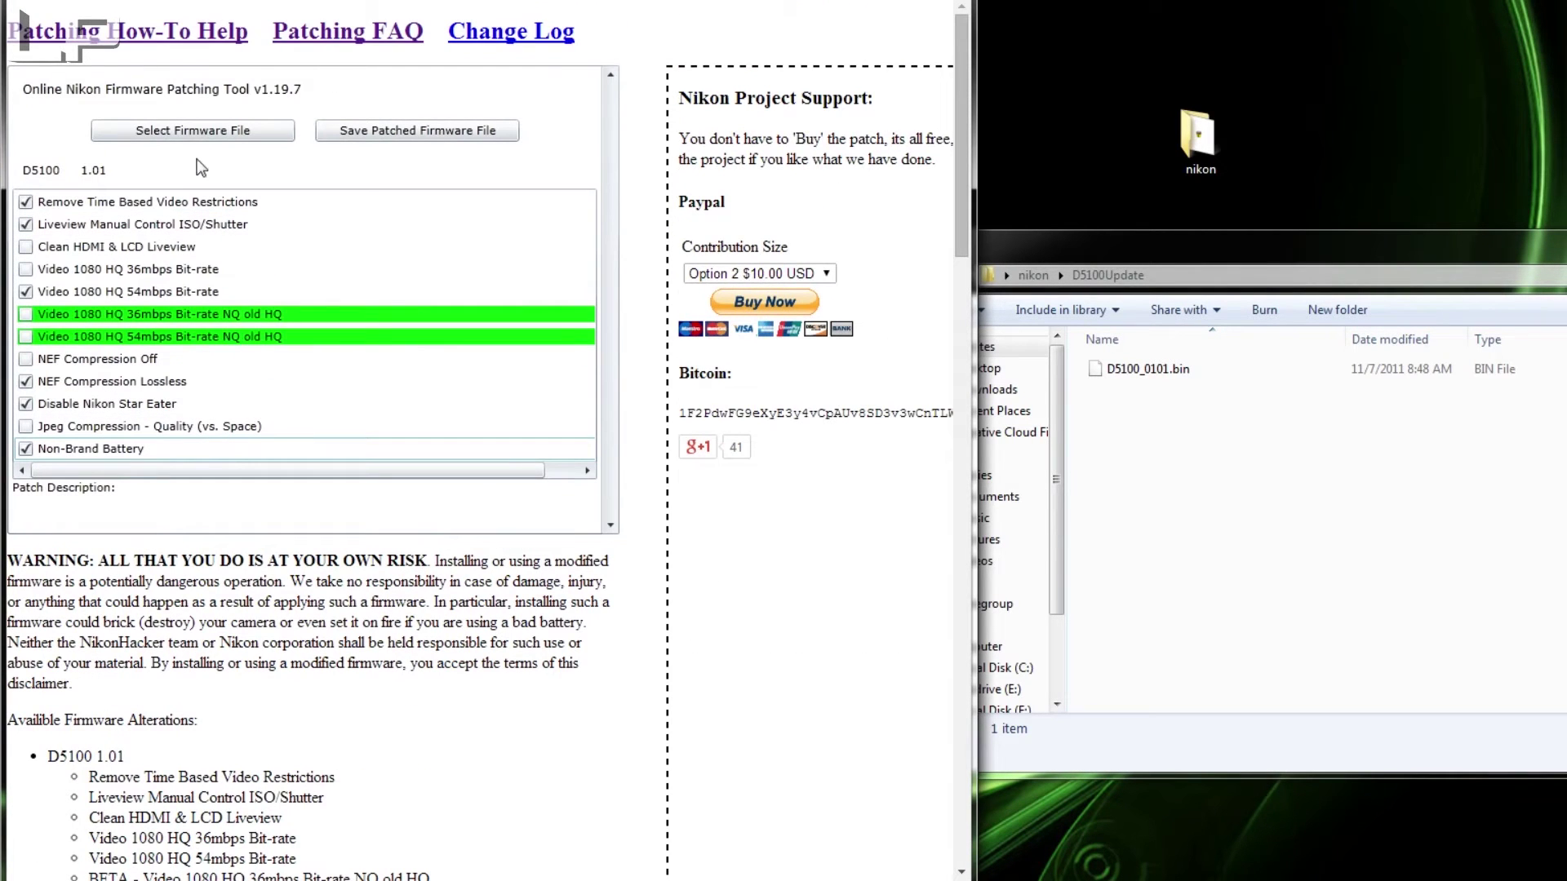
Step: Start saving the patched firmware file and choose the nikon folder as its destination
{"action": "left_click", "coordinate": [399, 133]}
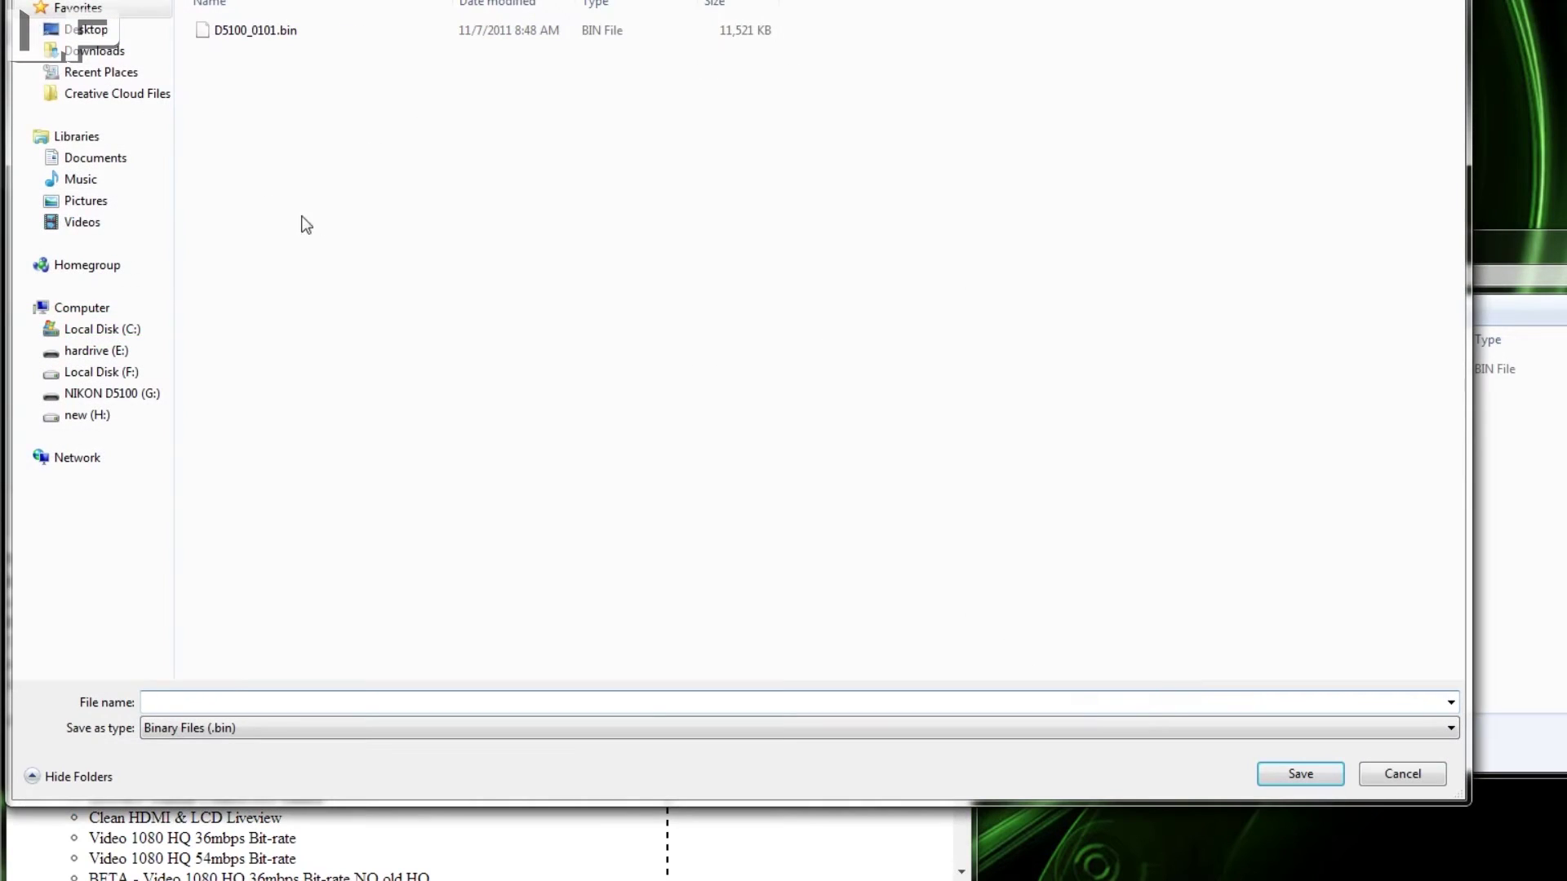
{"action": "left_click", "coordinate": [1556, 435]}
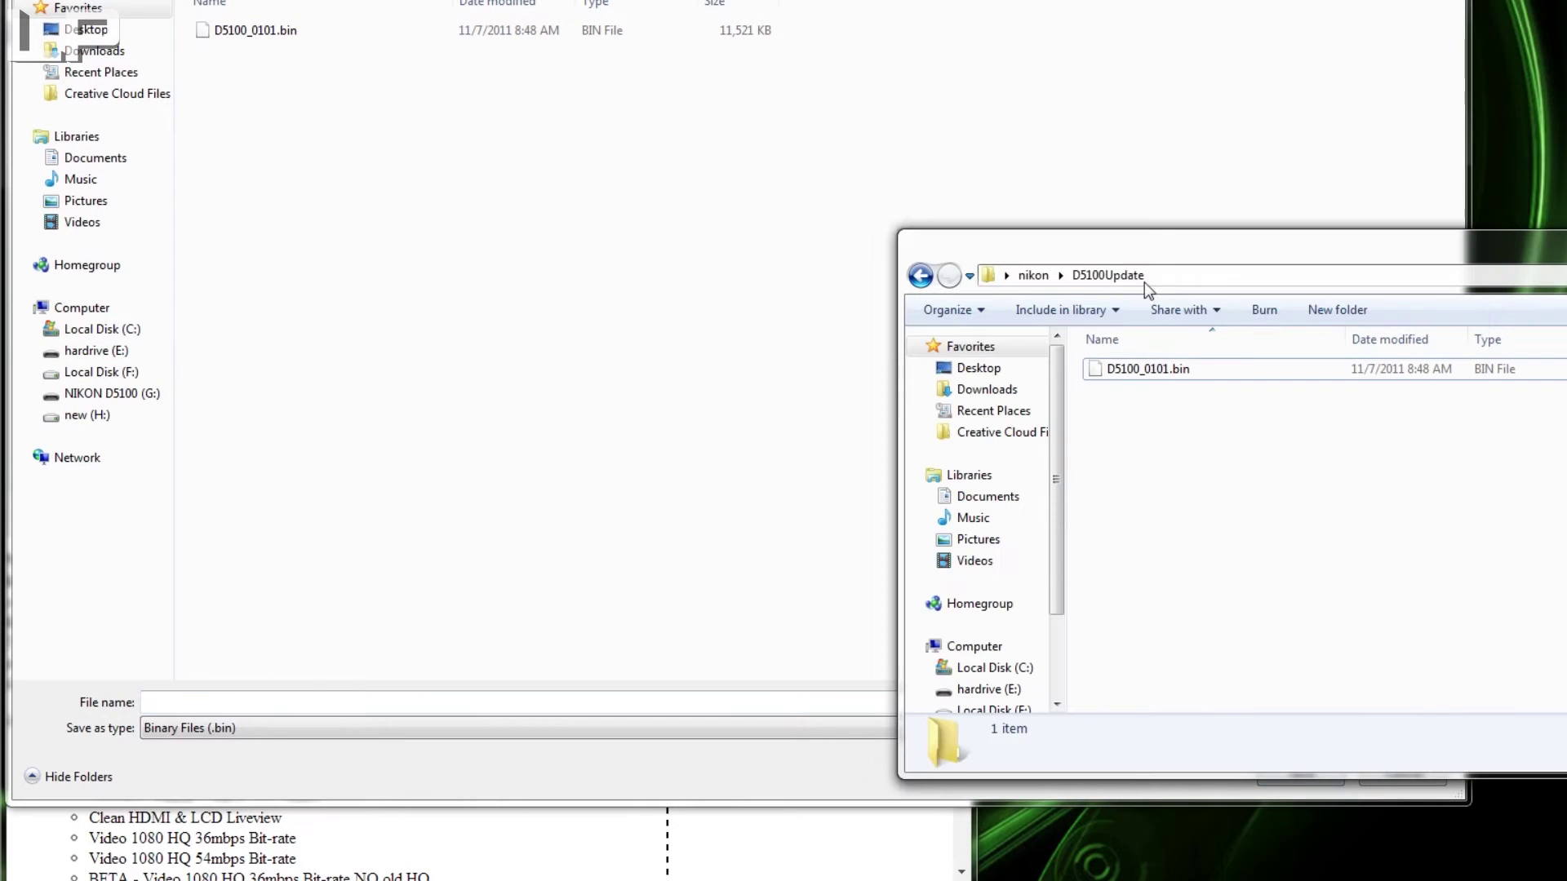
{"action": "left_click", "coordinate": [1032, 274]}
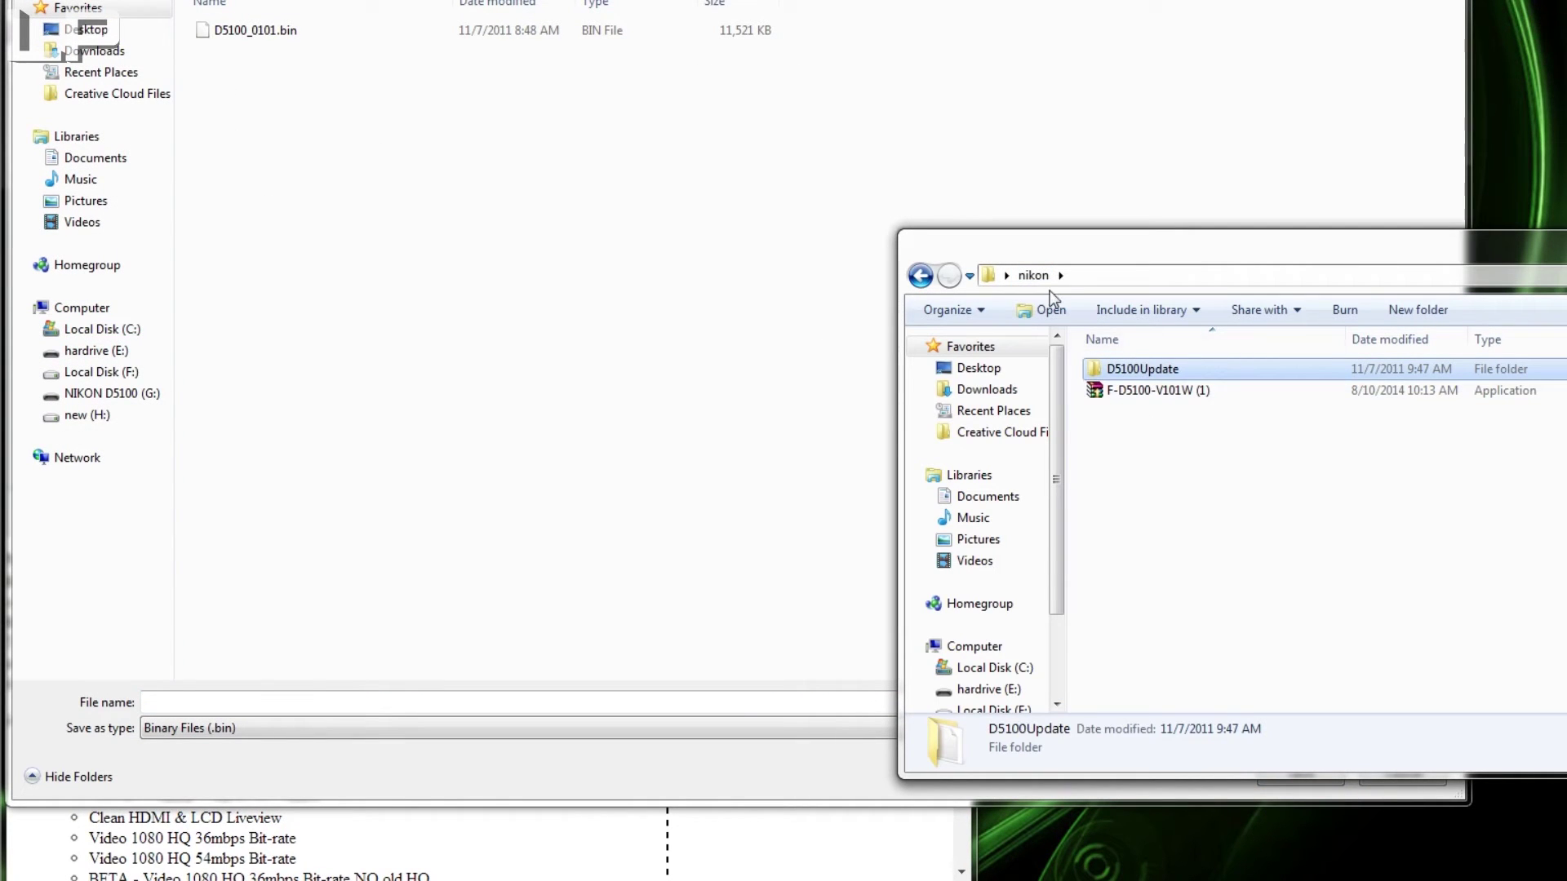
{"action": "left_click", "coordinate": [1201, 527]}
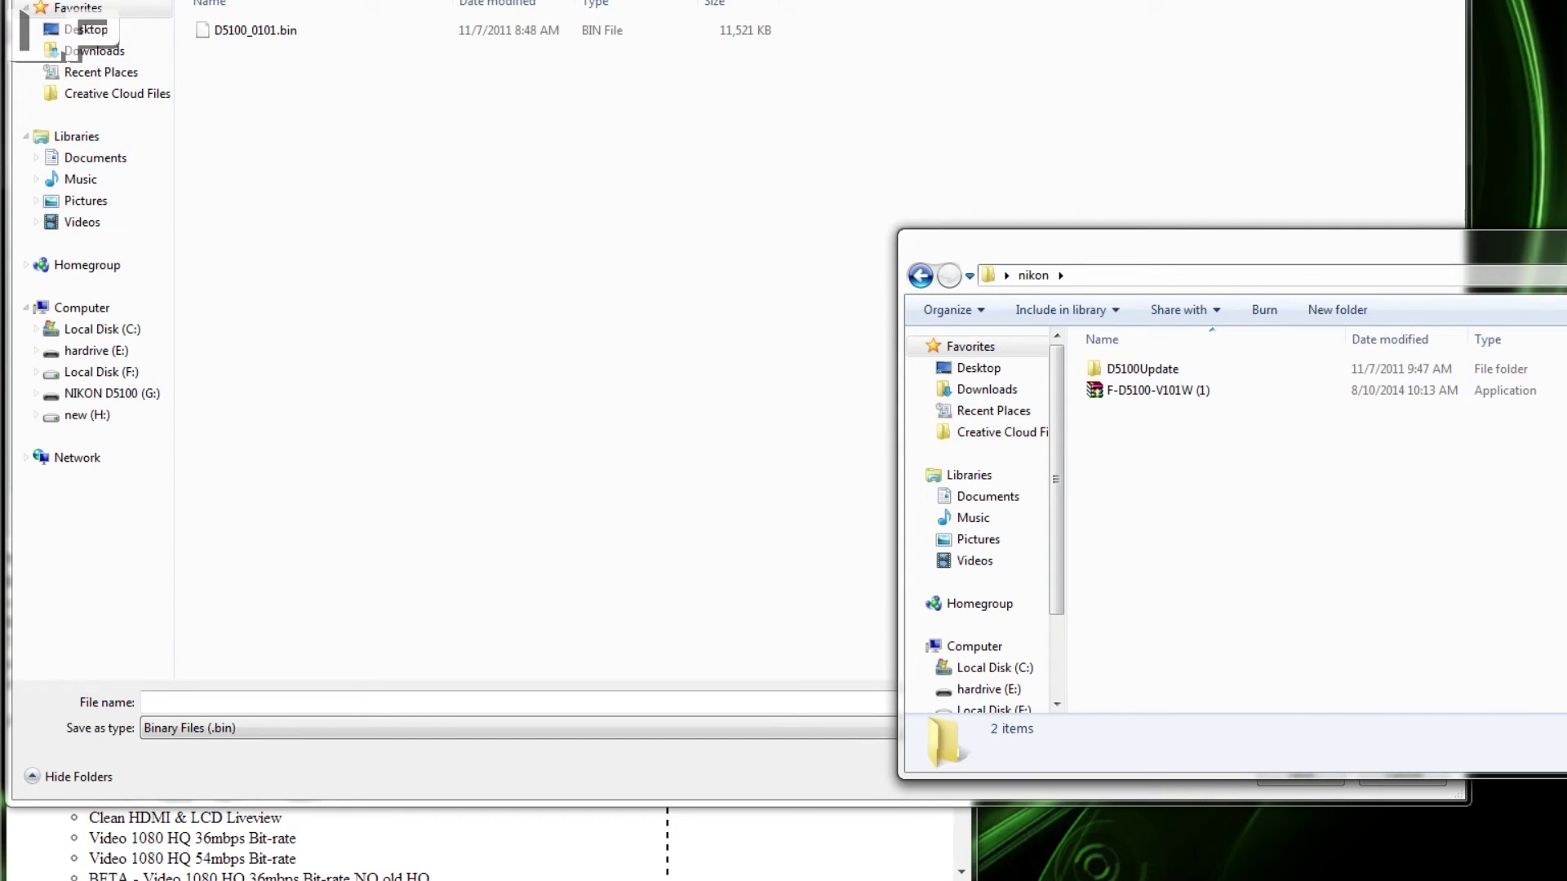
{"action": "left_click", "coordinate": [226, 62]}
{"action": "left_click", "coordinate": [1283, 768]}
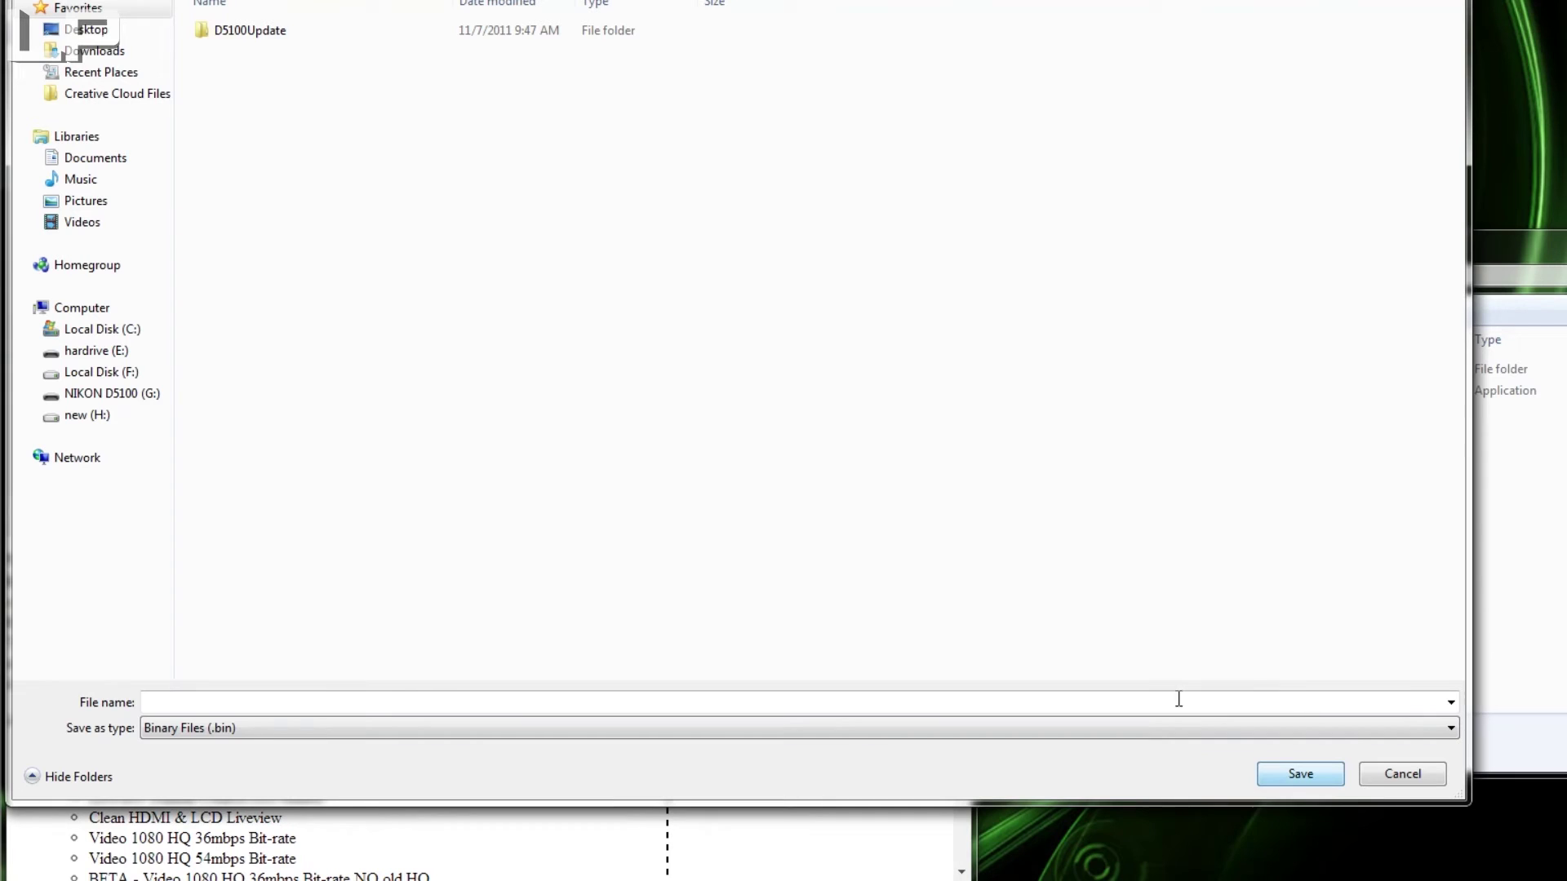
Step: Name the patched file D5100_0101 by copying the name of the original .bin file in the D5100Update folder
{"action": "left_click", "coordinate": [351, 698]}
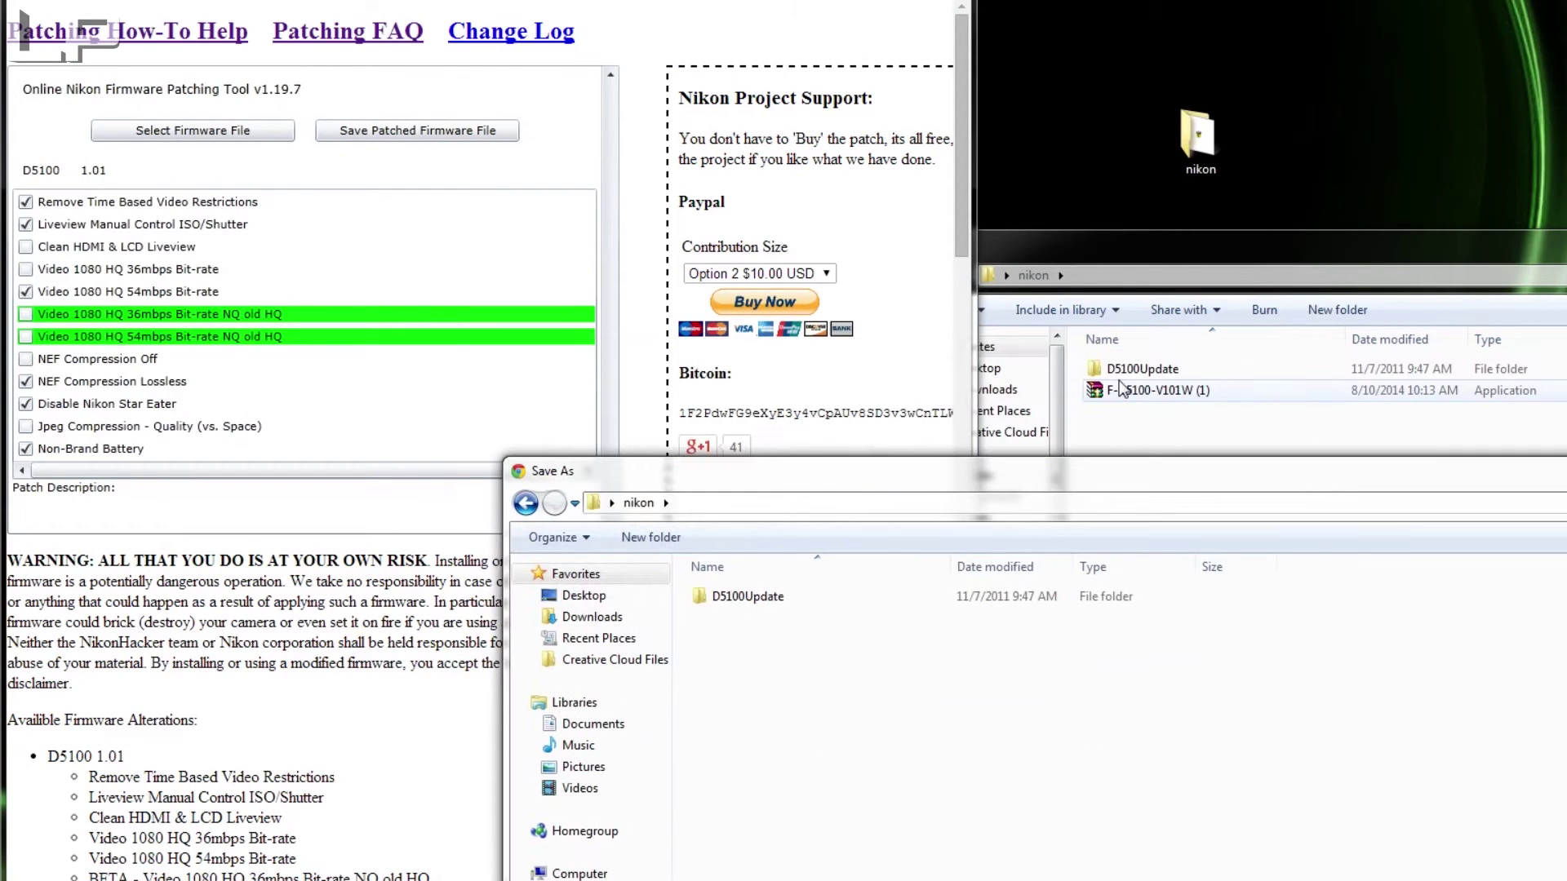
{"action": "double_click", "coordinate": [1141, 369]}
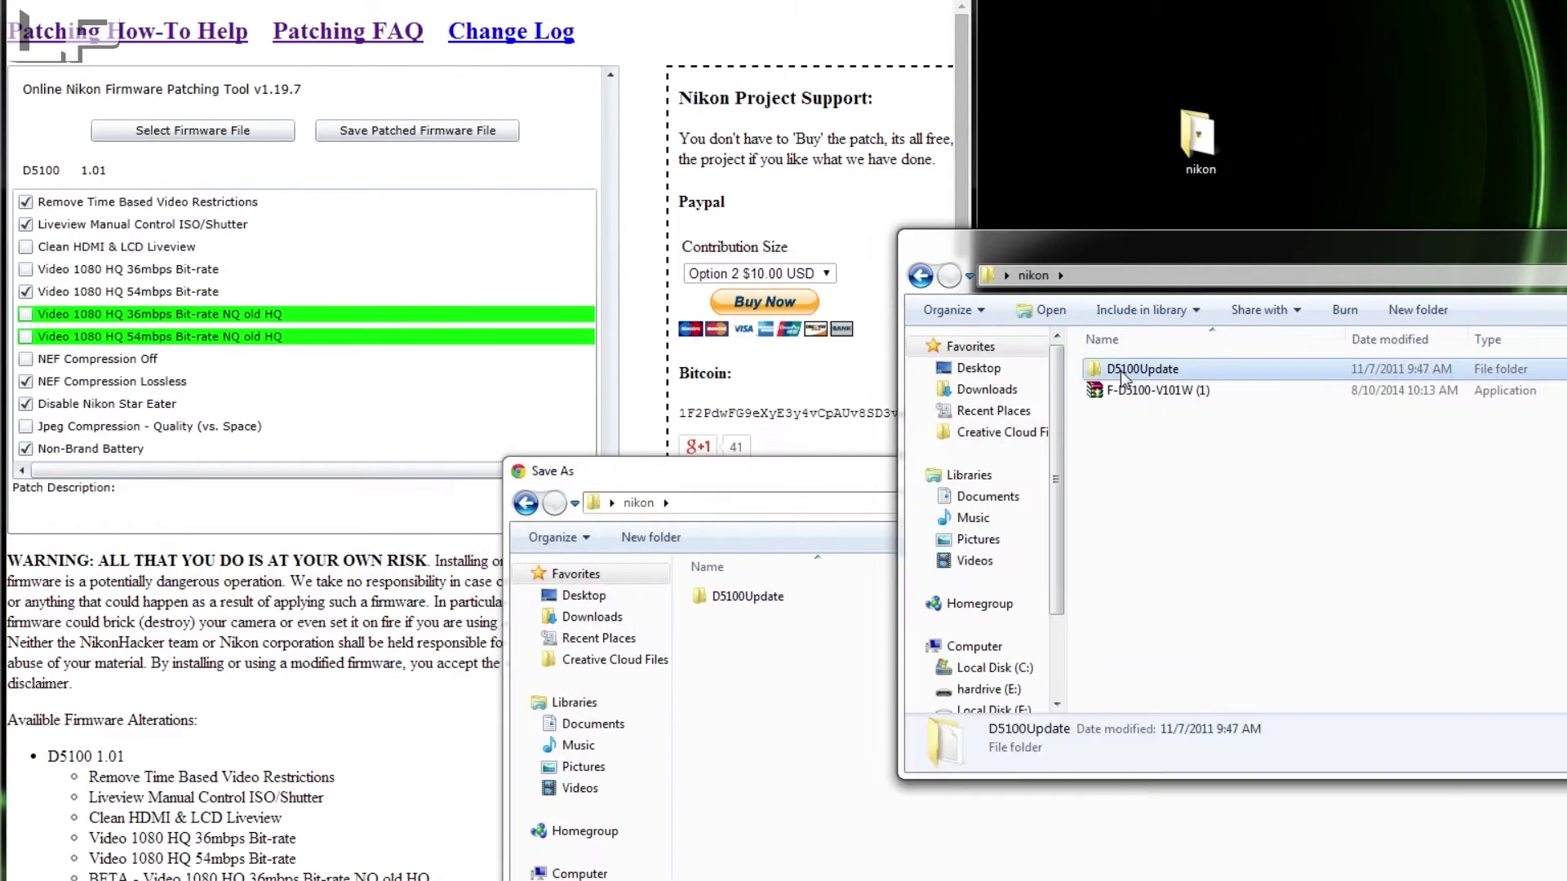
{"action": "right_click", "coordinate": [1135, 369]}
{"action": "left_click", "coordinate": [1196, 771]}
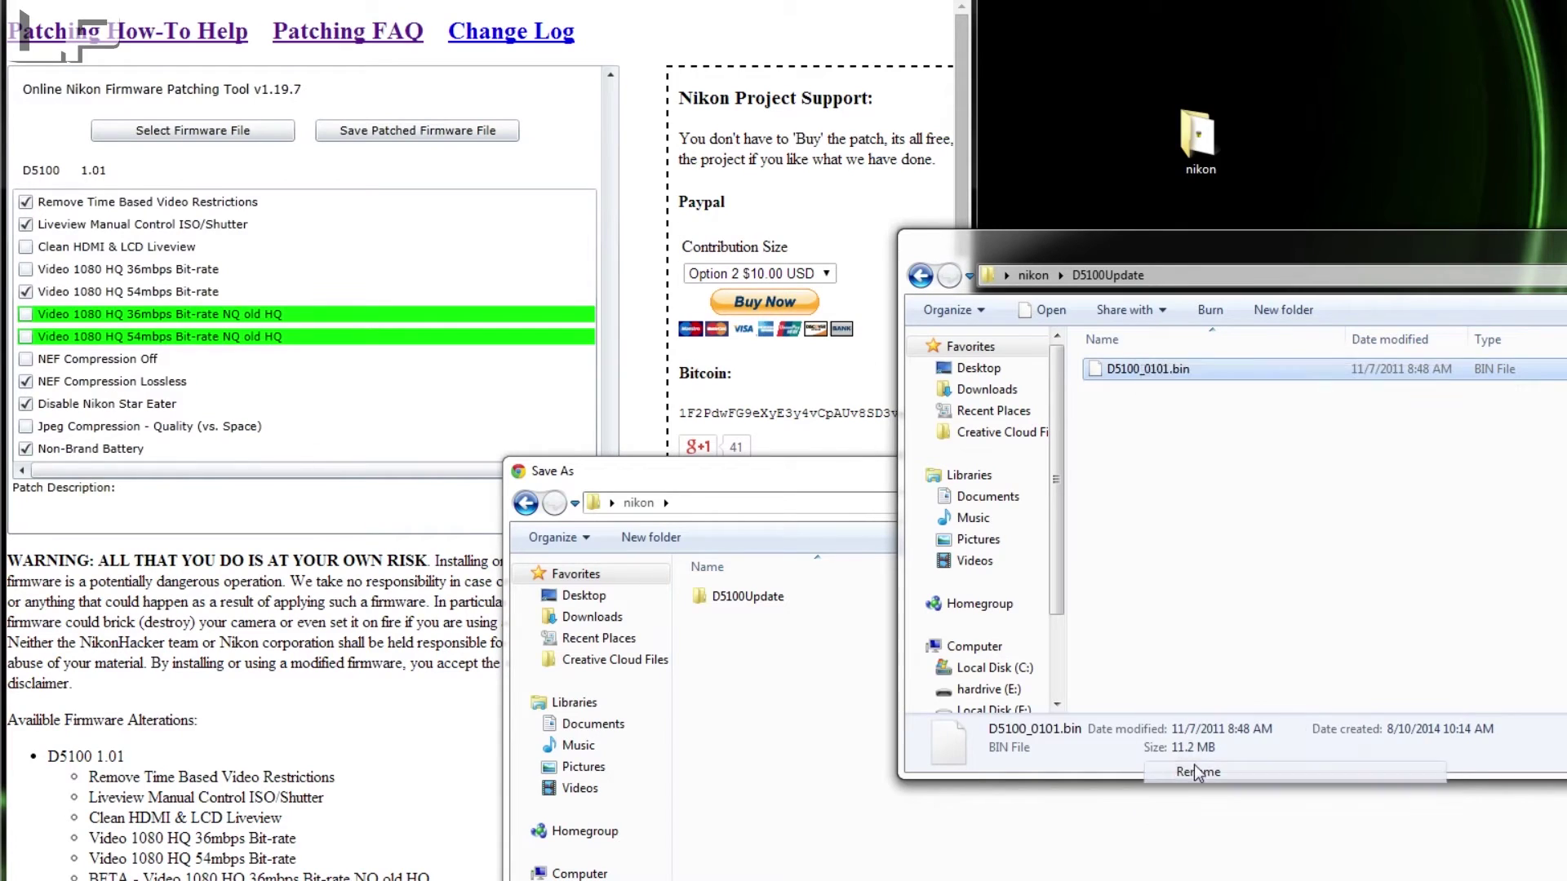
{"action": "right_click", "coordinate": [1147, 385]}
{"action": "left_click", "coordinate": [1184, 443]}
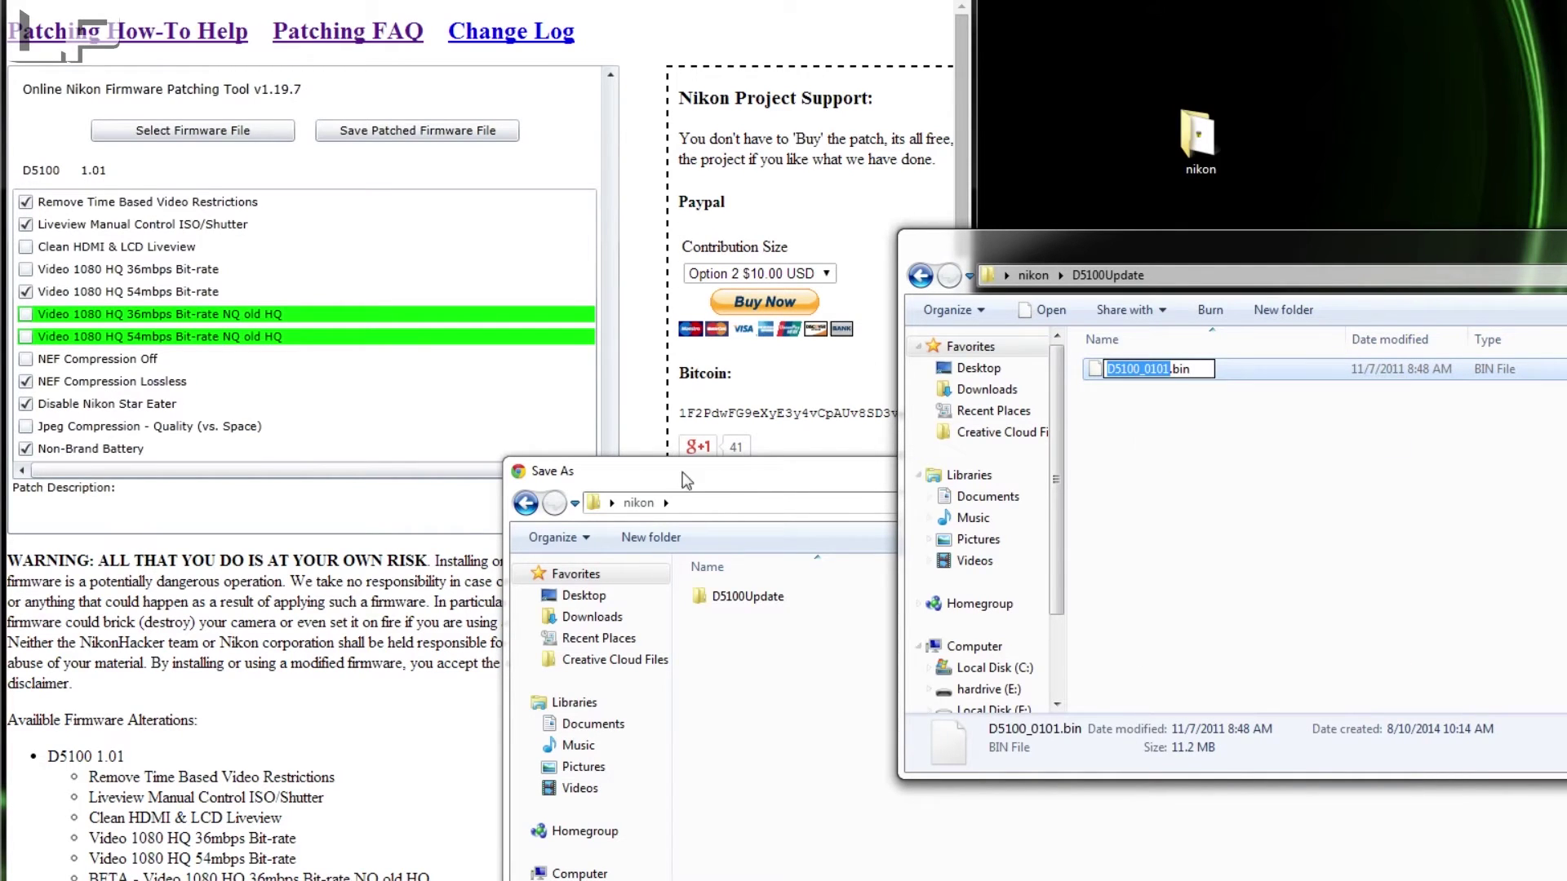
{"action": "left_click_drag", "start_coordinate": [682, 471], "coordinate": [549, 45]}
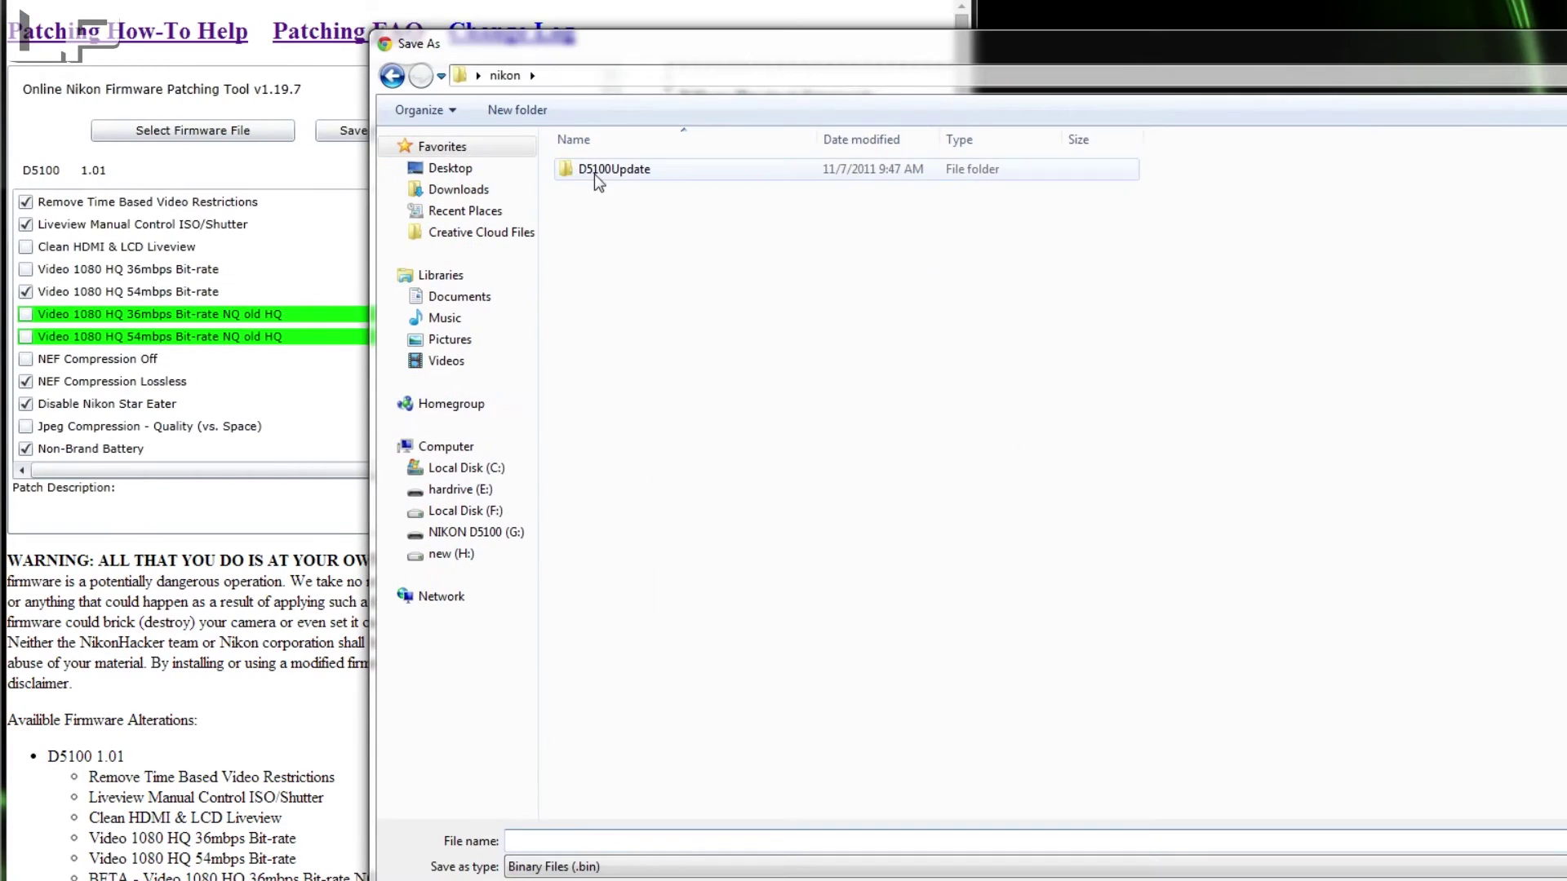
{"action": "right_click", "coordinate": [797, 840]}
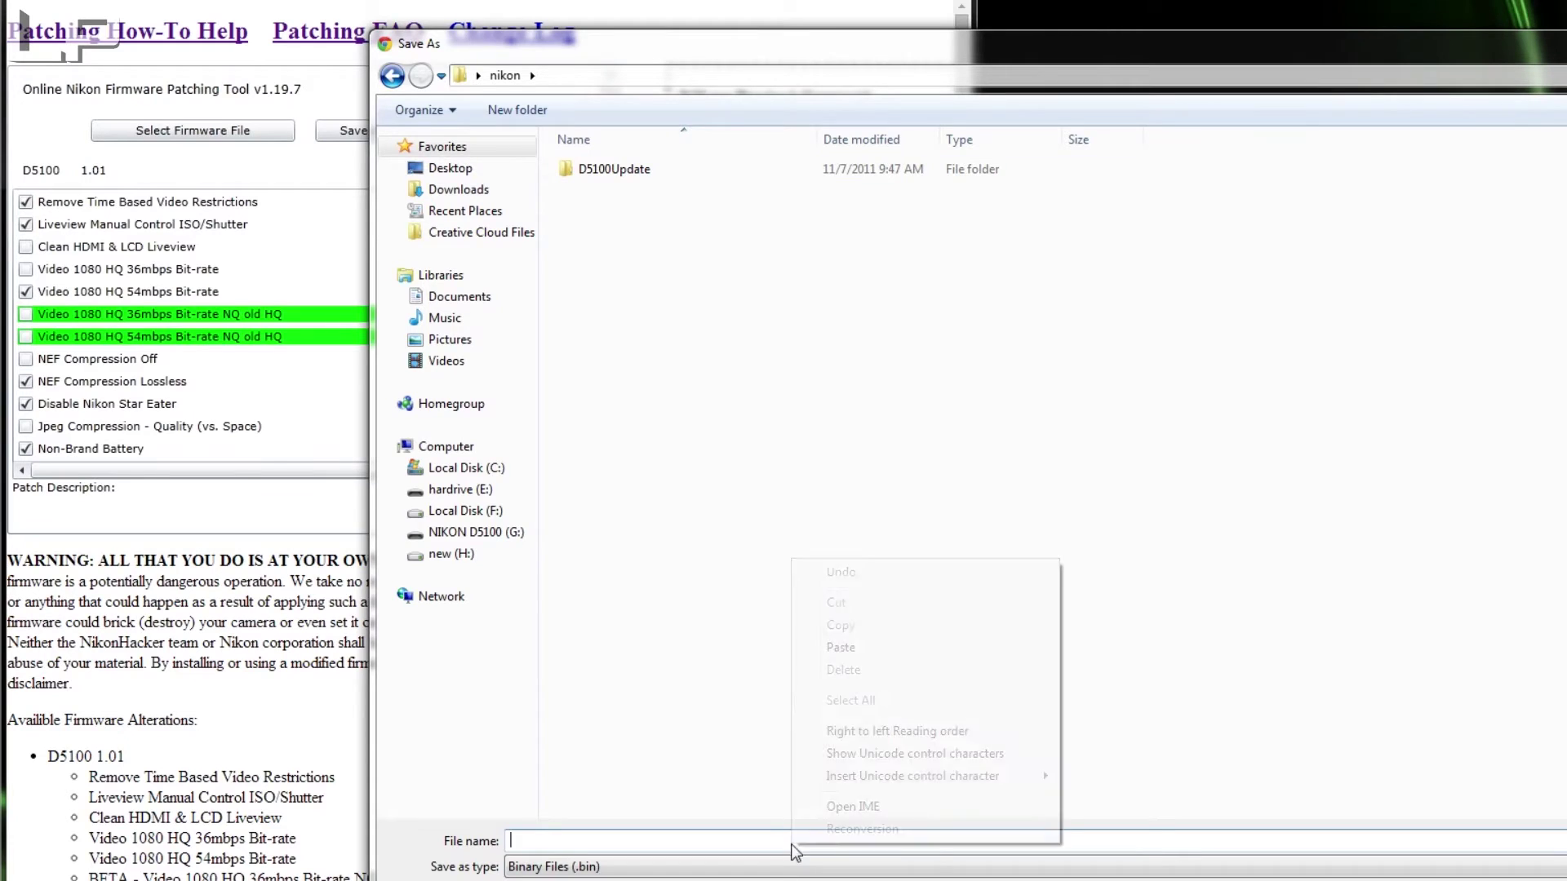
{"action": "left_click", "coordinate": [850, 649]}
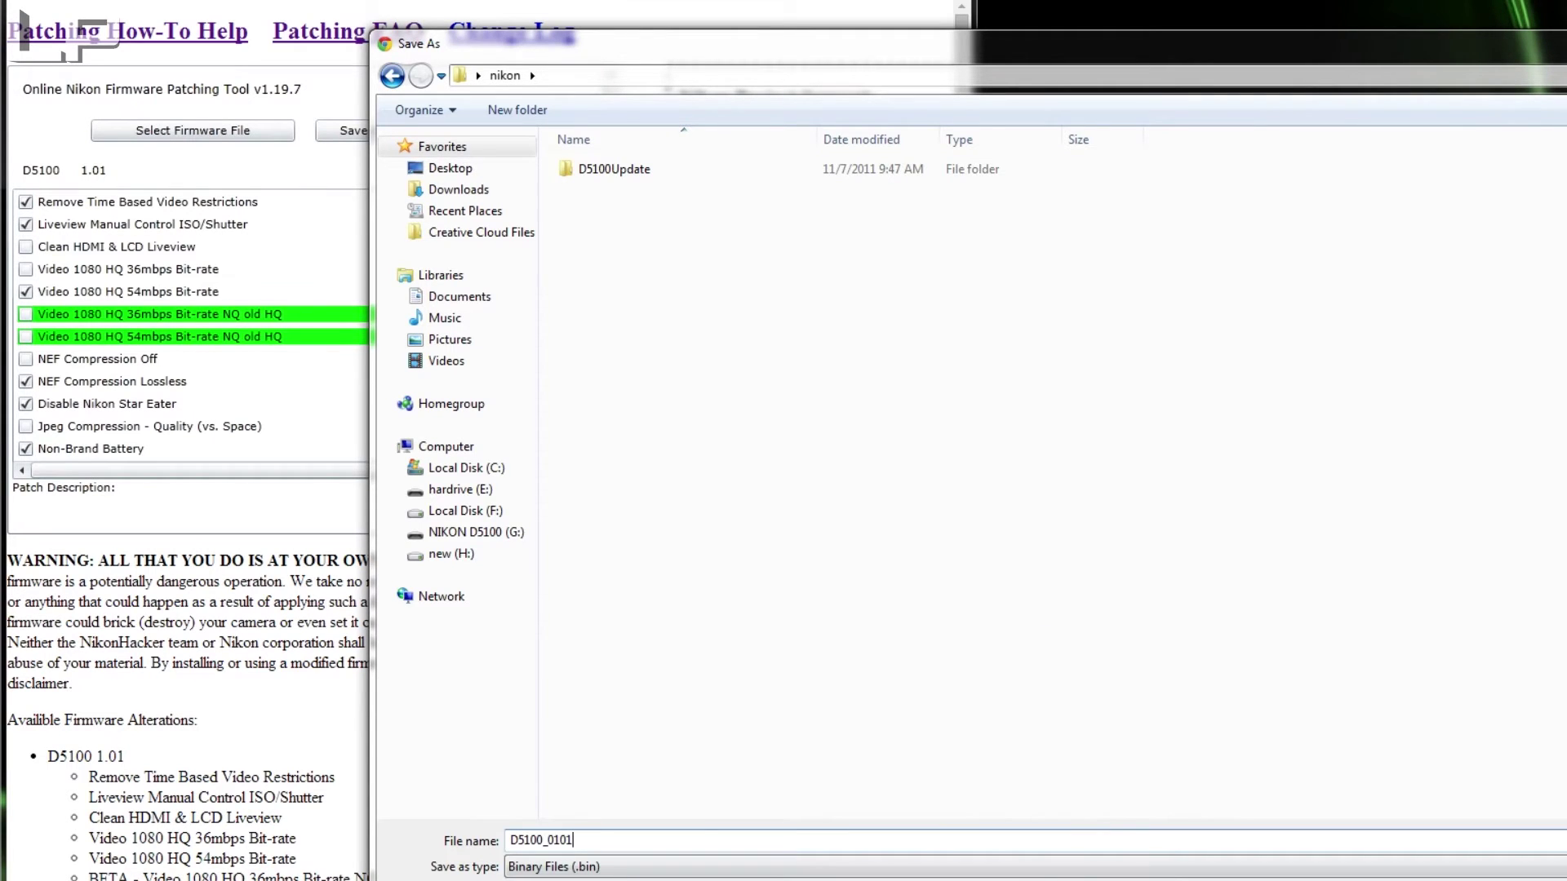
Step: Save the patched firmware as D5100_0101 and go back to the nikon folder that holds the new .bin file
{"action": "key", "text": "Return"}
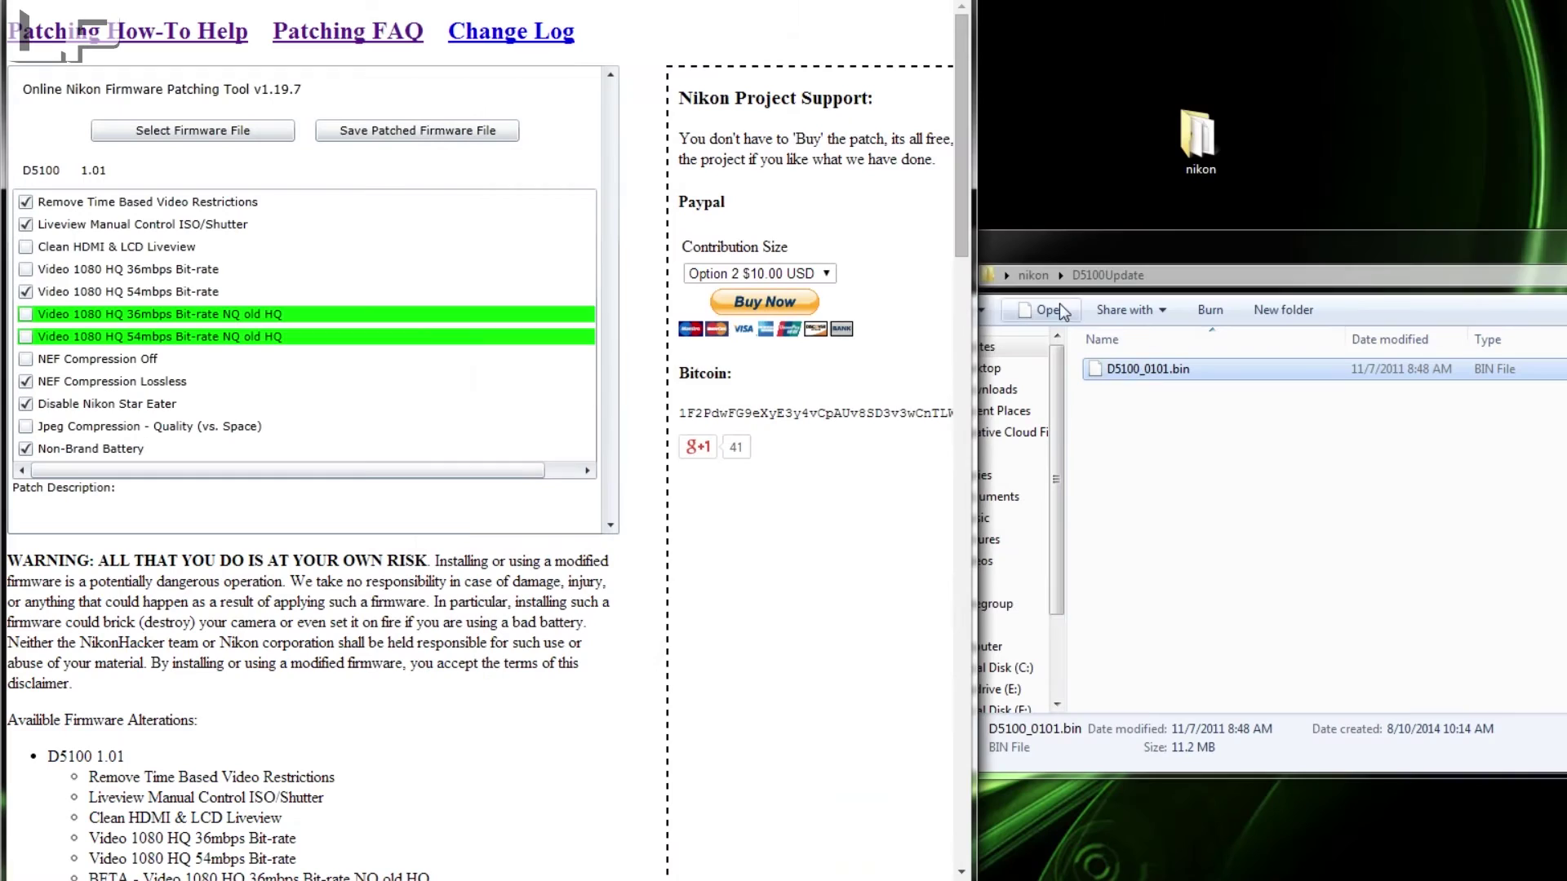
{"action": "left_click", "coordinate": [1033, 275]}
{"action": "left_click", "coordinate": [1138, 381]}
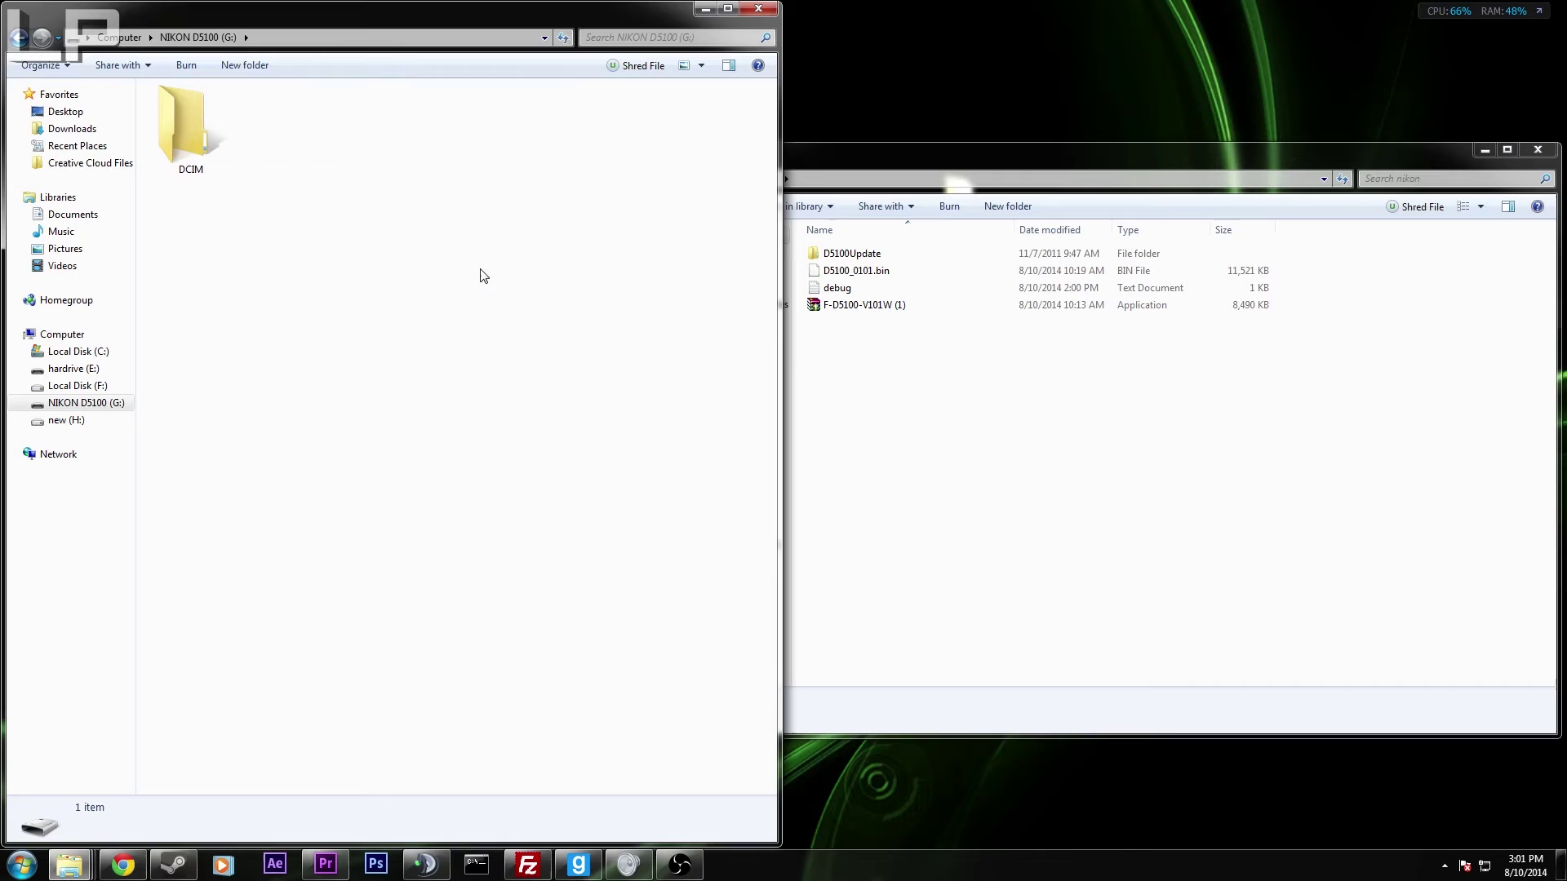
Step: Check the root of the NIKON D5100 (G:) card beside the nikon folder and select the patched D5100_0101.bin there, without running the firmware installer
{"action": "left_click", "coordinate": [857, 392]}
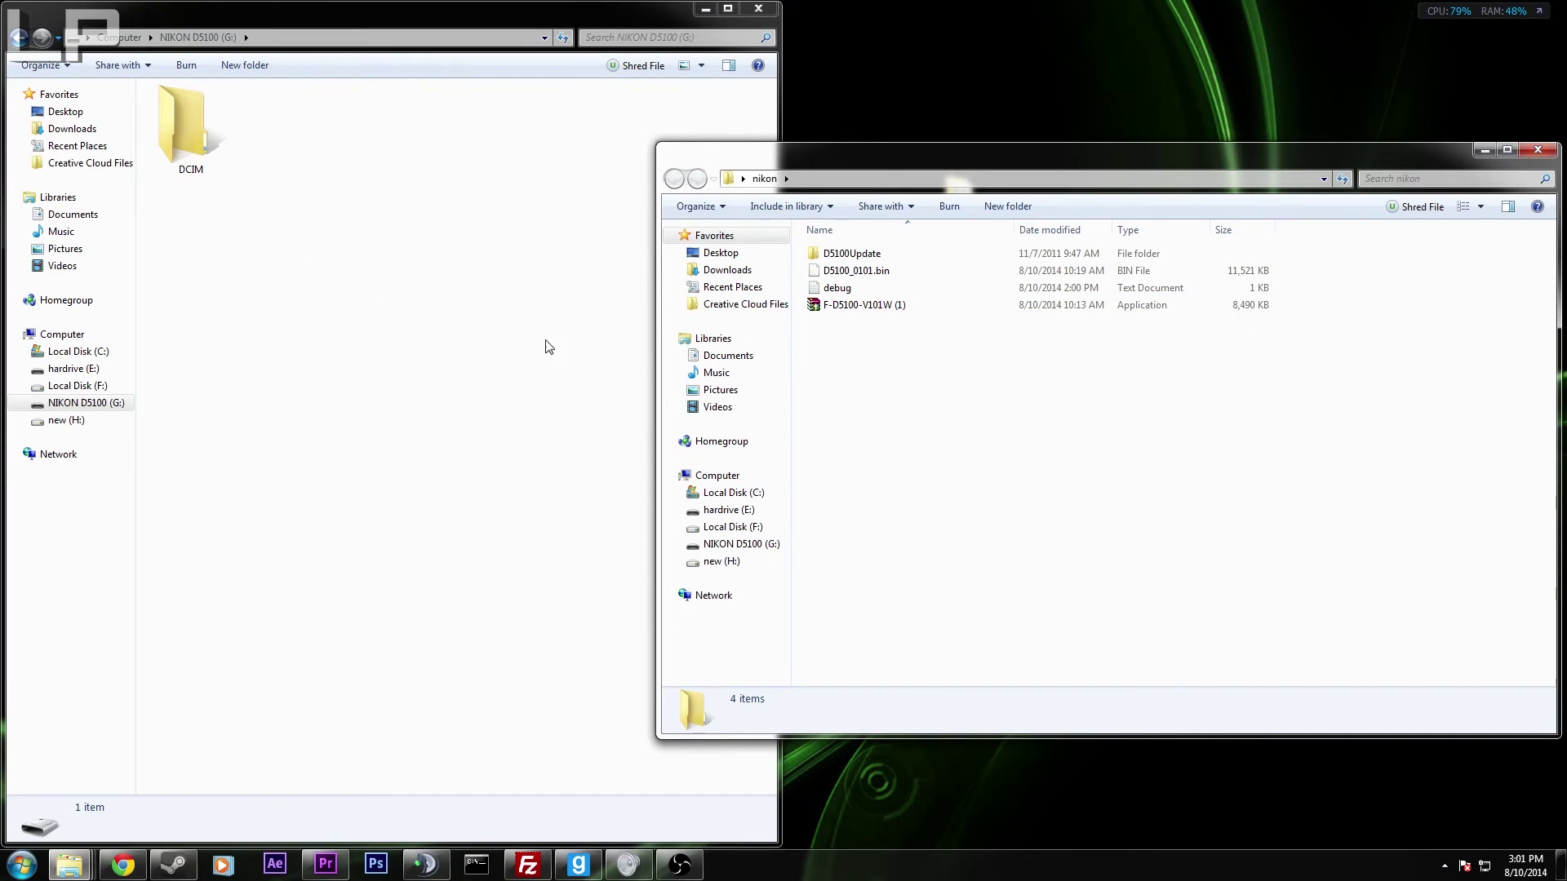
{"action": "left_click", "coordinate": [193, 134]}
{"action": "left_click", "coordinate": [865, 391]}
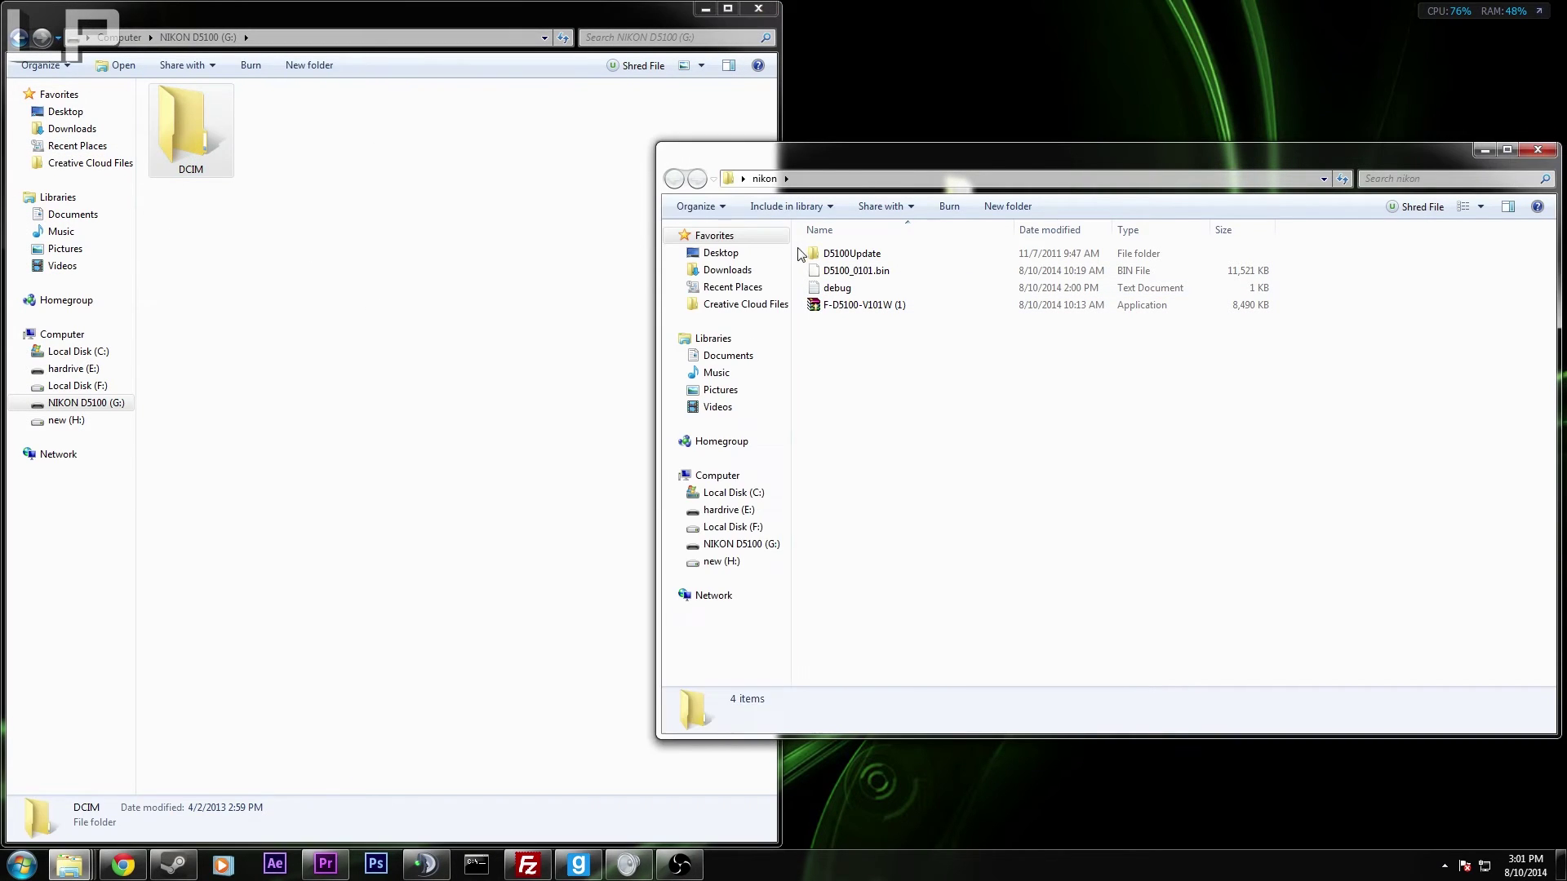
{"action": "left_click_drag", "start_coordinate": [856, 270], "coordinate": [1003, 319]}
{"action": "double_click", "coordinate": [865, 305]}
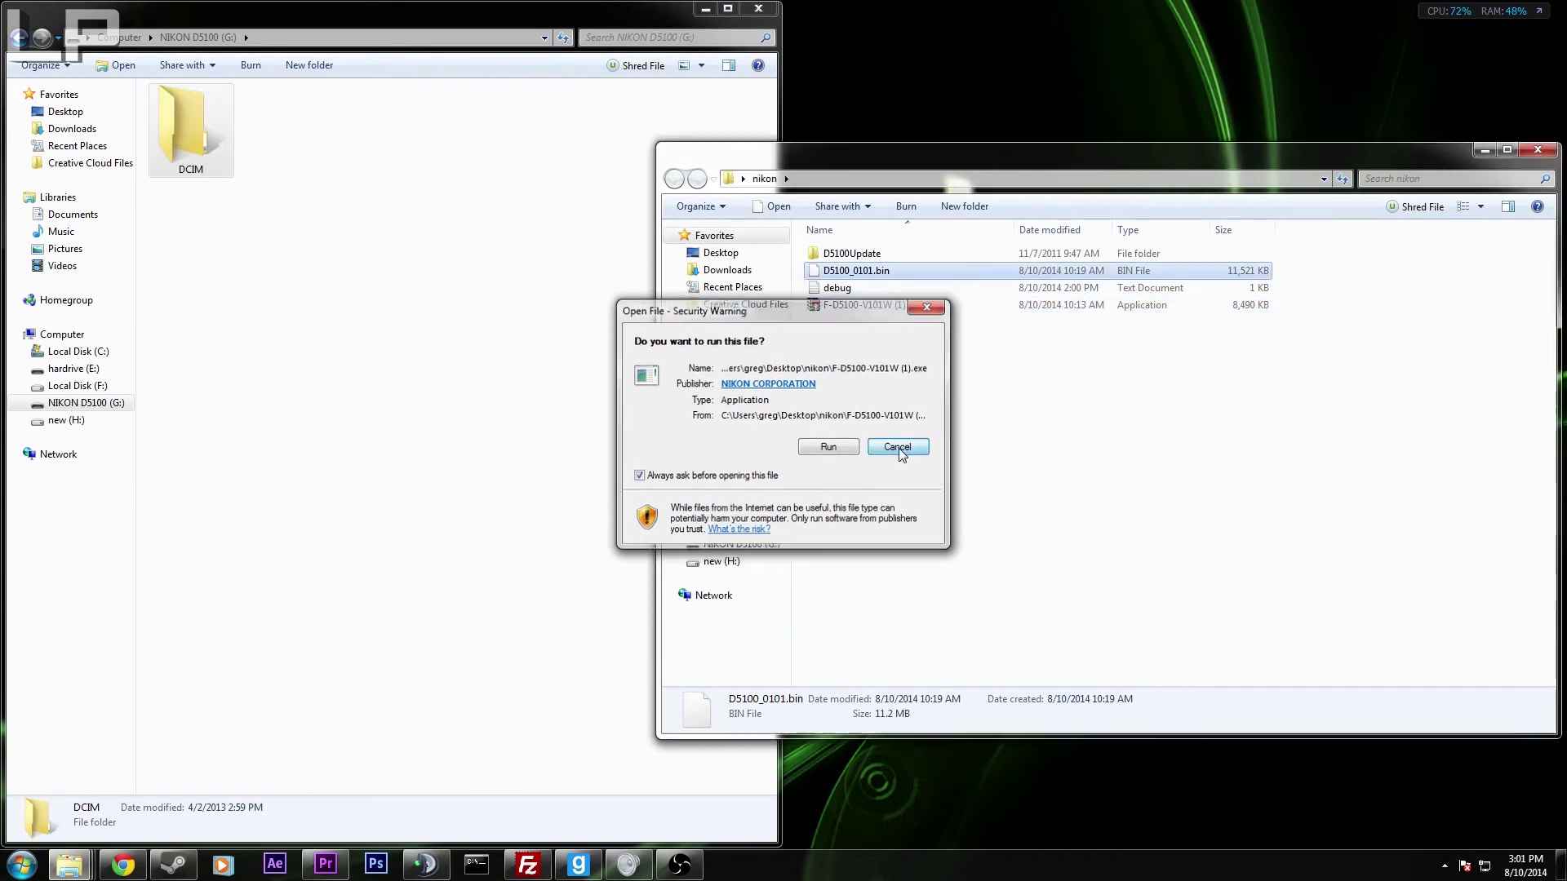
{"action": "left_click", "coordinate": [905, 456]}
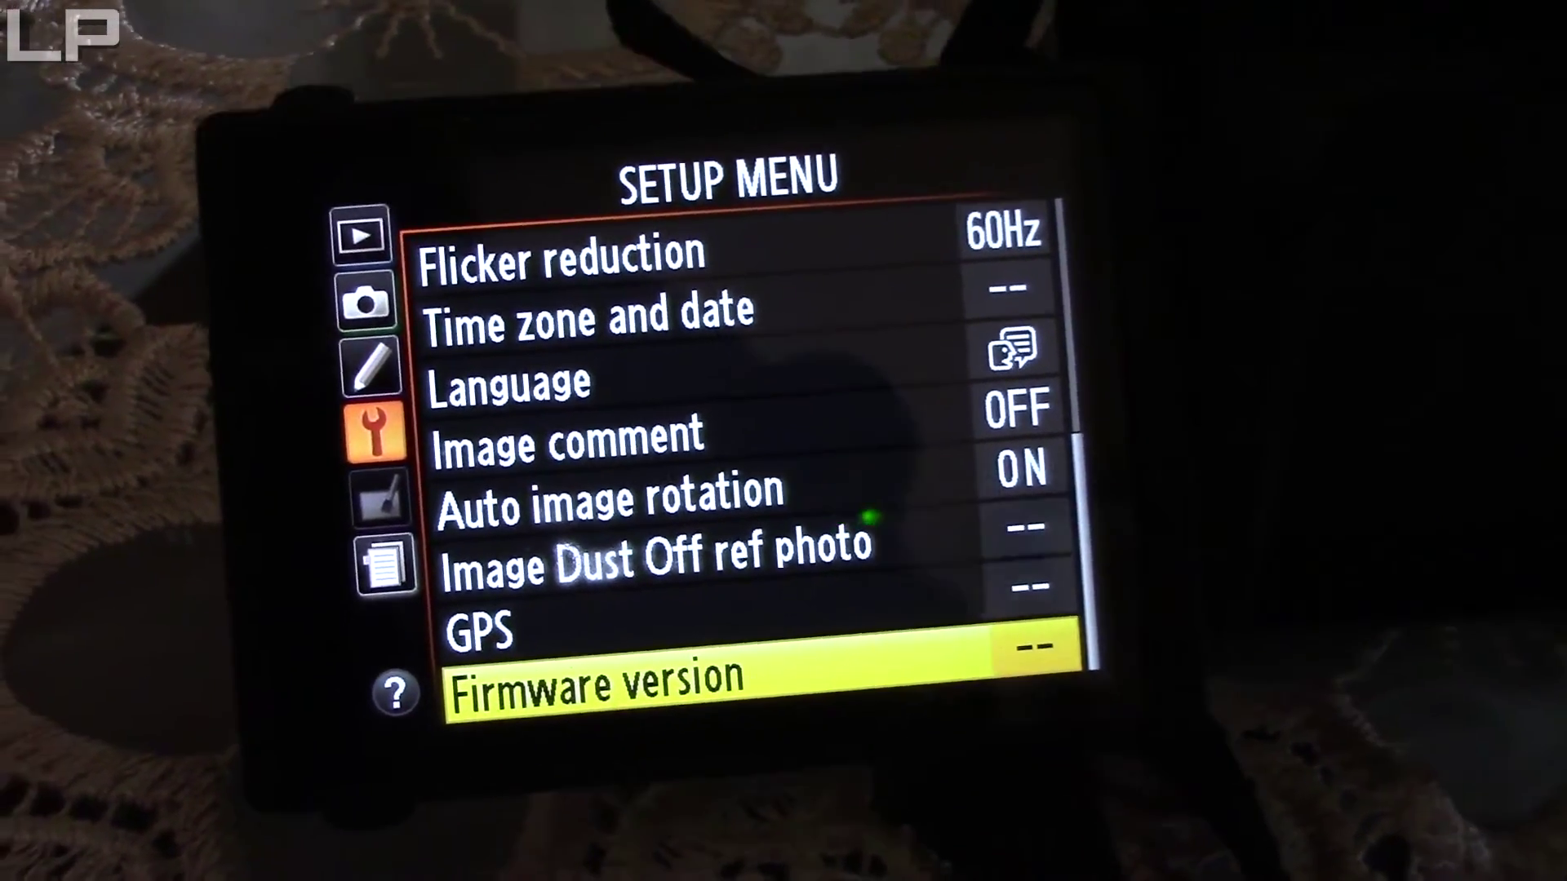
{"action": "key", "text": "Return"}
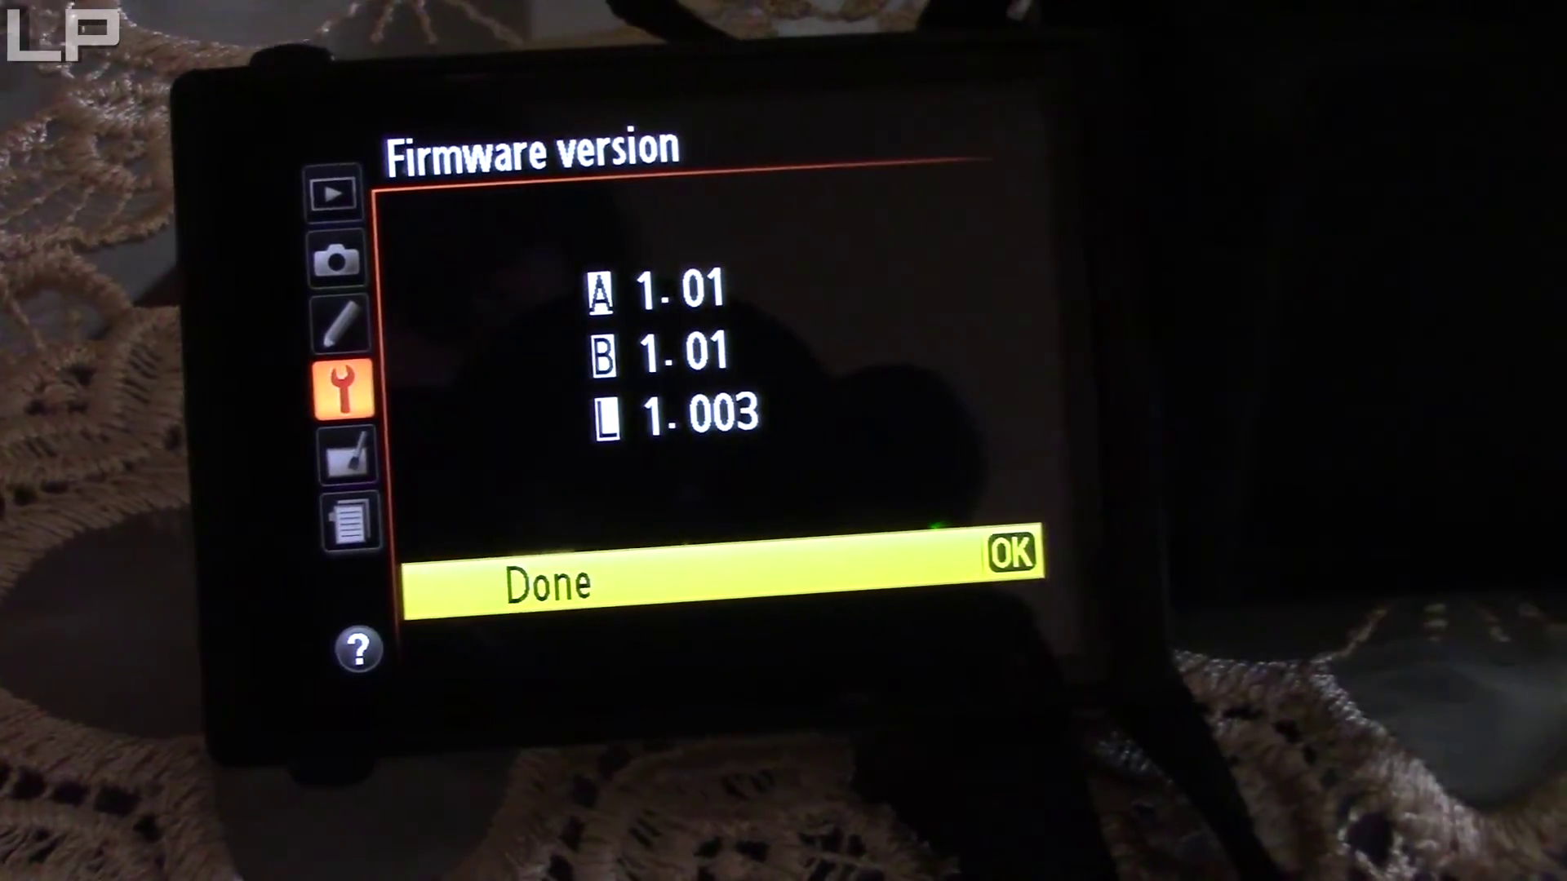